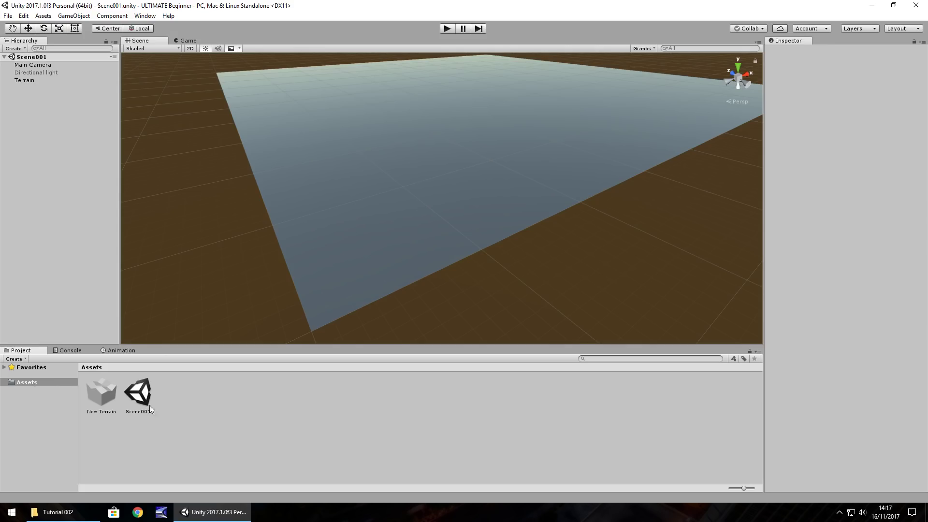
- Create a Textures folder in Assets and import the Dirt002, Grass001 and Stone001 images into it from the Tutorial 002 folder
right_click(184, 394)
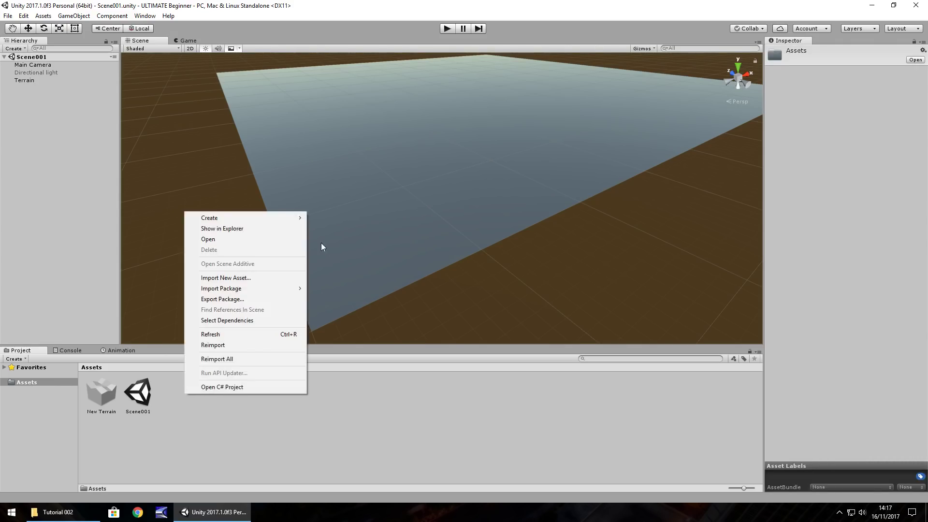
mouse_move(236, 219)
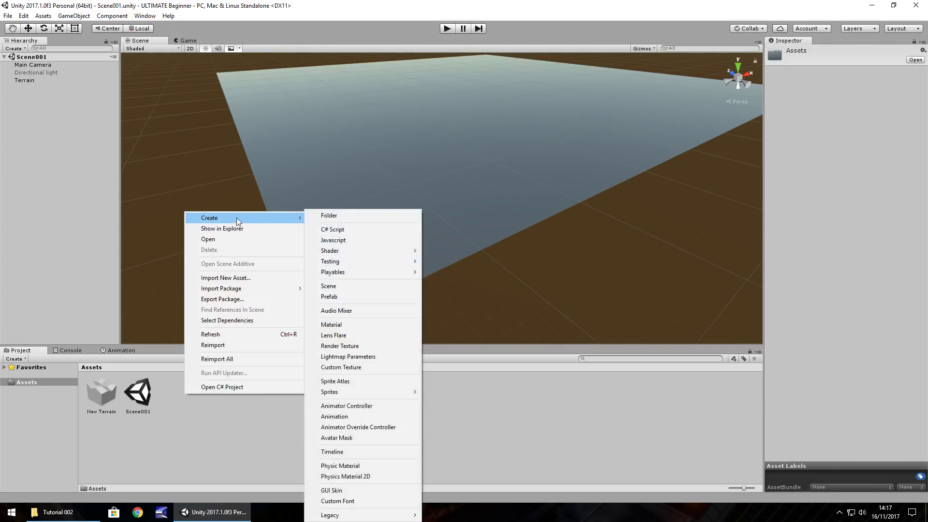
left_click(339, 217)
type("Textures")
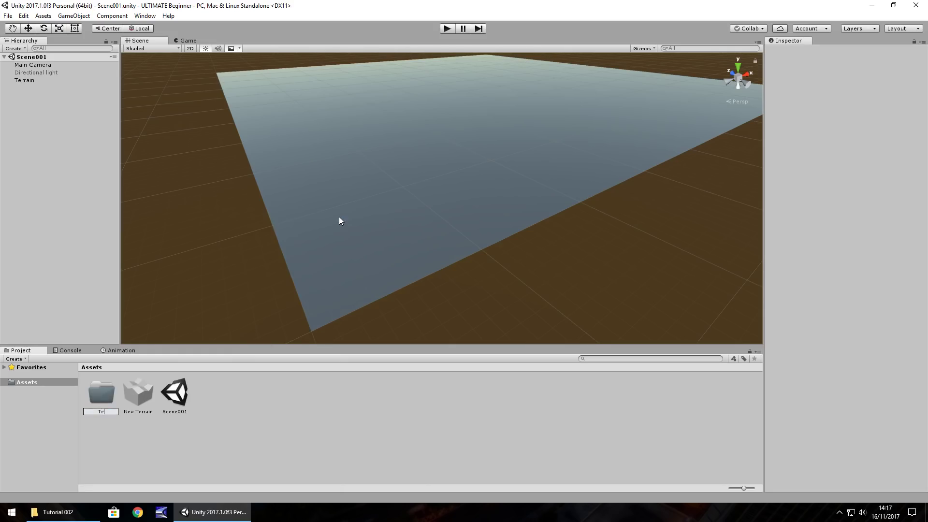
key("Return")
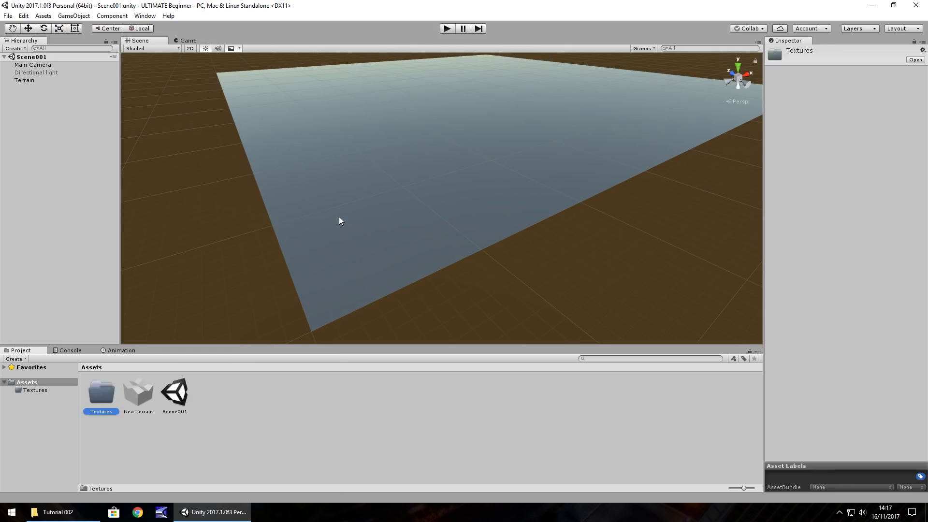
key("Return")
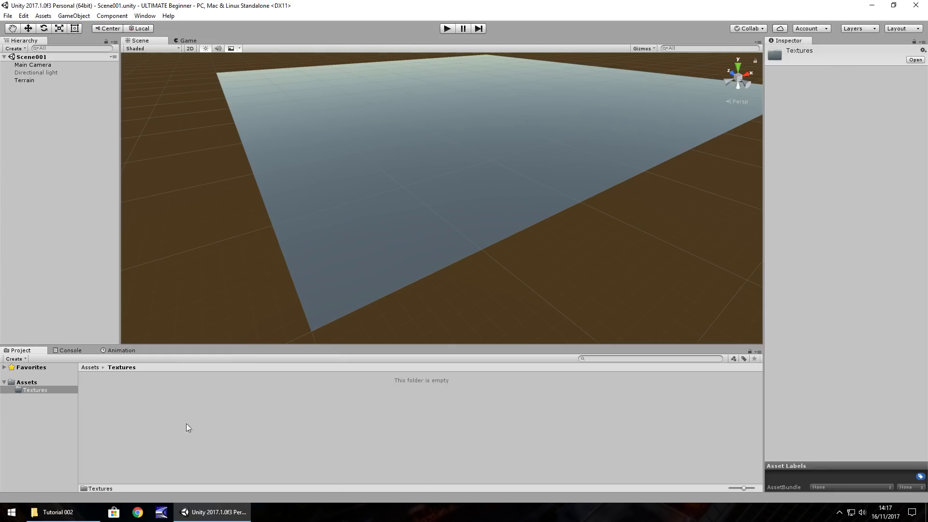
left_click(53, 512)
left_click_drag(135, 125, 126, 394)
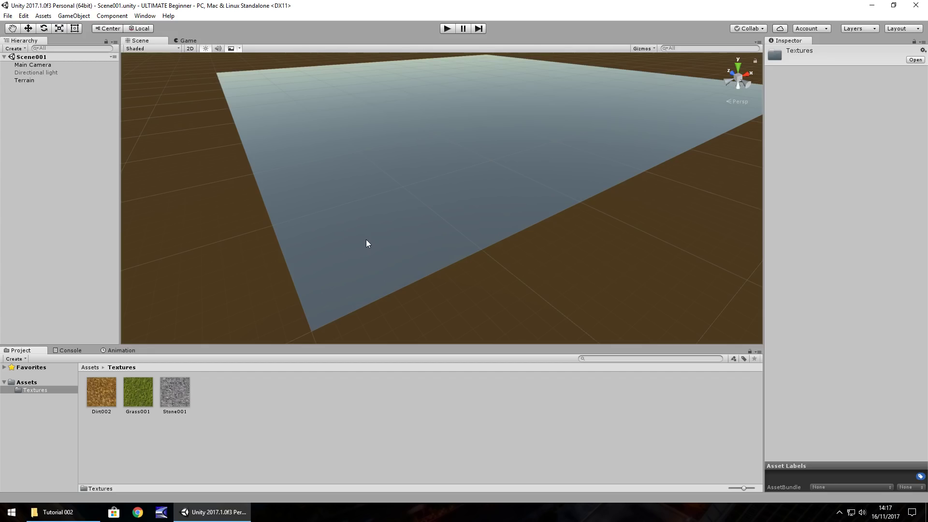
- Add Stone001 as a paint texture on the terrain, using it as the albedo map
left_click(367, 240)
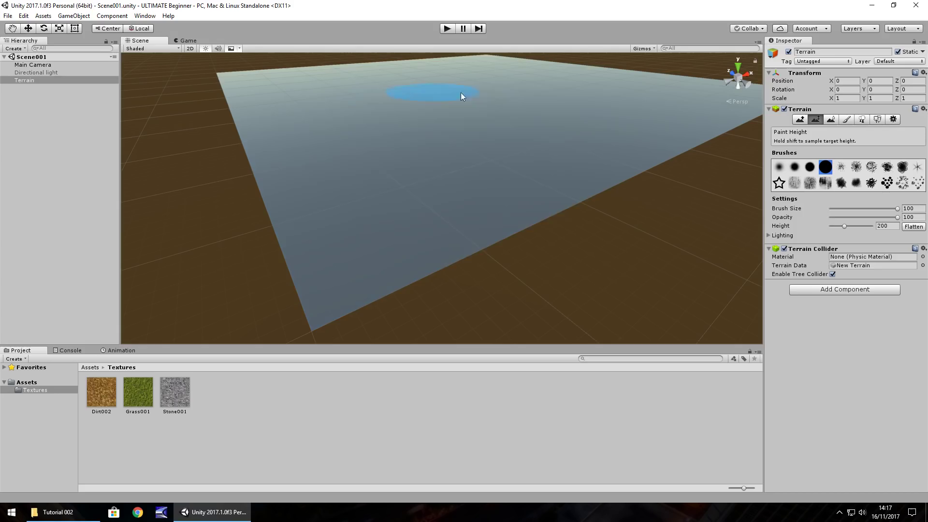
left_click(847, 120)
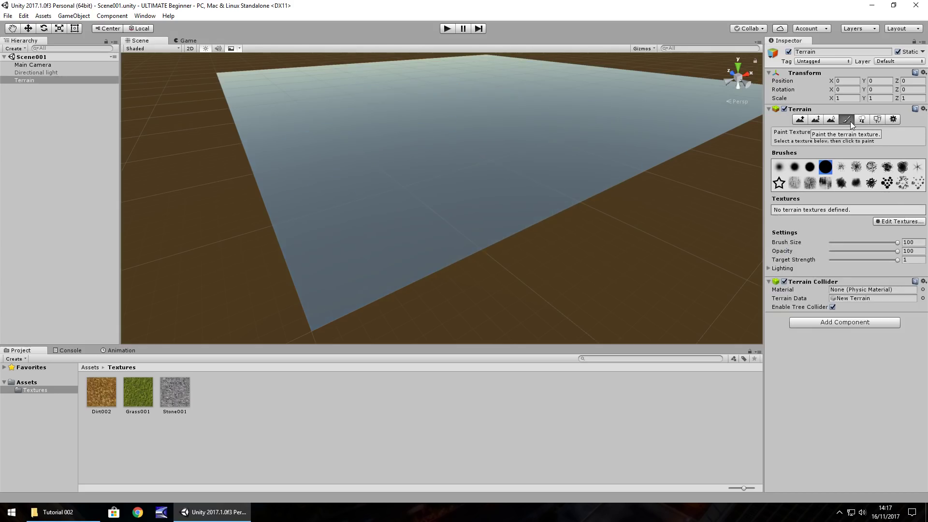
left_click(899, 222)
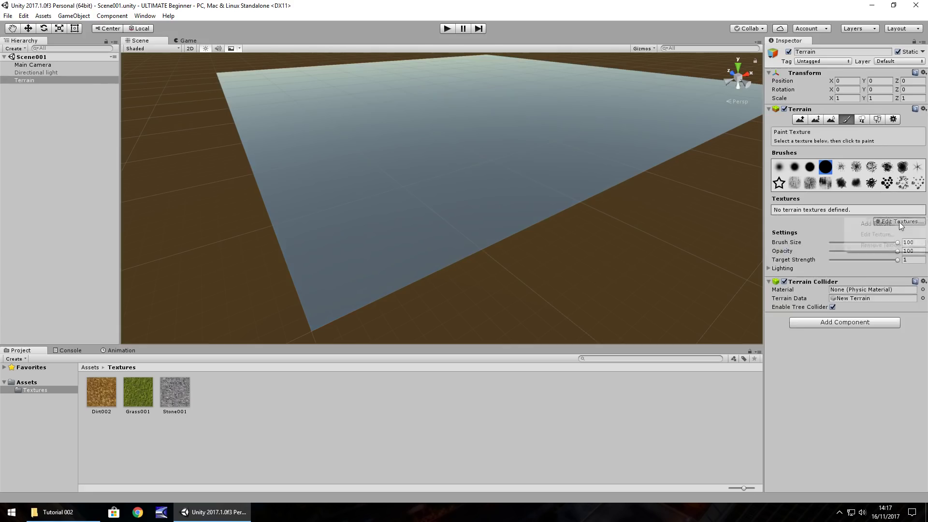
left_click(877, 225)
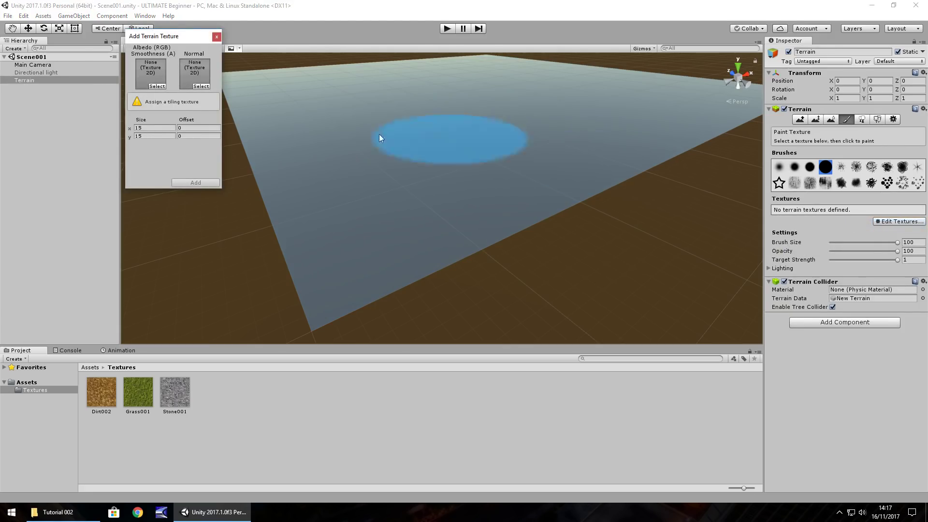
left_click_drag(176, 390, 161, 99)
left_click(168, 99)
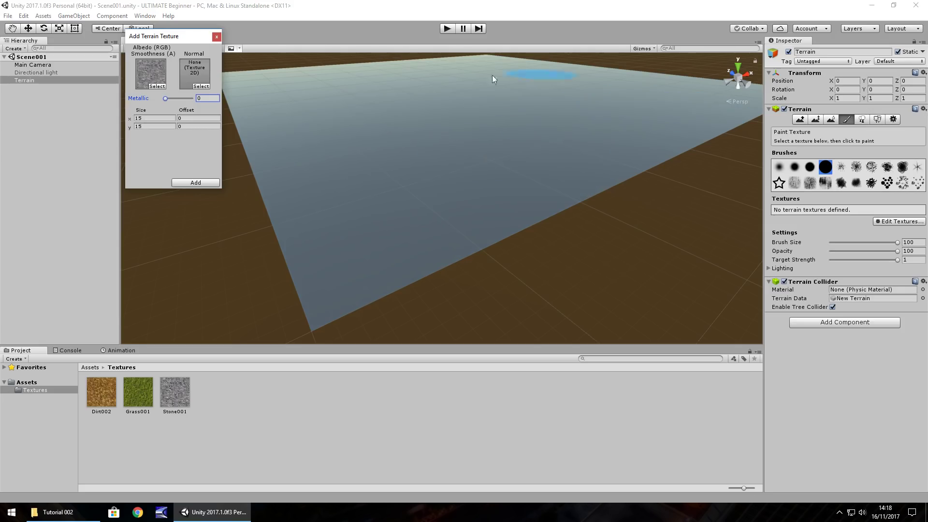
left_click(196, 183)
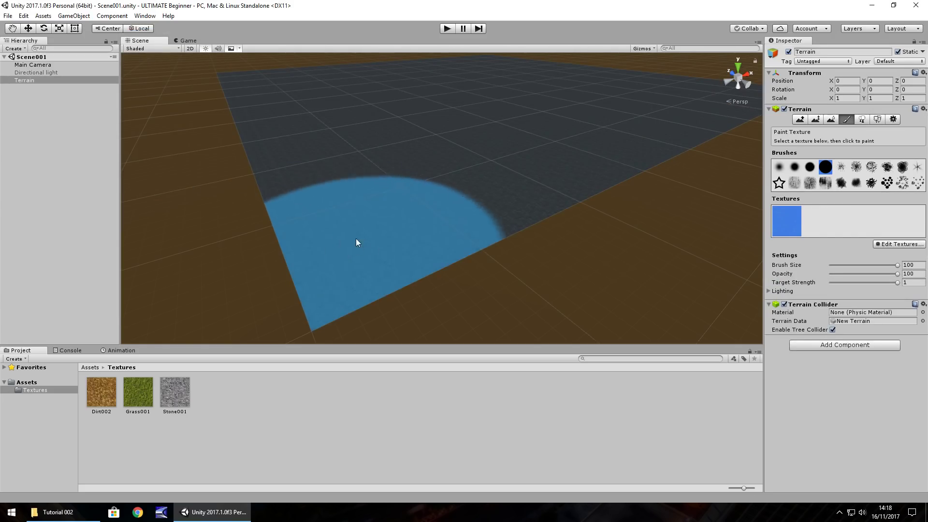
- Edit the terrain's stone texture so its tiling size is 10 in both X and Y, and apply it
left_click(901, 246)
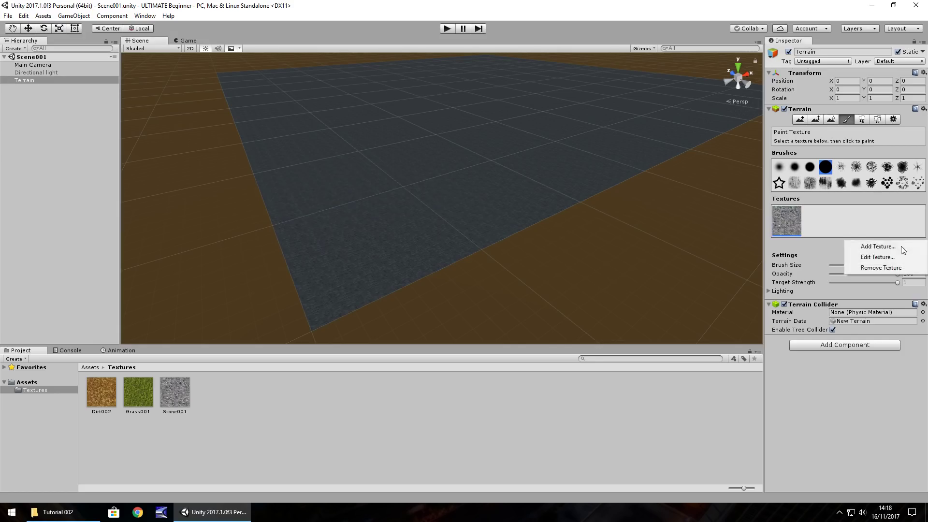
left_click(881, 258)
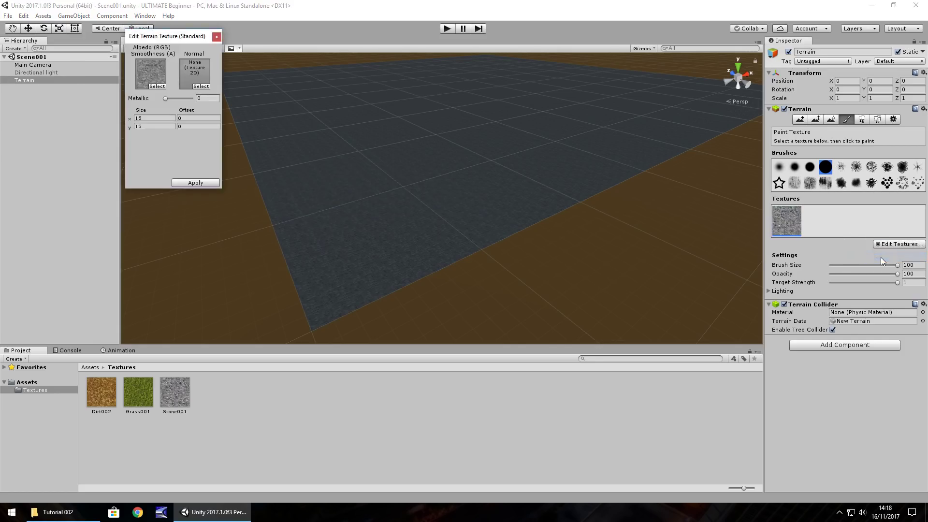
left_click(144, 118)
type("5")
left_click(144, 127)
type("5")
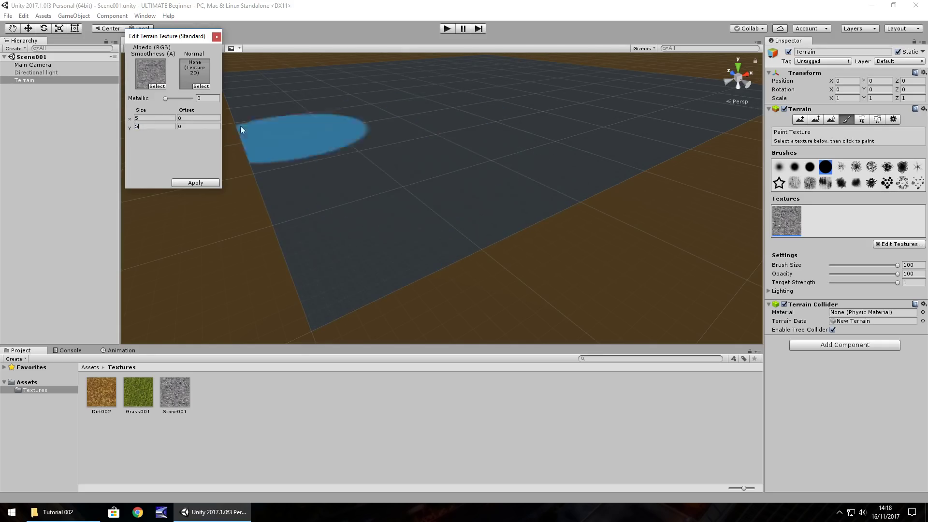
left_click(161, 118)
type("10")
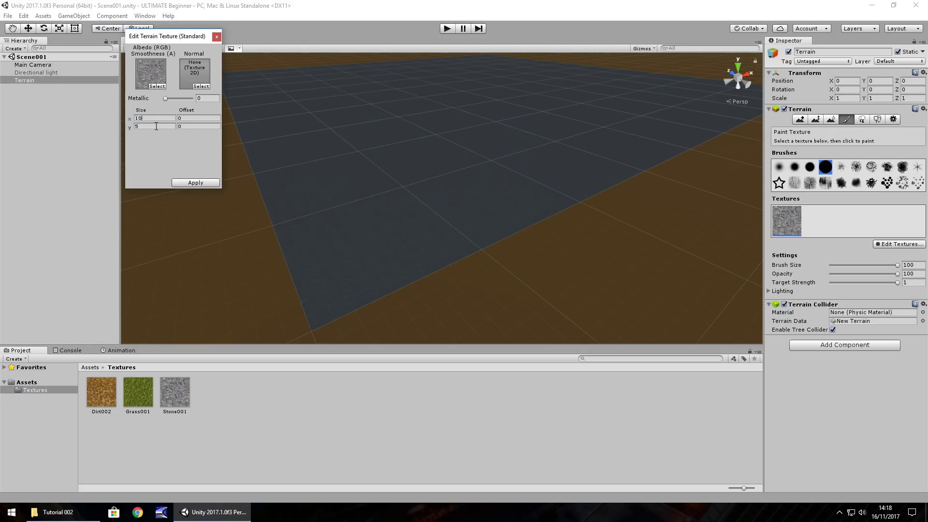
type("0")
left_click(196, 183)
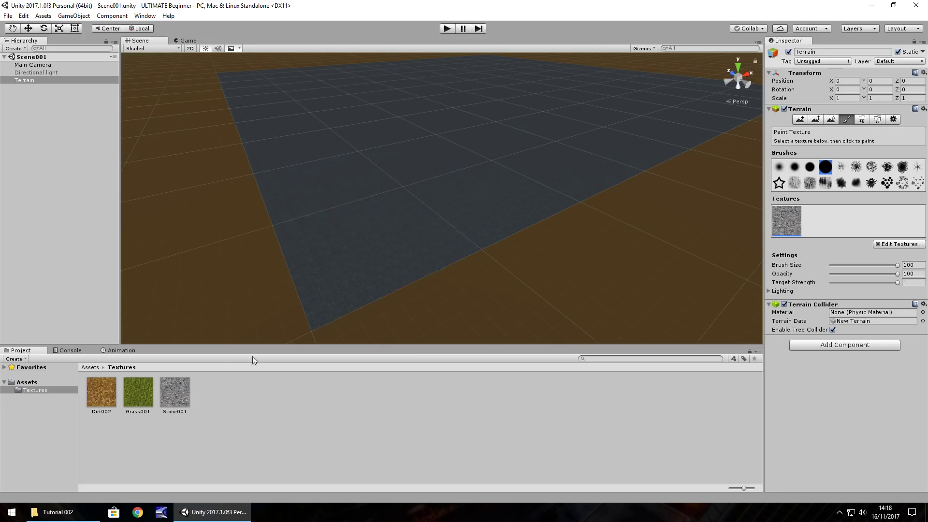
- Duplicate the Stone001 texture and name the copy Stone001_N
left_click(172, 397)
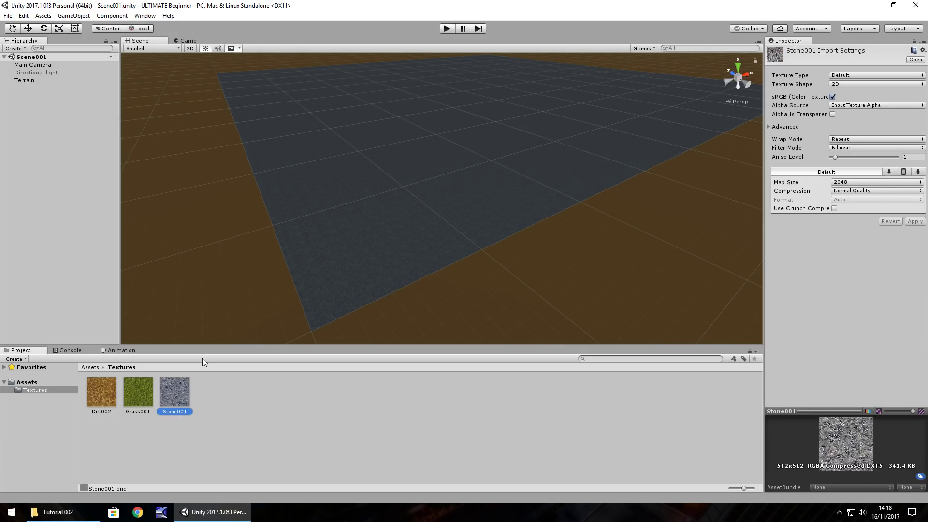
key("ctrl+d")
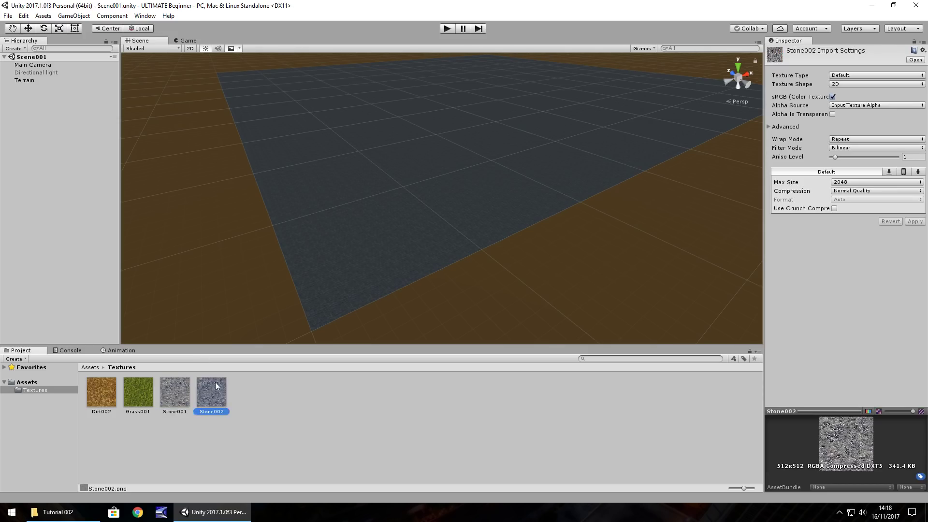
left_click(222, 411)
type("Stone001_N")
key("Return")
- Change the texture type of Stone001_N to Normal map and apply the import settings
left_click(885, 75)
left_click(843, 96)
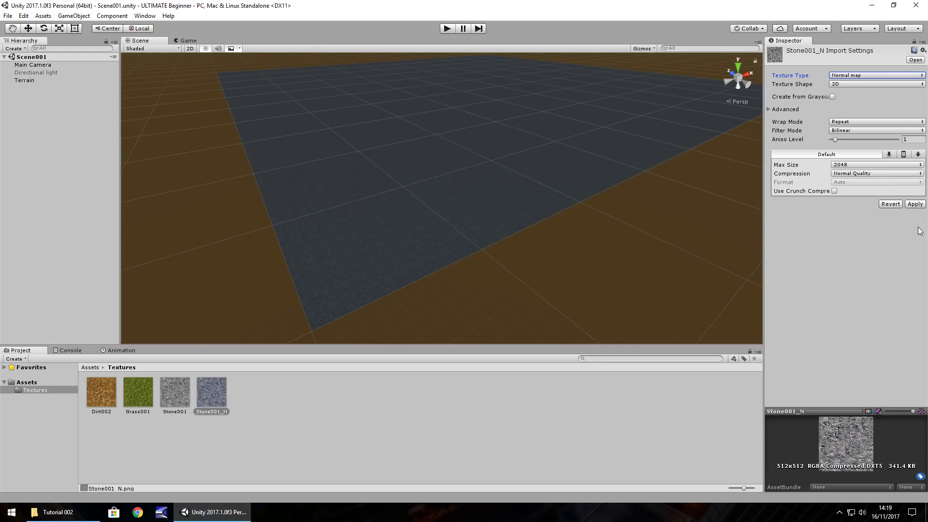
left_click(917, 206)
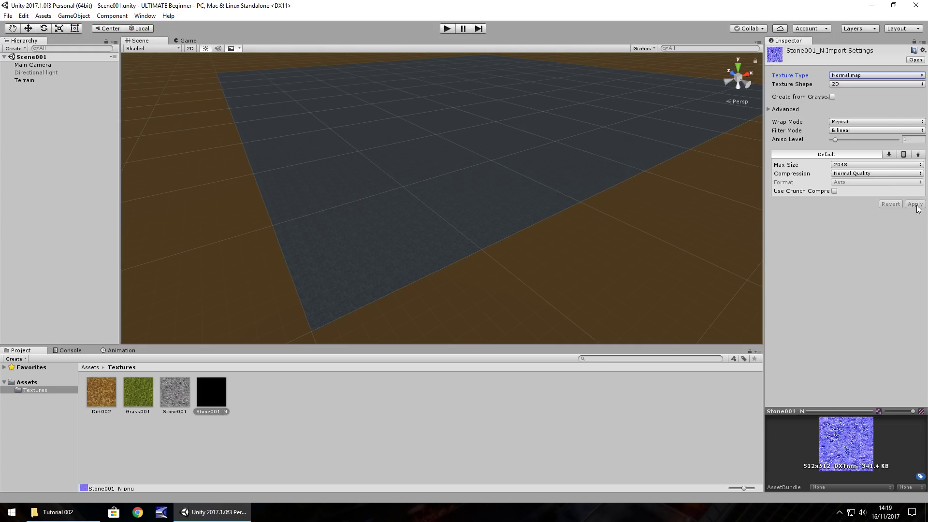
- Assign Stone001_N as the normal map of the terrain's stone texture and apply the change
left_click(359, 244)
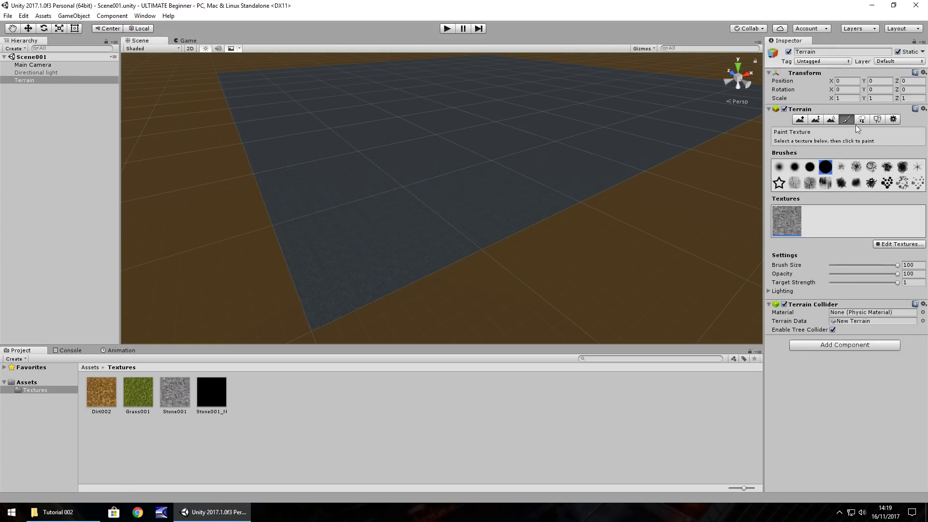
left_click(909, 244)
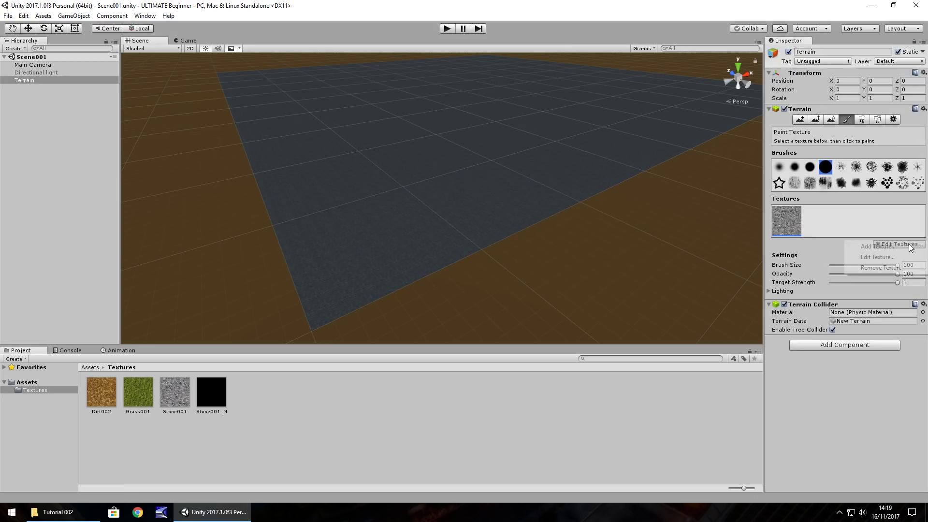
left_click(877, 257)
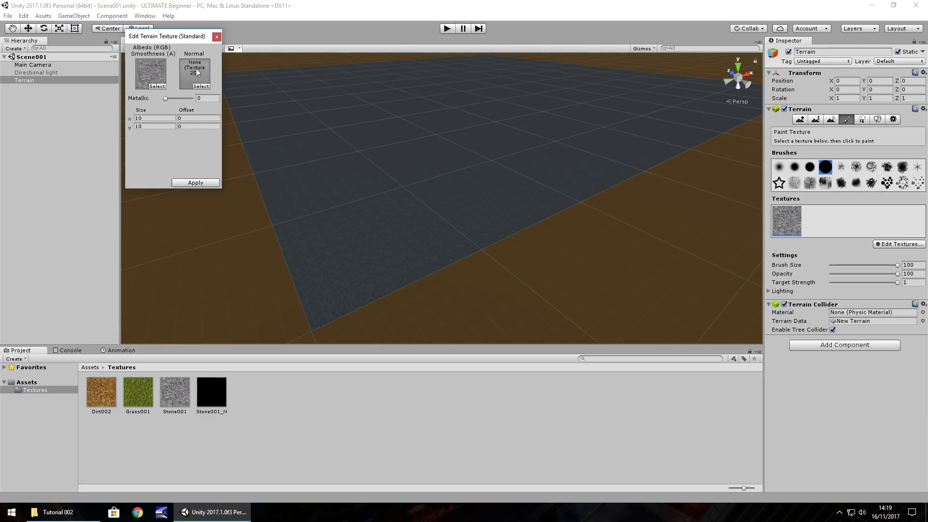
left_click_drag(213, 382, 196, 69)
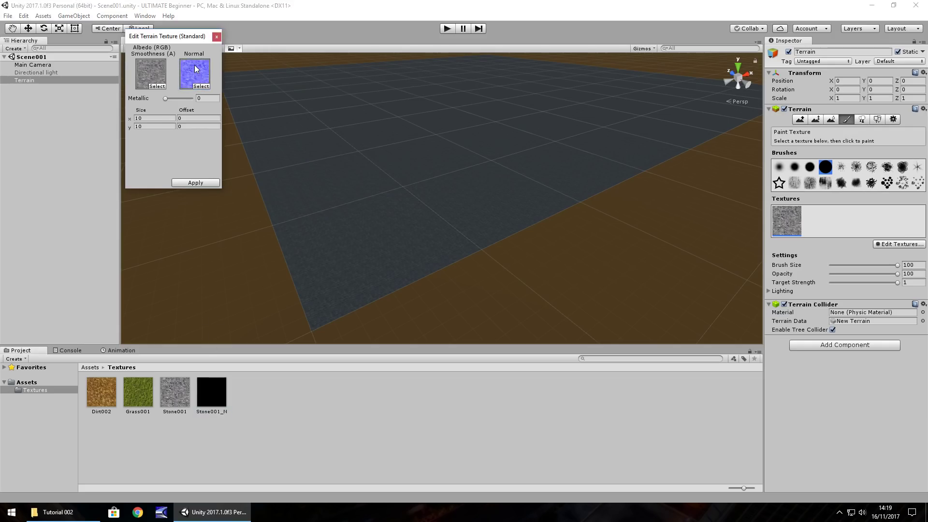
left_click(194, 183)
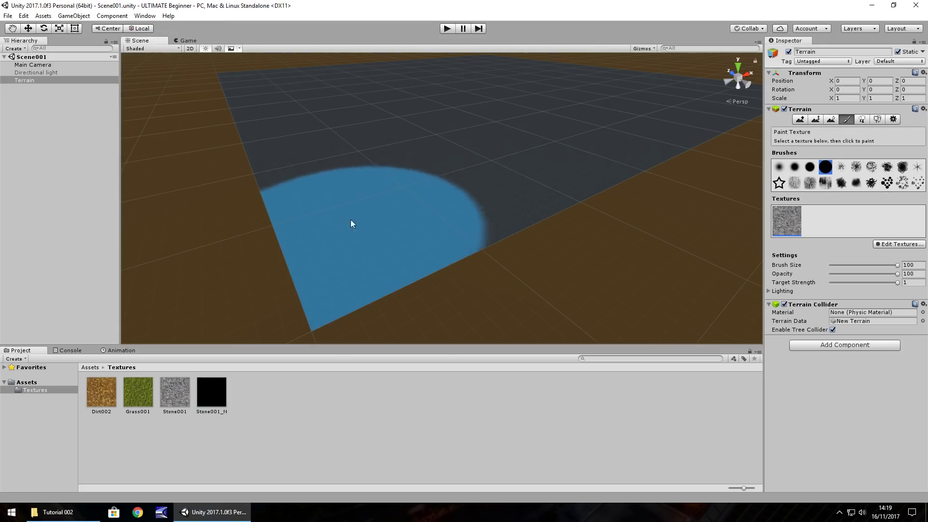
- Enable the Directional light and view the lit stone surface of the terrain up close
left_click(46, 73)
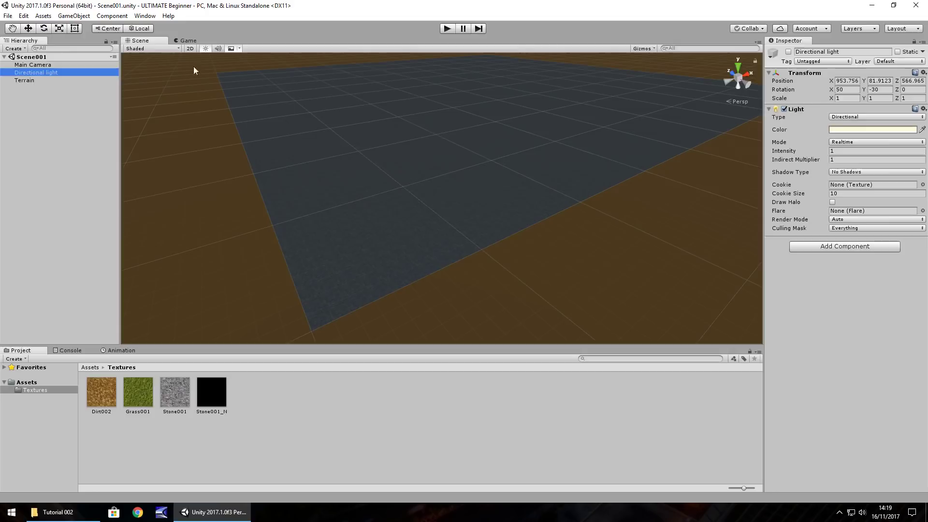
left_click(788, 52)
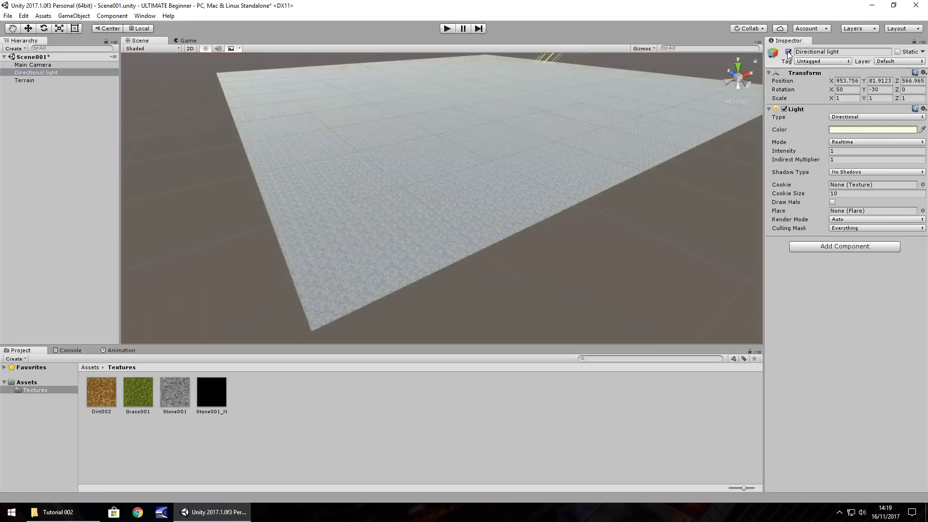
scroll(386, 241, "up", 10)
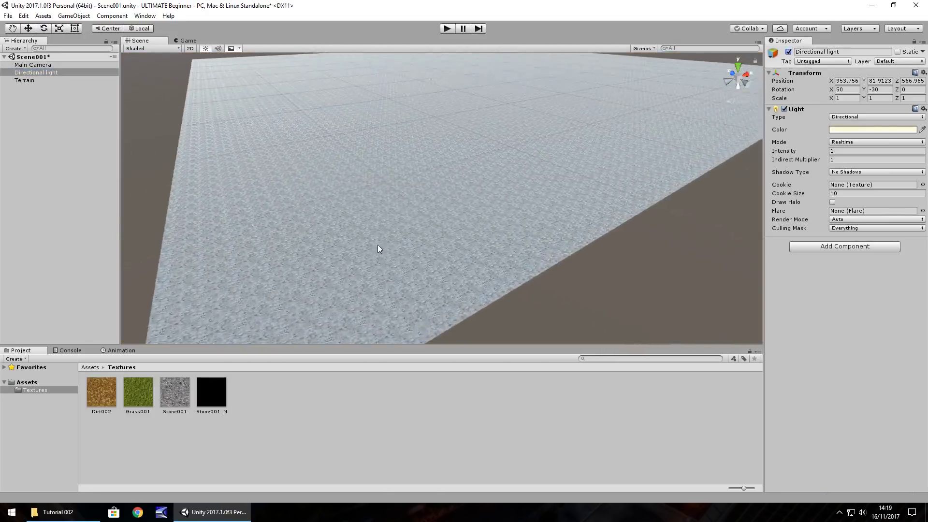
scroll(382, 240, "up", 8)
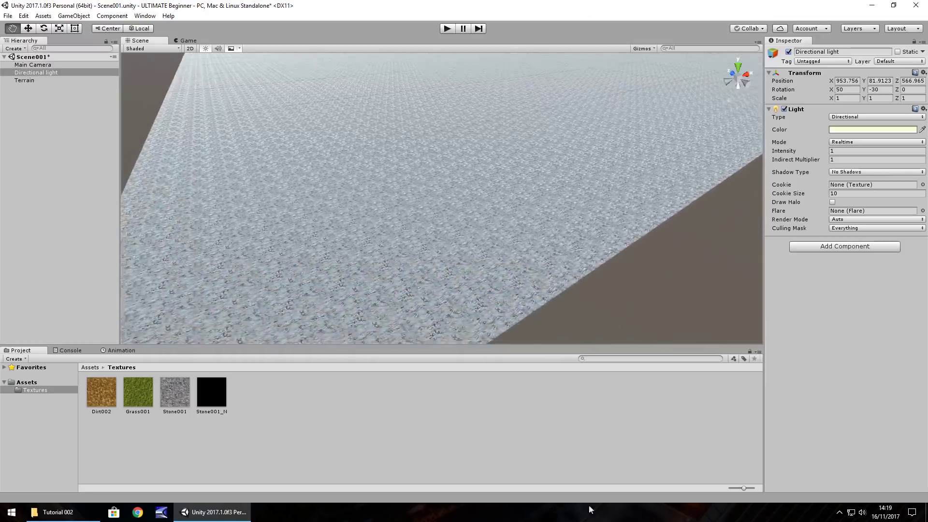
scroll(373, 240, "up", 2)
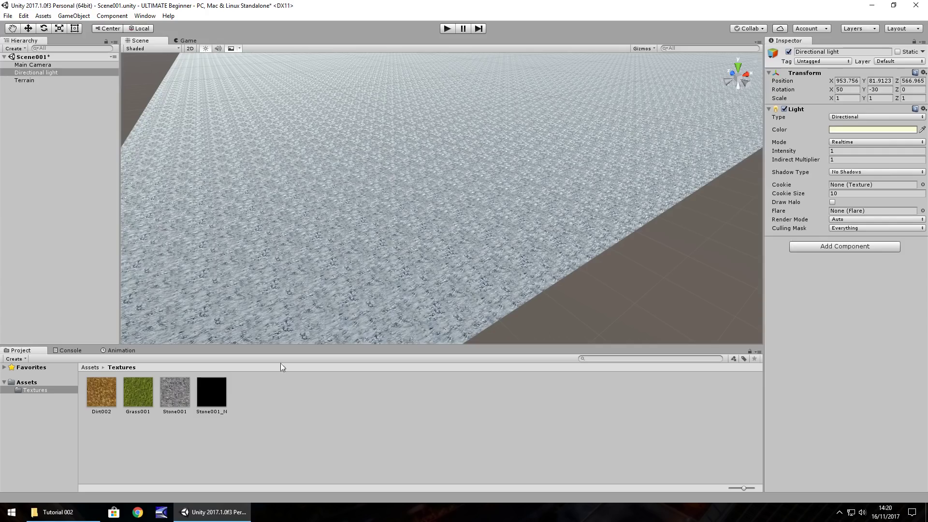
- Turn on Create from Grayscale for the Stone001_N normal map, apply it, and check the terrain surface
left_click(213, 397)
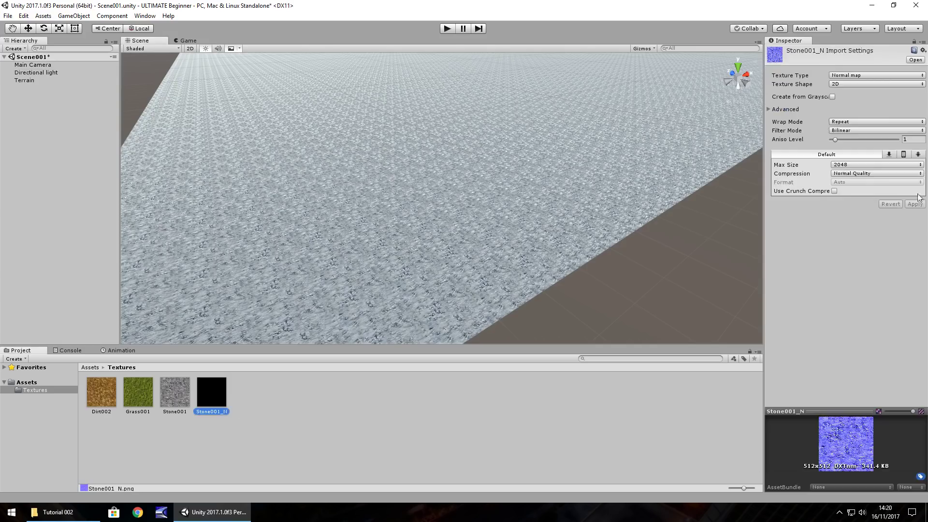
left_click(832, 97)
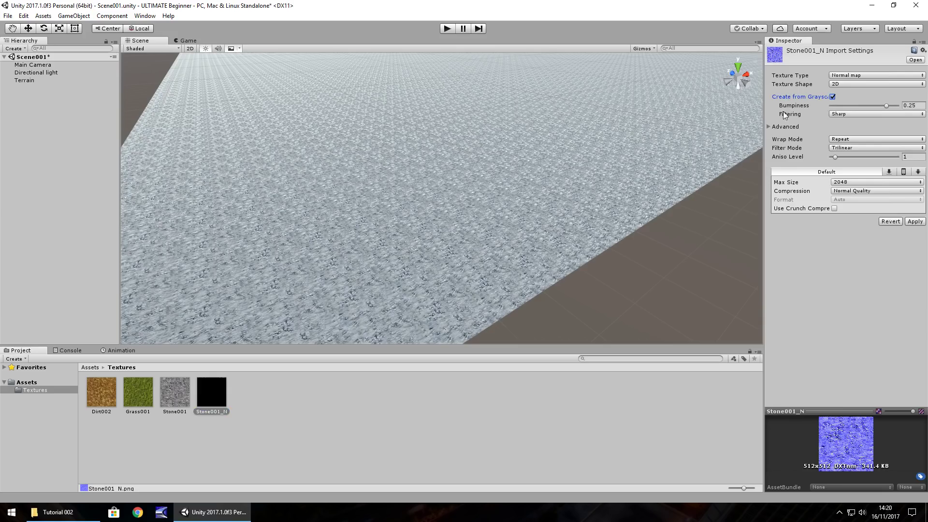
left_click(915, 222)
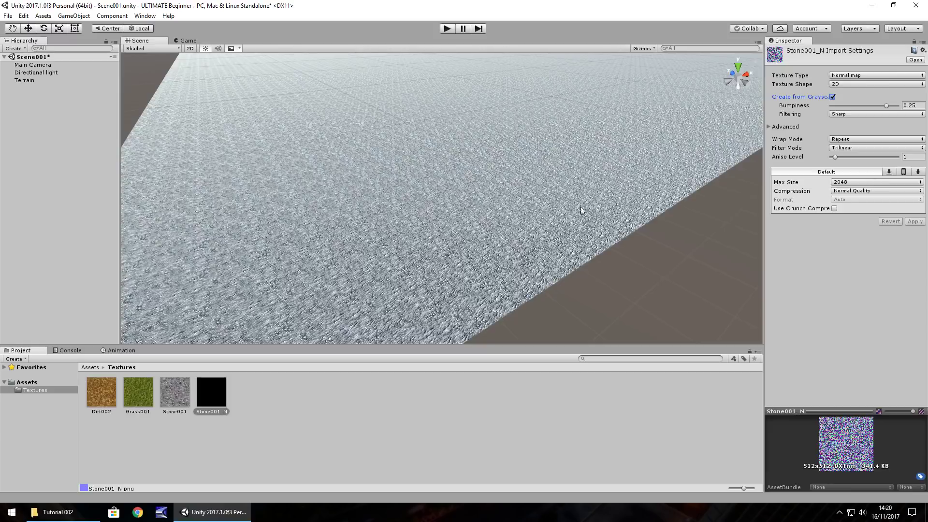
scroll(483, 265, "up", 3)
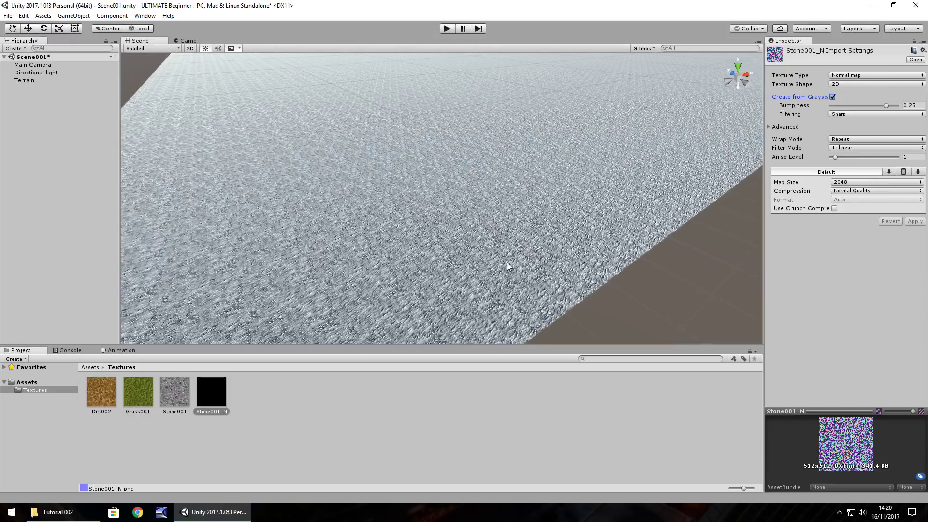
- Select the Terrain object in the scene and frame its near corner for sculpting
left_click(465, 198)
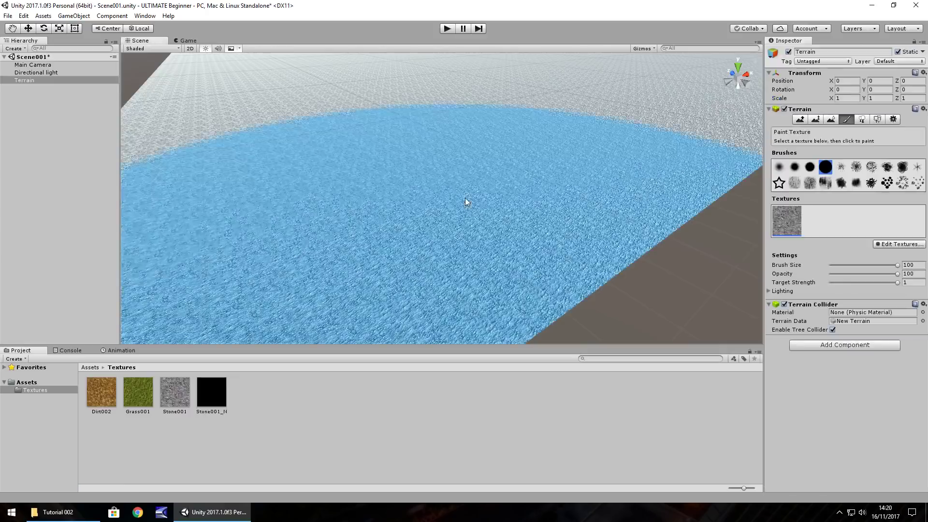
scroll(510, 180, "down", 5)
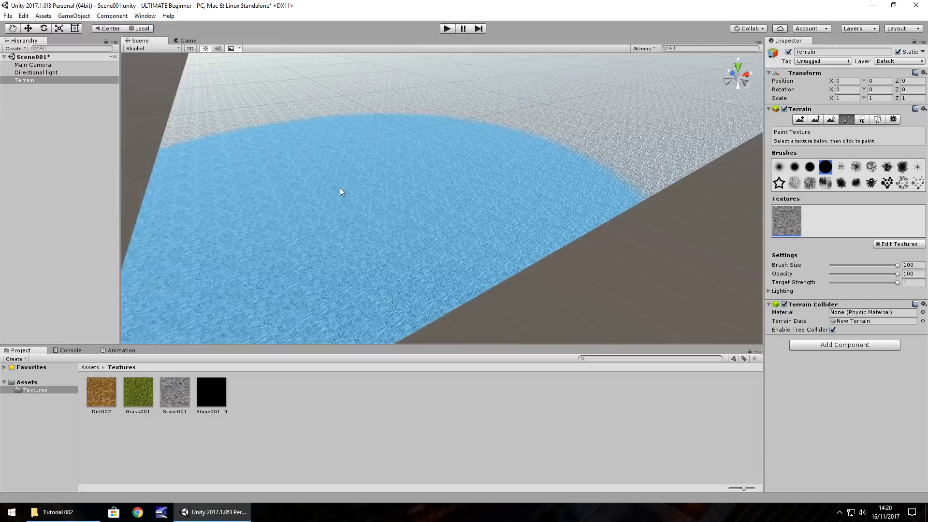
right_click_drag(341, 191, 393, 147)
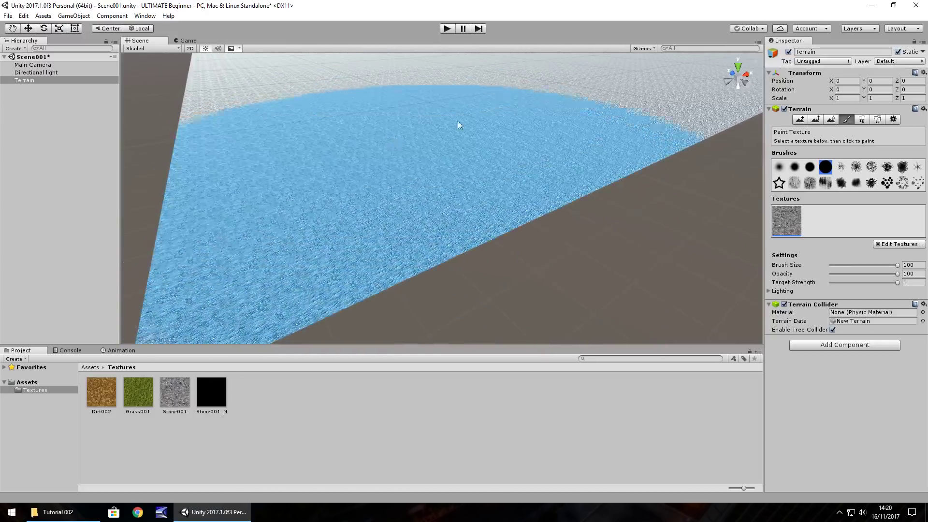
- Try raising the terrain with the large solid round brush at size 100 and opacity 100, and undo the raise
left_click(800, 120)
left_click_drag(475, 119, 422, 98)
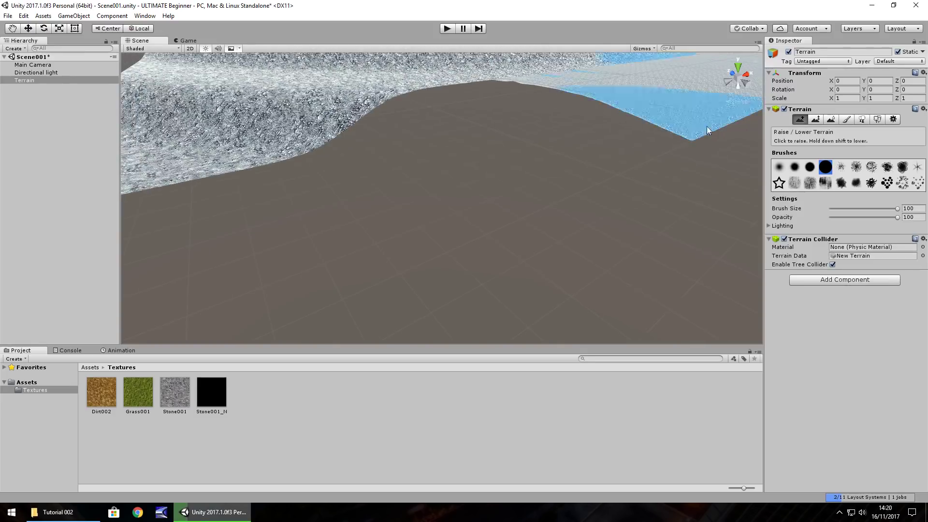
left_click(690, 118)
key("ctrl+z")
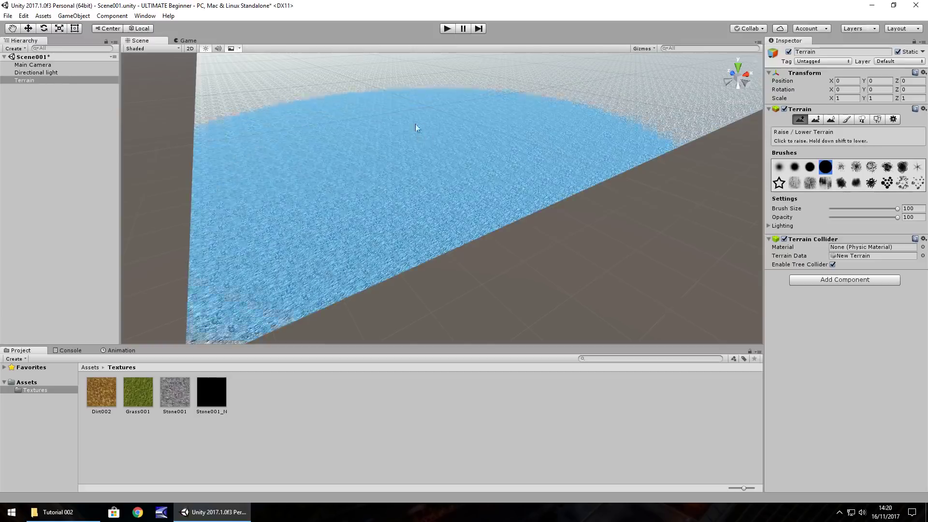
- Flatten the whole terrain to a Paint Height value of 100
scroll(474, 129, "down", 10)
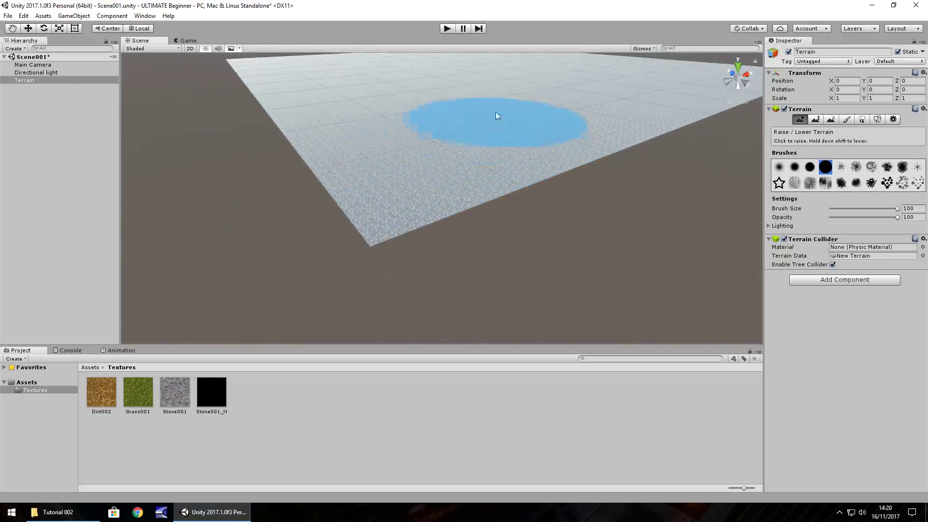
middle_click_drag(495, 111, 379, 227)
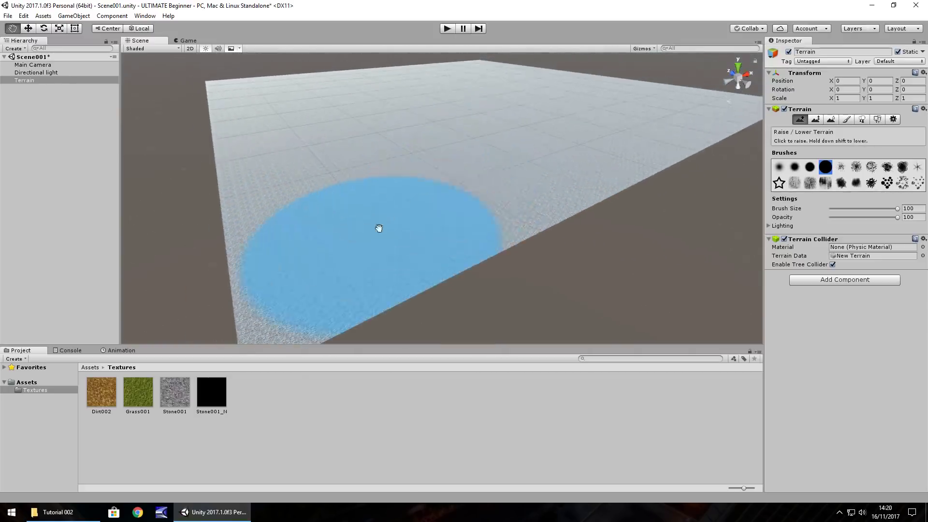
left_click(819, 121)
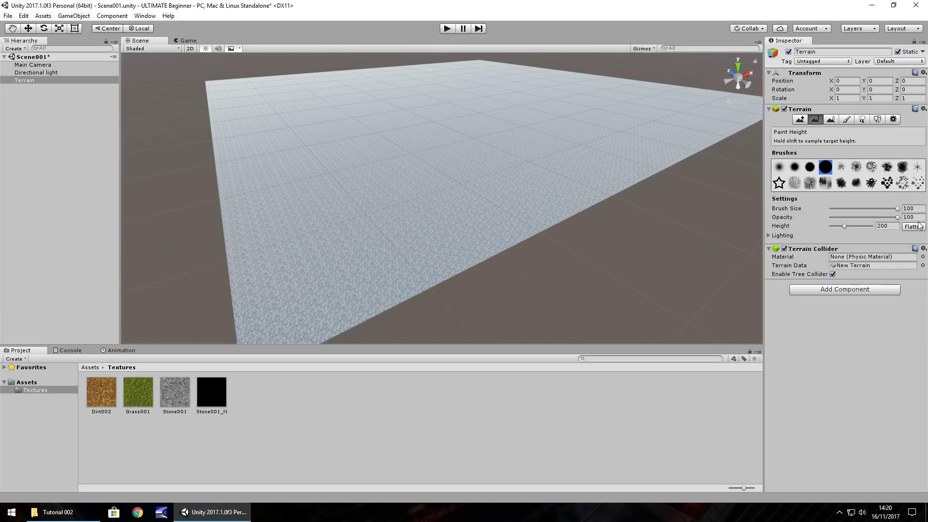
left_click(892, 227)
type("10")
left_click(913, 227)
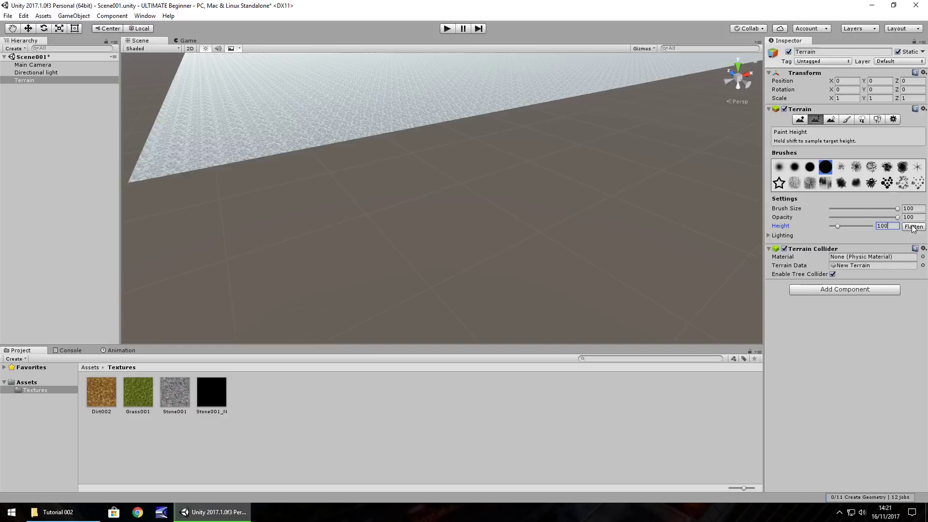
scroll(394, 126, "up", 5)
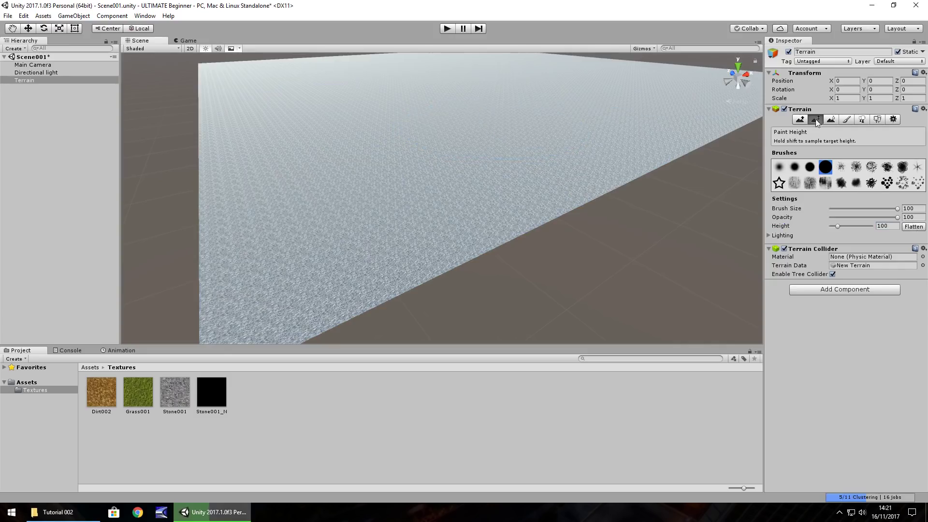
- Try out Raise / Lower Terrain by raising a round plateau and lowering a round pit beside it, and undo both
left_click(799, 120)
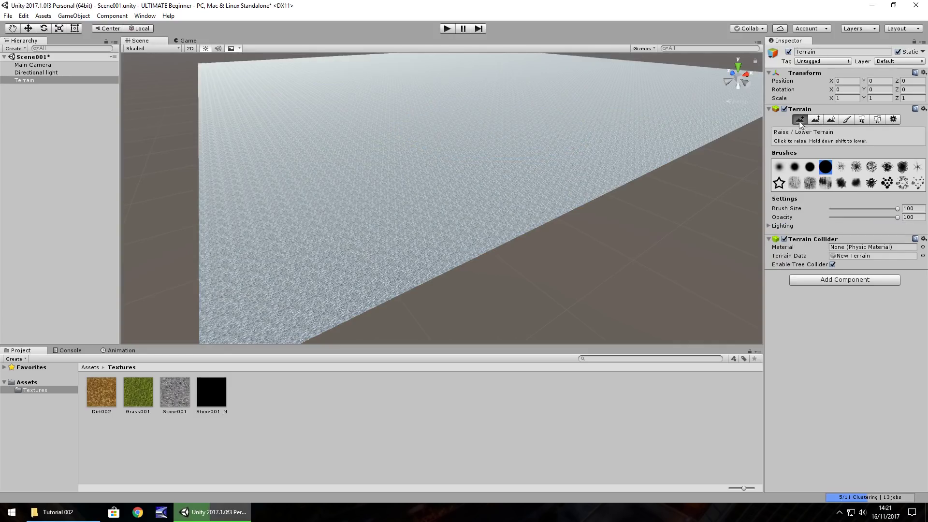
left_click(387, 119)
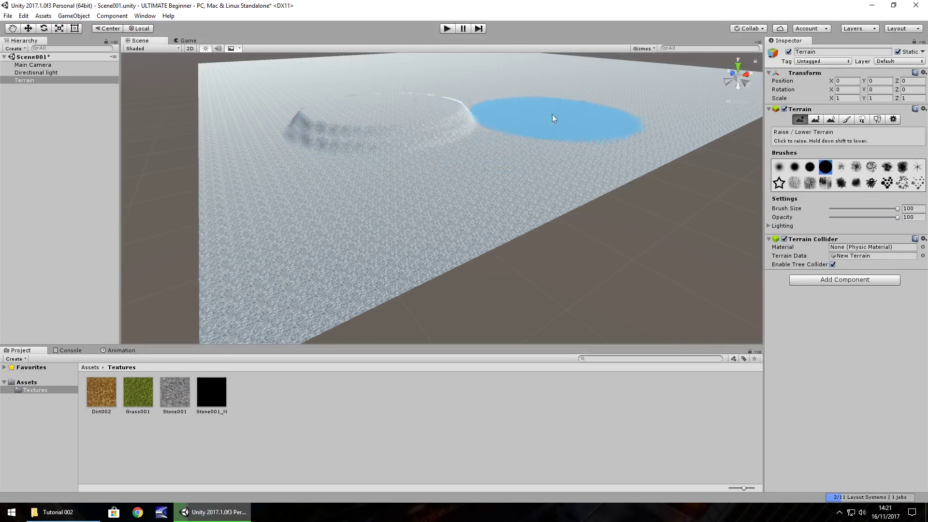
left_click_drag(563, 116, 574, 119, "shift")
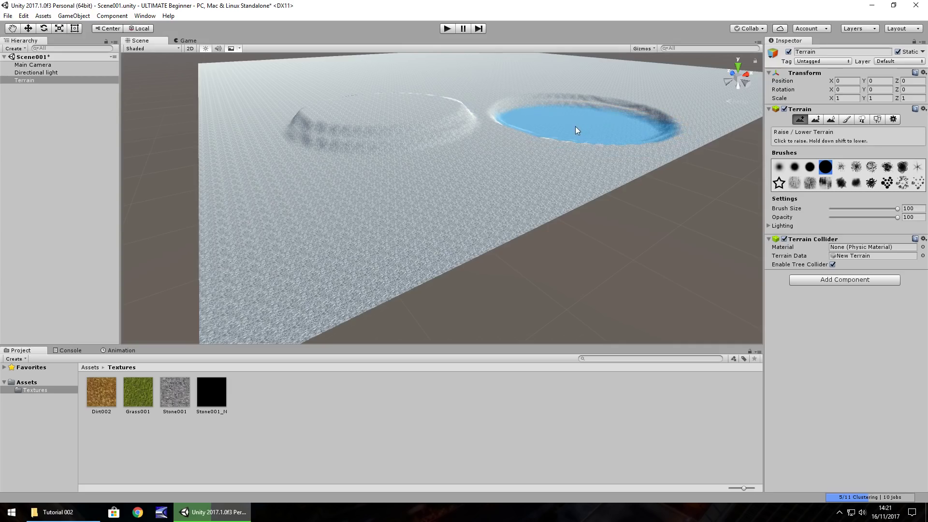
key("ctrl+z")
key("ctrl+z")
key("ctrl+z")
key("ctrl+z")
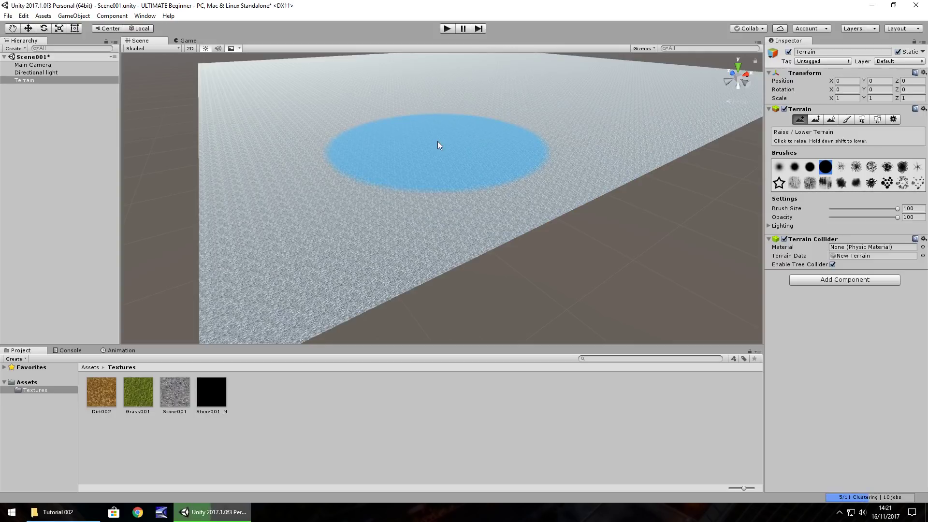
- Raise a cluster of mountains with Raise / Lower Terrain, using the clustered-dots brush at size 100 and opacity 100
mouse_move(504, 135)
left_mouse_down("alt")
mouse_move(557, 127)
mouse_move(243, 179)
mouse_move(592, 177)
mouse_move(295, 156)
left_mouse_up("alt")
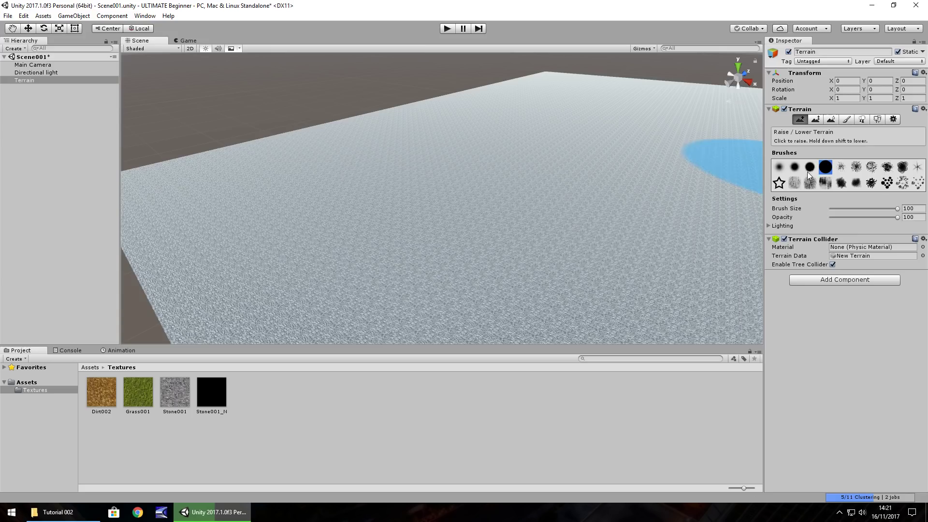
left_click(886, 183)
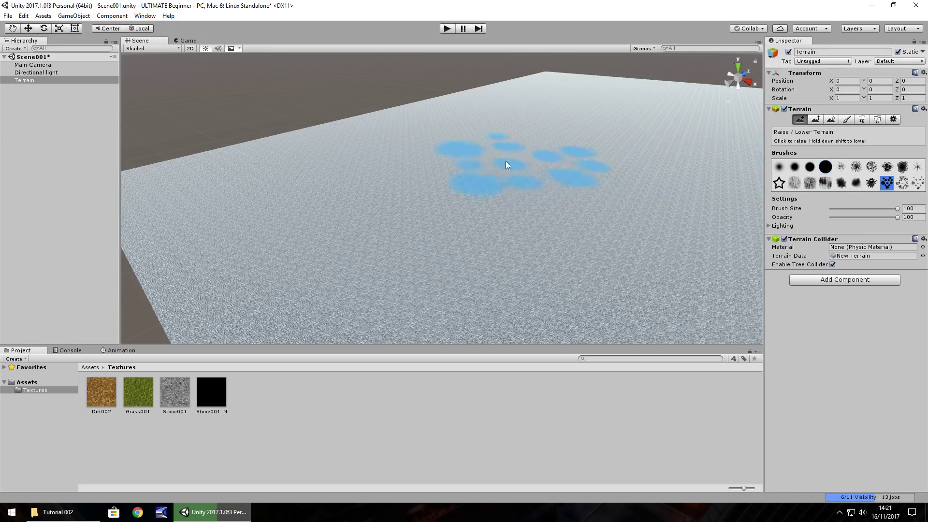
left_click(517, 167)
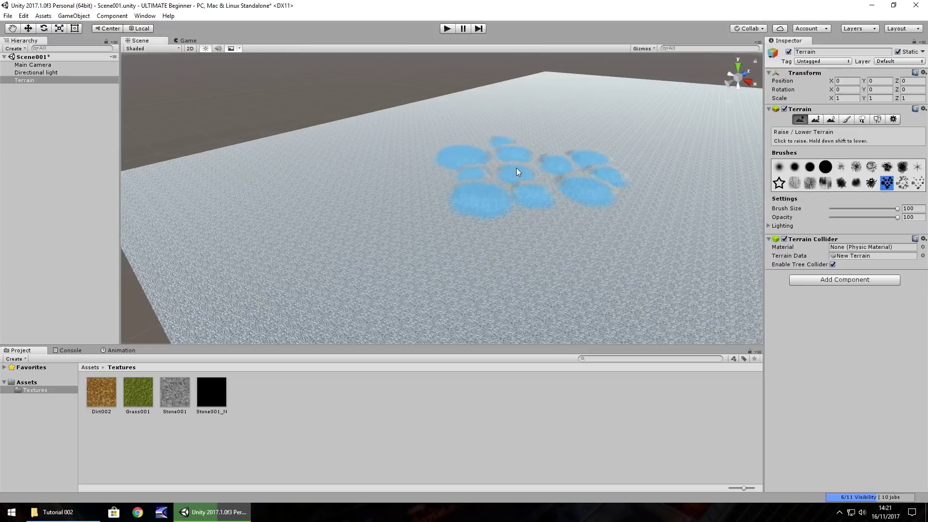
left_click_drag(517, 167, 515, 163)
left_click_drag(680, 136, 407, 157, "alt")
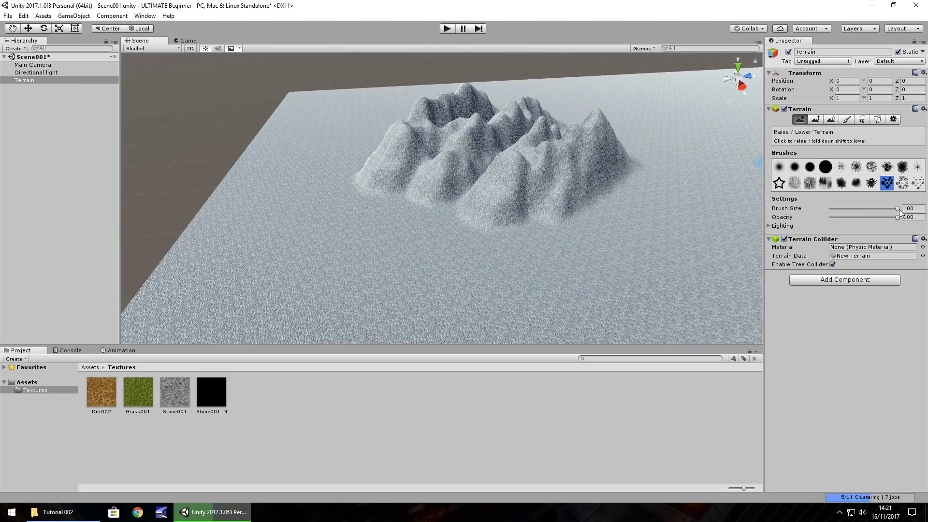
- Set the brush size to 5 and raise small jagged spikes on the mountain peaks and ridges
left_click_drag(899, 210, 836, 212)
left_click(510, 158)
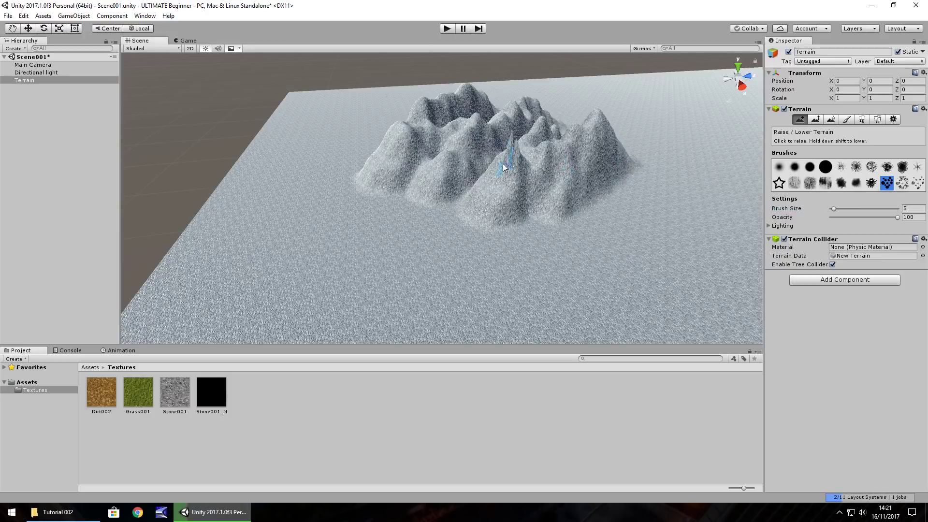
scroll(516, 125, "down", 10)
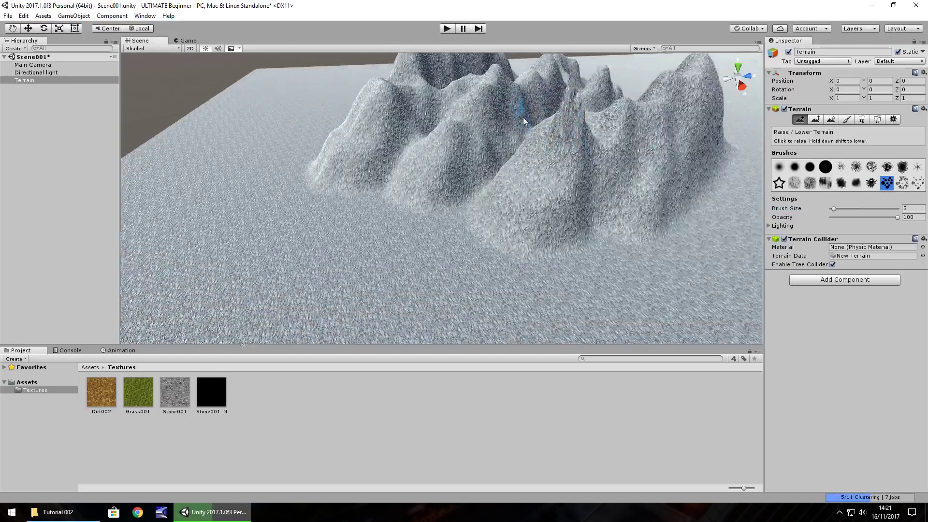
scroll(602, 120, "up", 6)
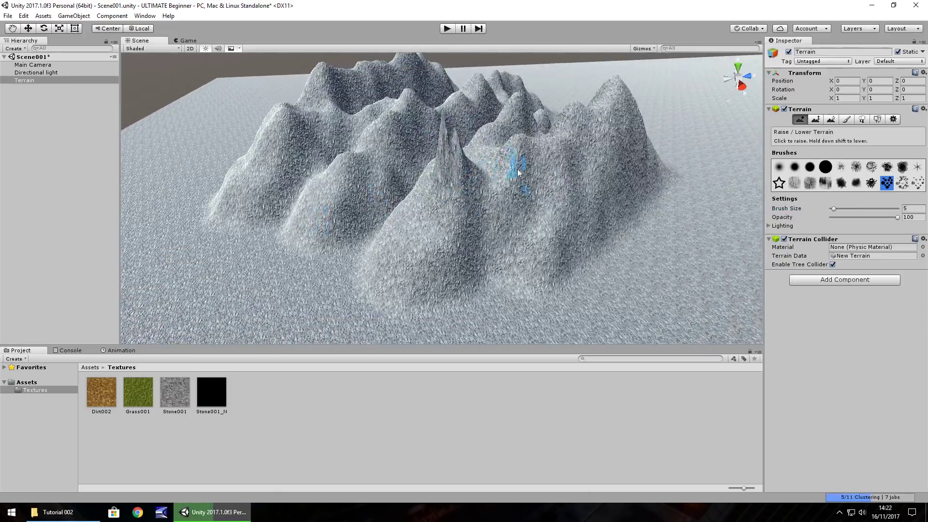
left_click_drag(621, 121, 614, 117)
mouse_move(576, 128)
middle_mouse_down()
mouse_move(497, 187)
mouse_move(722, 213)
middle_mouse_up()
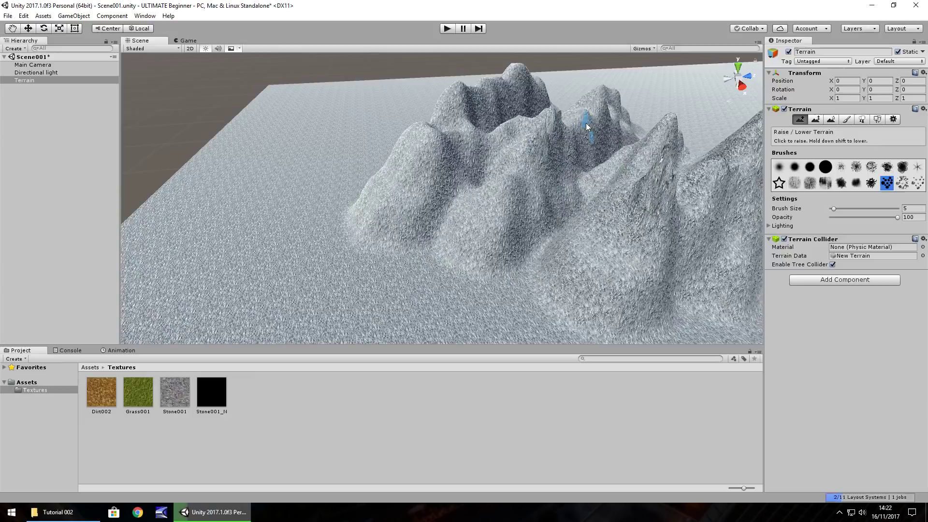
left_click(428, 145)
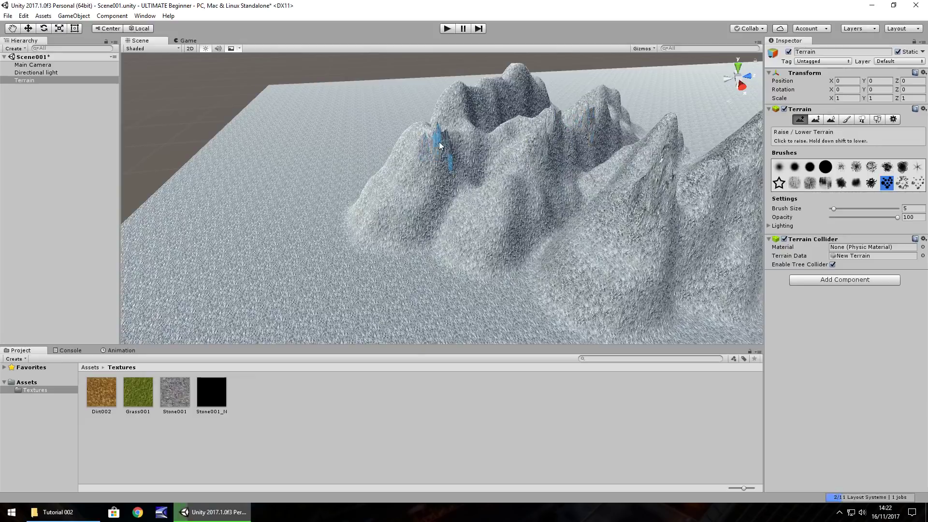
left_click_drag(532, 191, 653, 209, "alt")
scroll(454, 184, "up", 6)
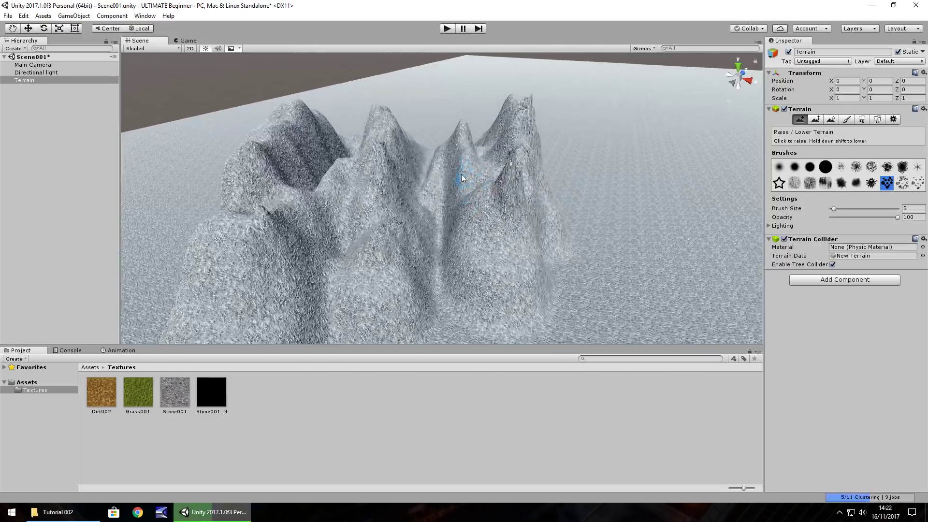
scroll(461, 174, "up", 4)
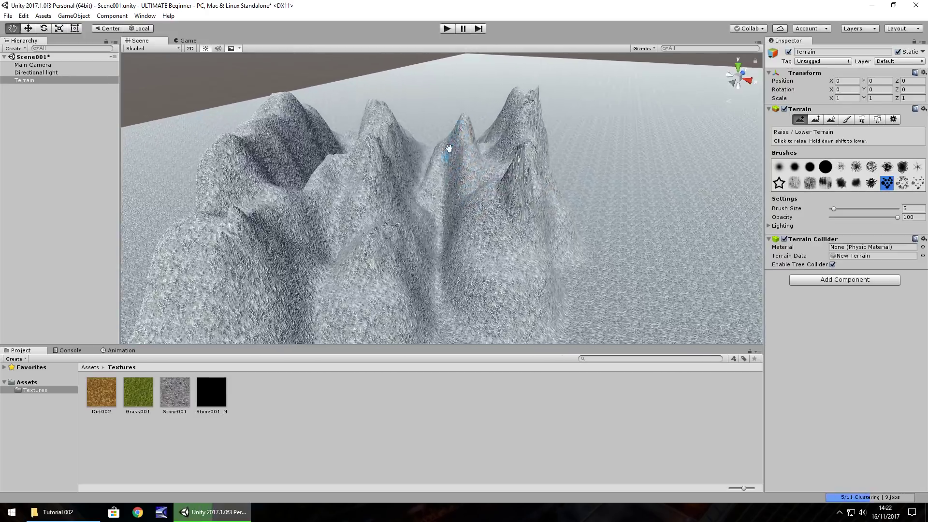
mouse_move(459, 140)
left_mouse_down()
mouse_move(457, 178)
mouse_move(492, 183)
mouse_move(481, 186)
mouse_move(499, 290)
left_mouse_up()
middle_click_drag(429, 231, 513, 252)
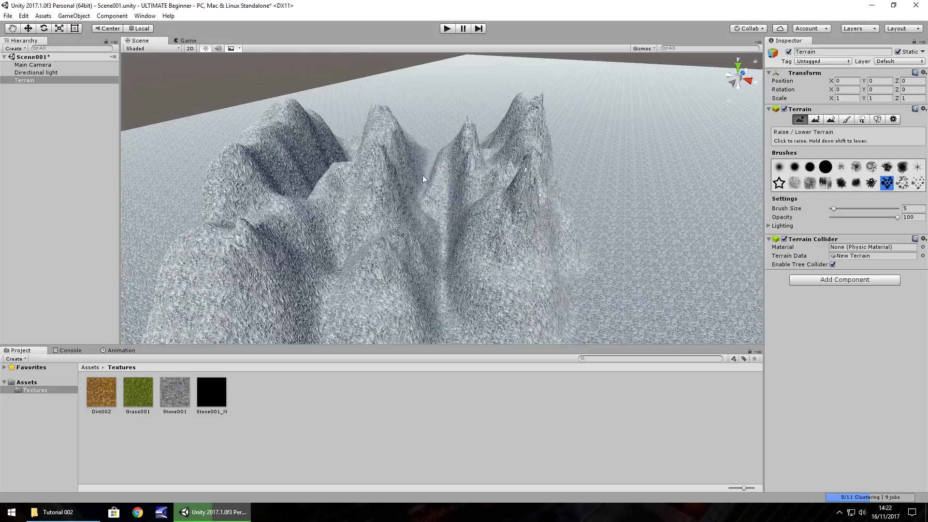
- Try lowering a narrow gully along the valley between the peaks with the soft round brush at size 5
scroll(445, 269, "up", 4)
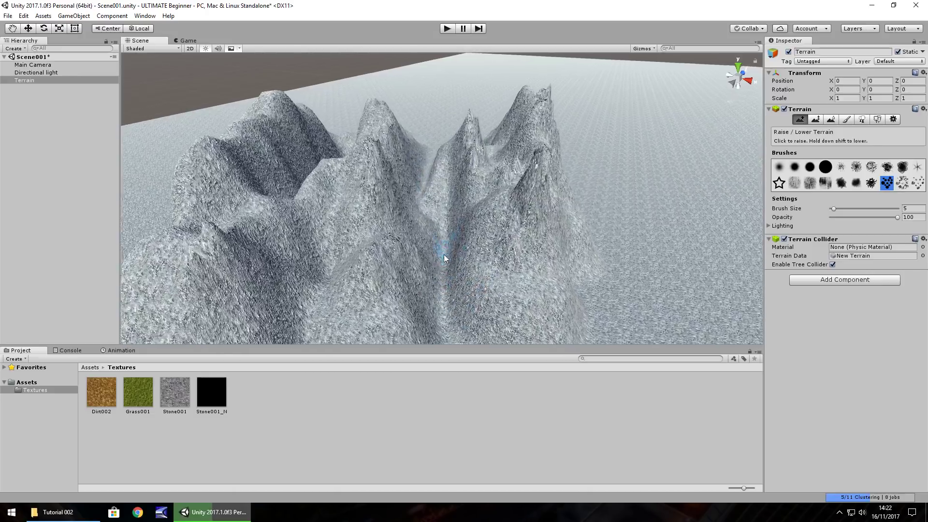
scroll(440, 254, "up", 5)
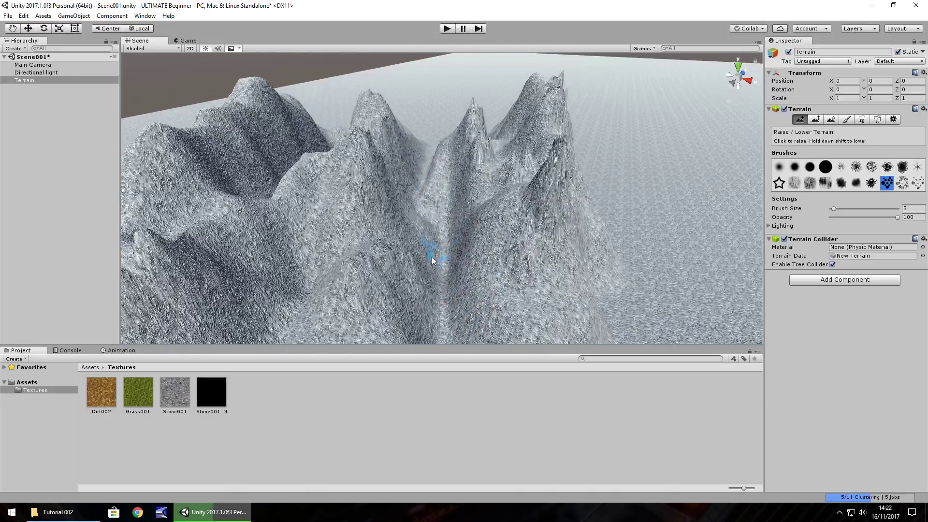
middle_click_drag(431, 257, 428, 185)
scroll(428, 185, "up", 3)
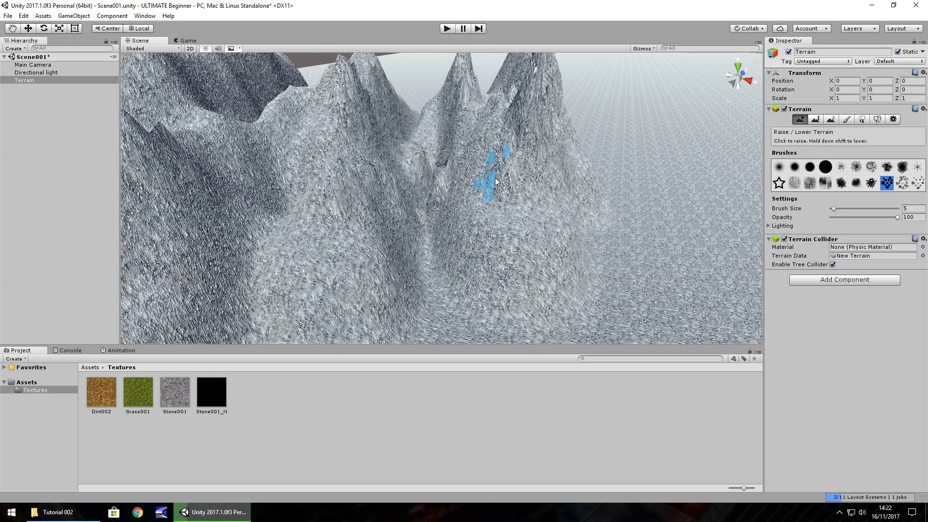
left_click(783, 169)
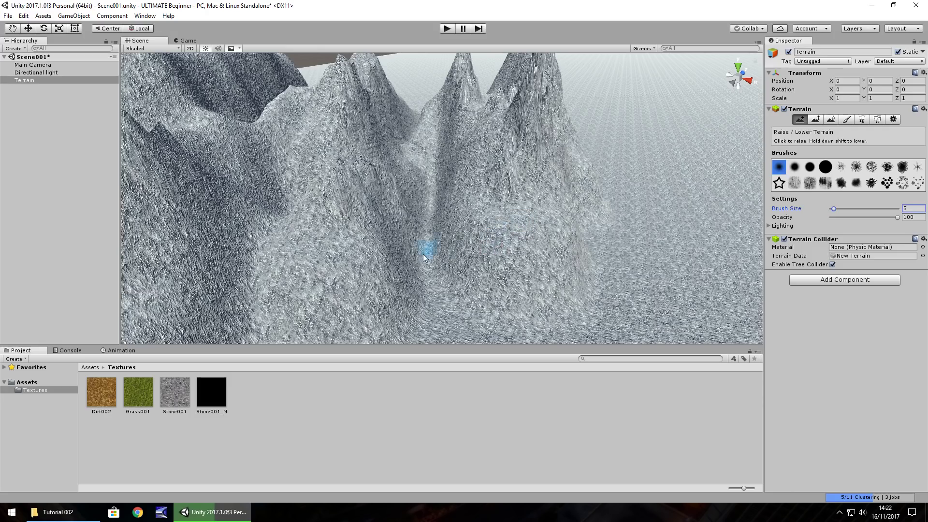
mouse_move(423, 256)
left_mouse_down("shift")
mouse_move(423, 267)
mouse_move(414, 165)
mouse_move(428, 124)
left_mouse_up("shift")
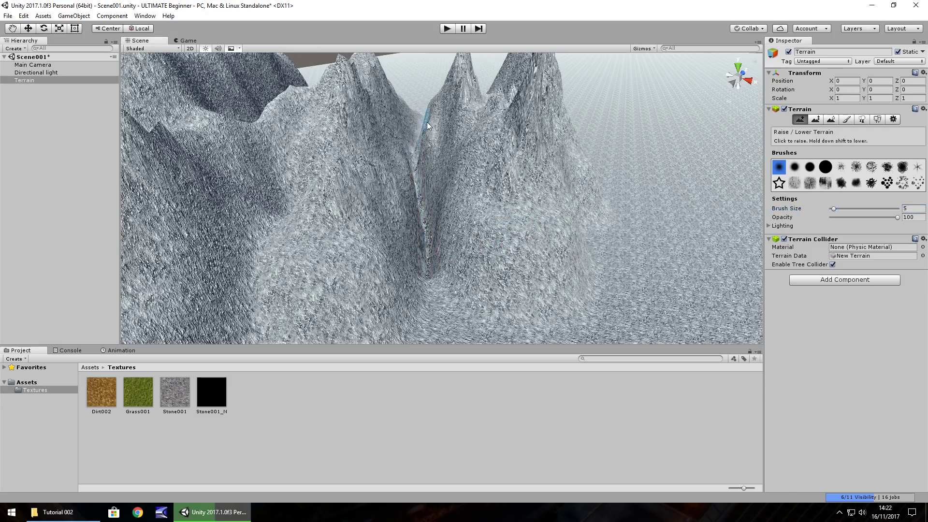
mouse_move(418, 175)
left_mouse_down("shift")
mouse_move(434, 320)
mouse_move(421, 239)
mouse_move(429, 150)
mouse_move(433, 296)
left_mouse_up("shift")
- Inspect the lowered gully from beneath the terrain and undo the lowering strokes
right_click_drag(433, 295, 669, 489)
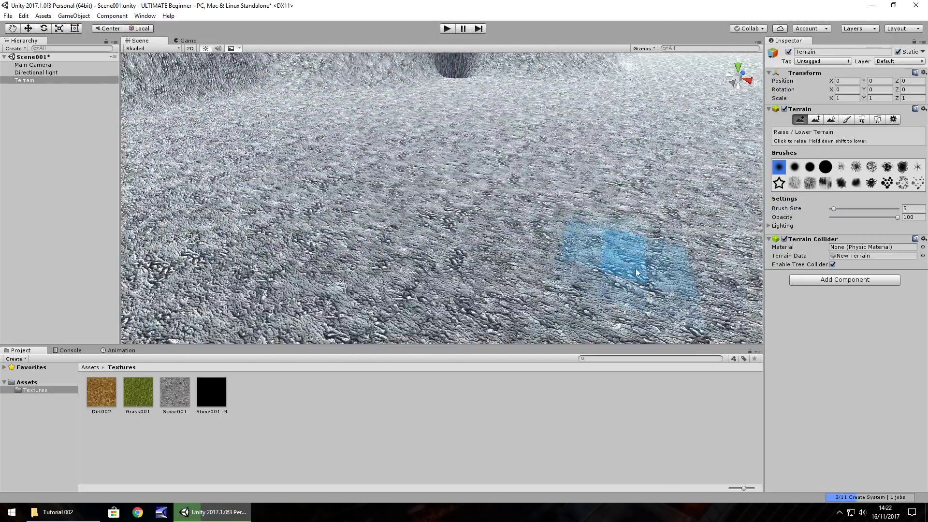
scroll(545, 276, "up", 5)
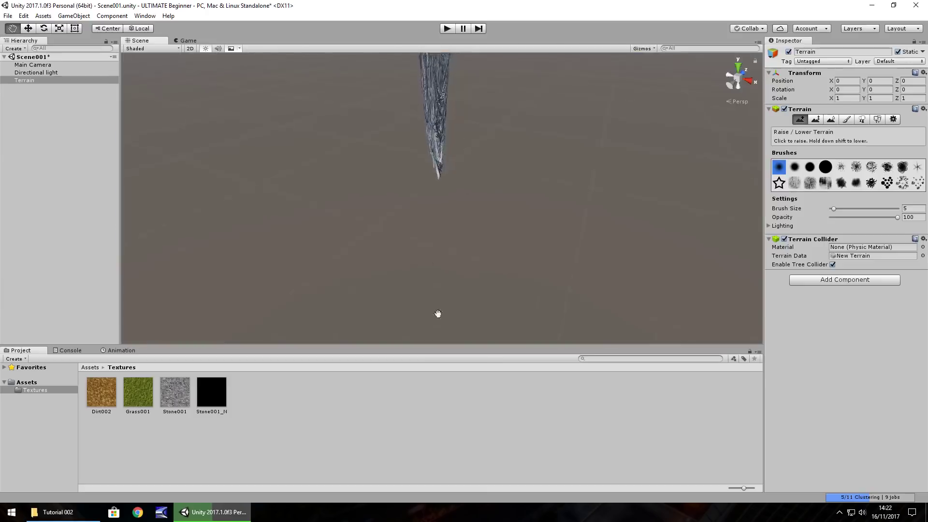
scroll(437, 315, "down", 8)
key("ctrl+z")
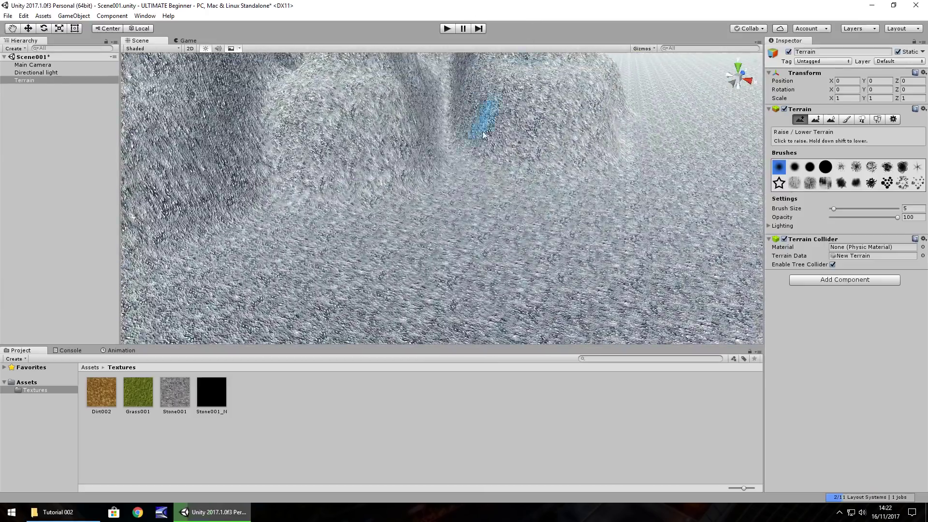
key("ctrl+z")
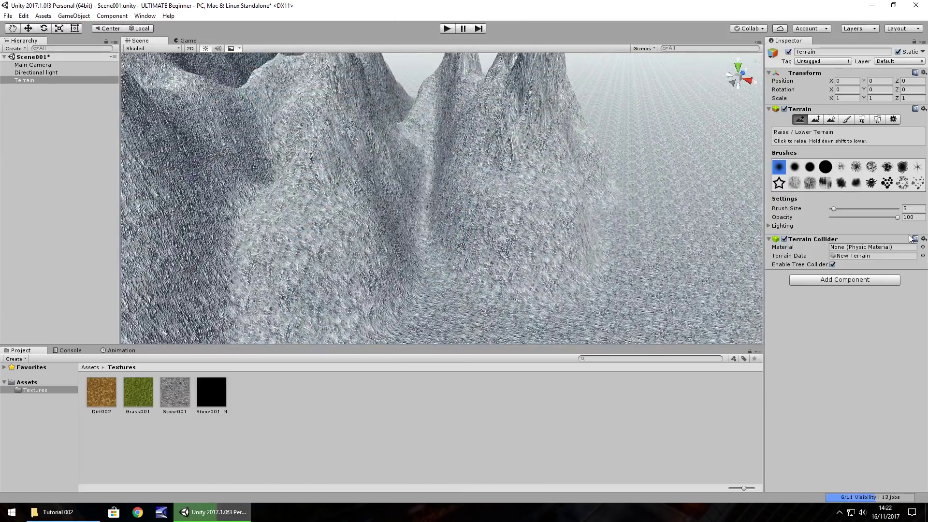
- Sculpt a shallow channel out of the valley's mouth with Raise / Lower Terrain at size 5, using opacity 10 and finishing at 4
left_click_drag(898, 217, 838, 220)
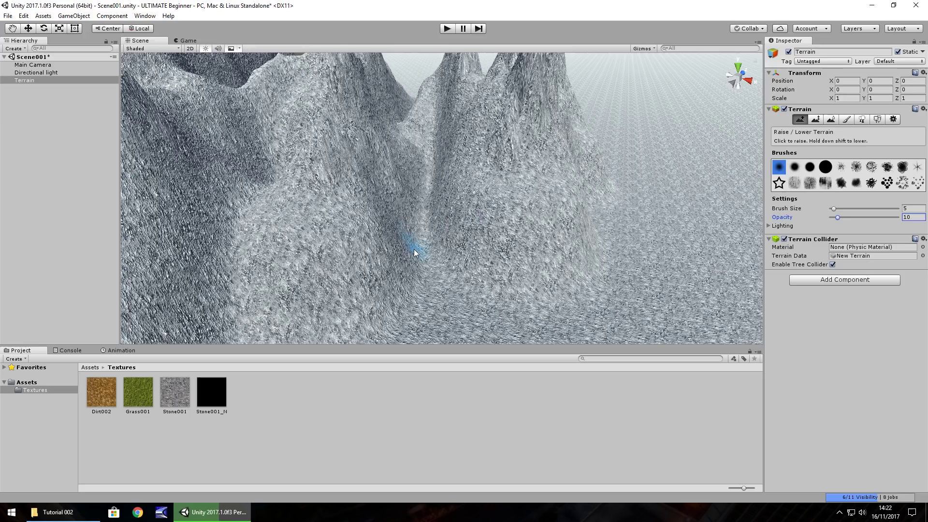
mouse_move(415, 252)
left_mouse_down()
mouse_move(418, 217)
mouse_move(397, 155)
mouse_move(405, 117)
mouse_move(422, 248)
mouse_move(432, 195)
mouse_move(426, 91)
mouse_move(419, 144)
mouse_move(432, 251)
mouse_move(450, 285)
mouse_move(495, 325)
mouse_move(565, 333)
left_mouse_up()
middle_click_drag(542, 300, 519, 201)
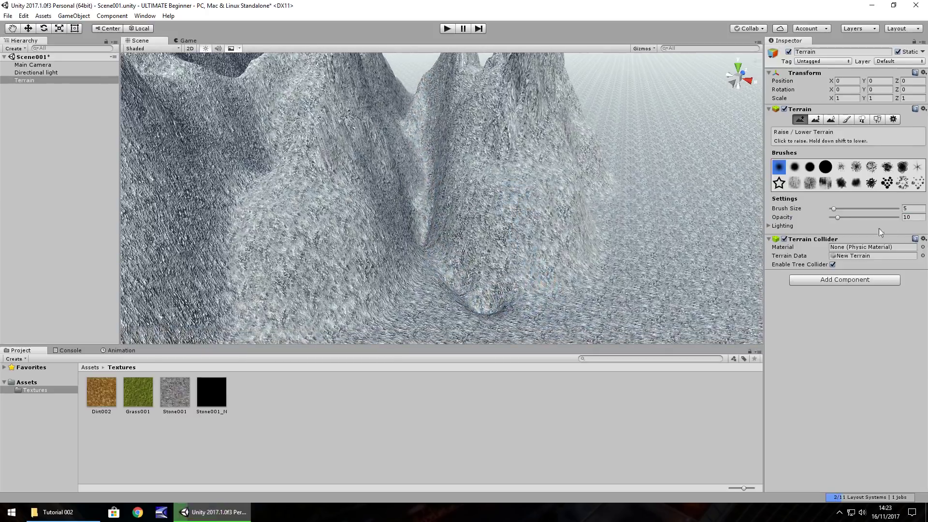
left_click_drag(837, 217, 836, 218)
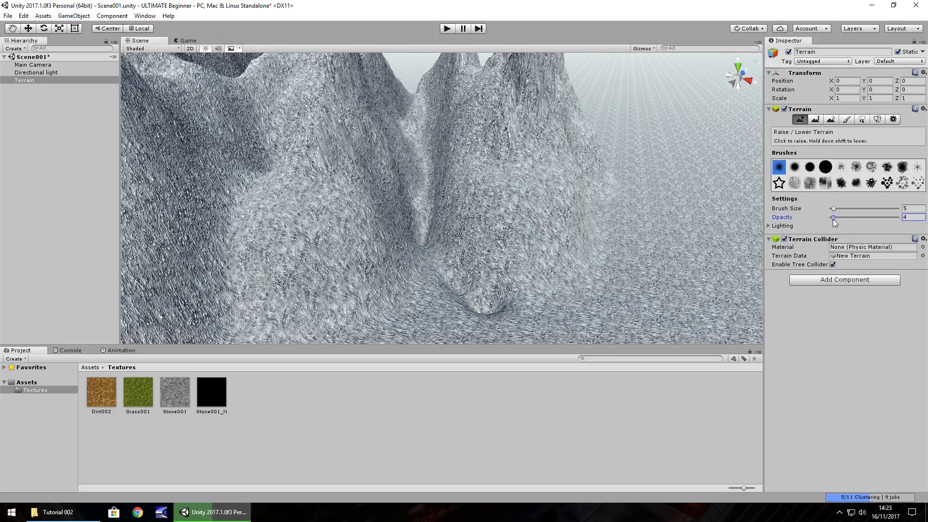
left_click(485, 307)
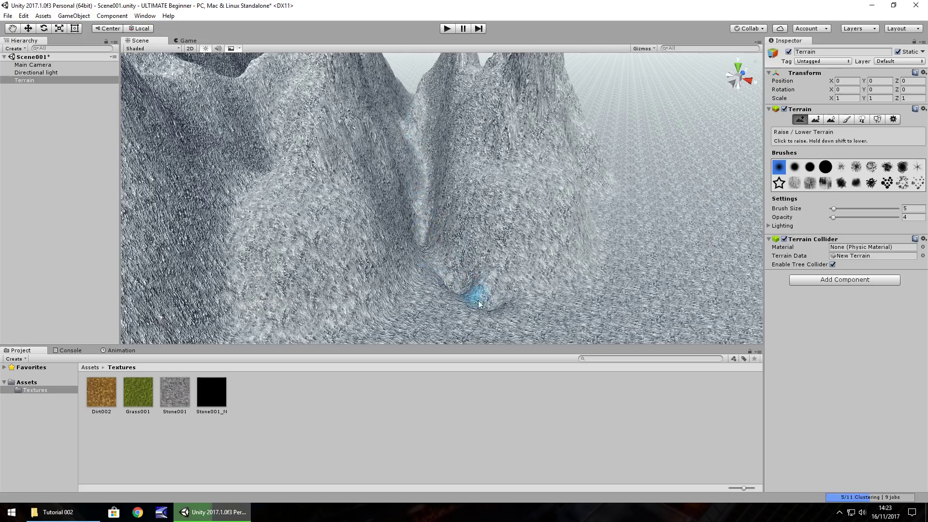
middle_click_drag(493, 268, 437, 228)
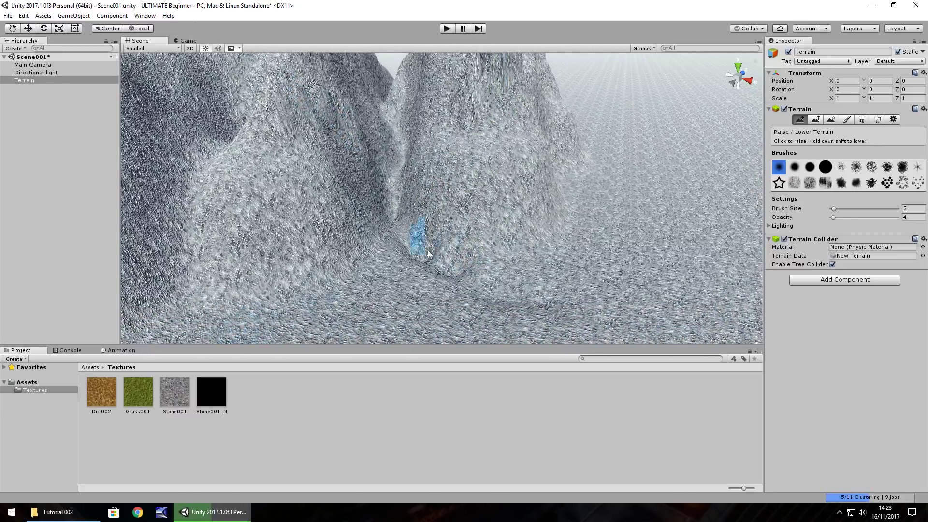
- Duplicate the Dirt002 texture and rename the copy Dirt002_N
left_click(108, 397)
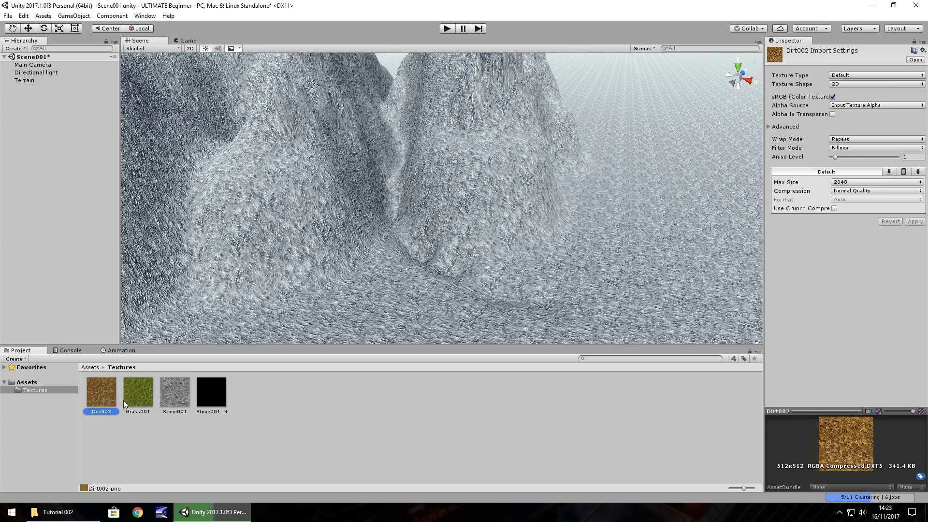
key("ctrl+d")
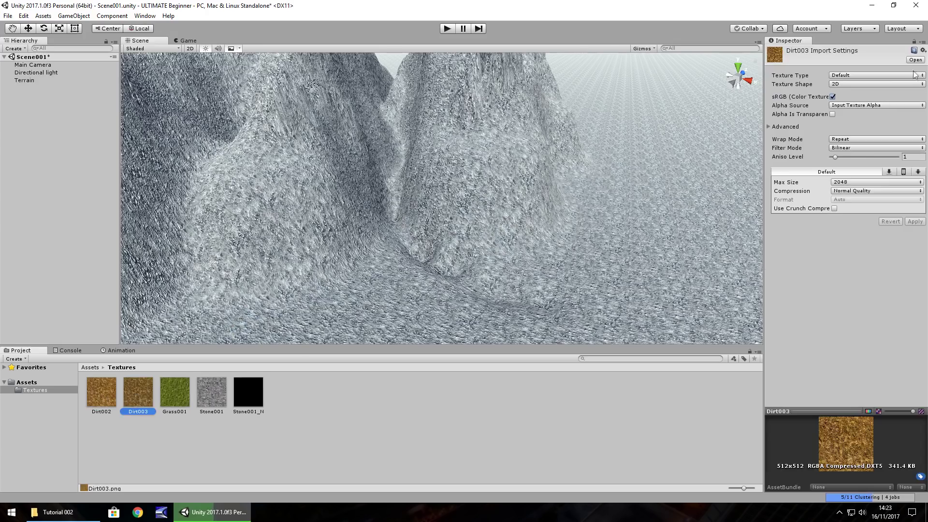
right_click(152, 390)
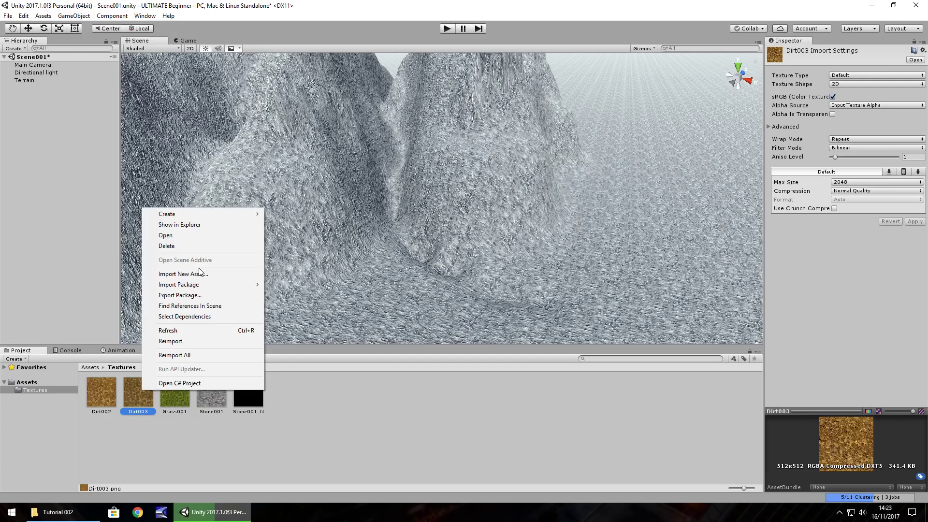
left_click(333, 4)
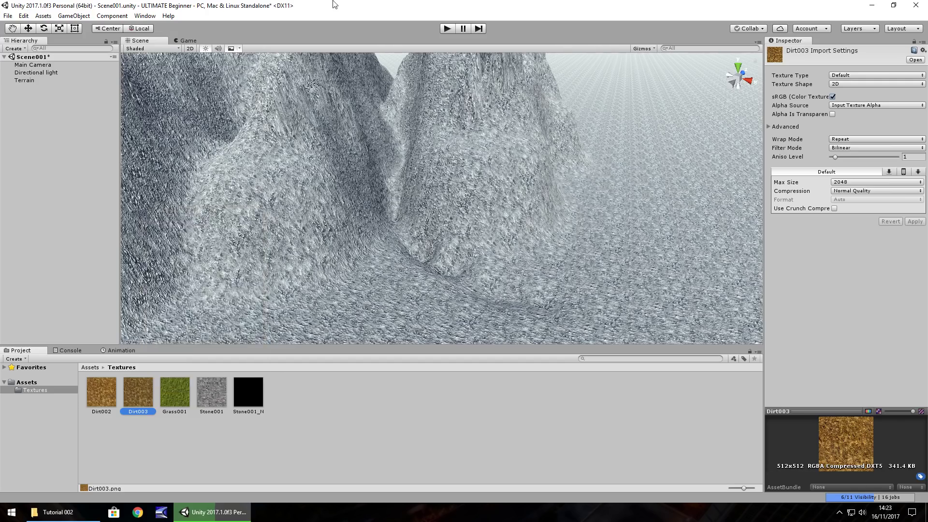
key("F2")
left_click_drag(146, 411, 154, 414)
type("2_N")
key("Return")
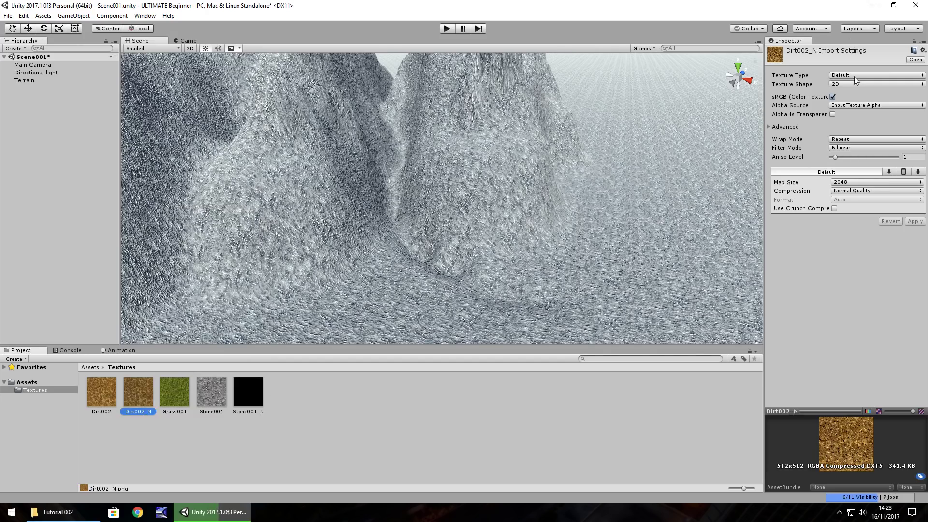
- Convert Dirt002_N to a normal map created from grayscale and apply the import settings
left_click(854, 76)
left_click(851, 96)
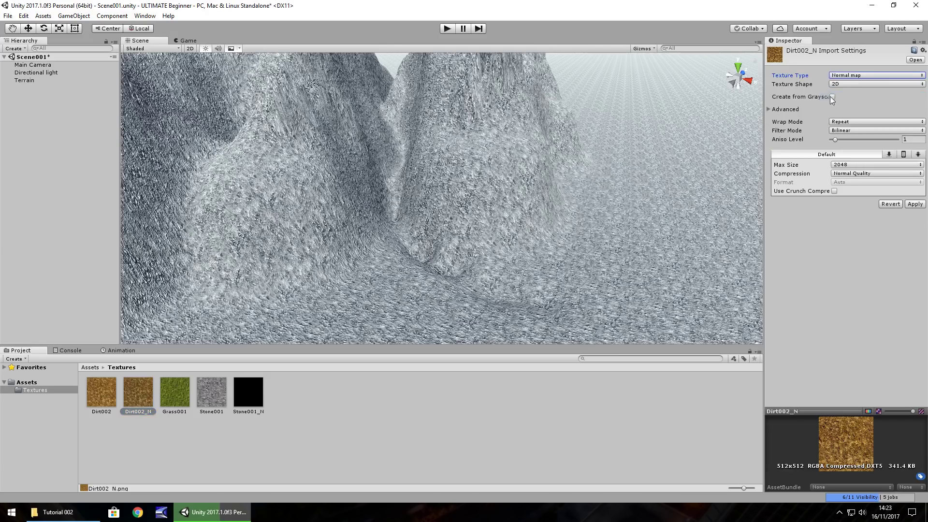
left_click(832, 96)
left_click(916, 222)
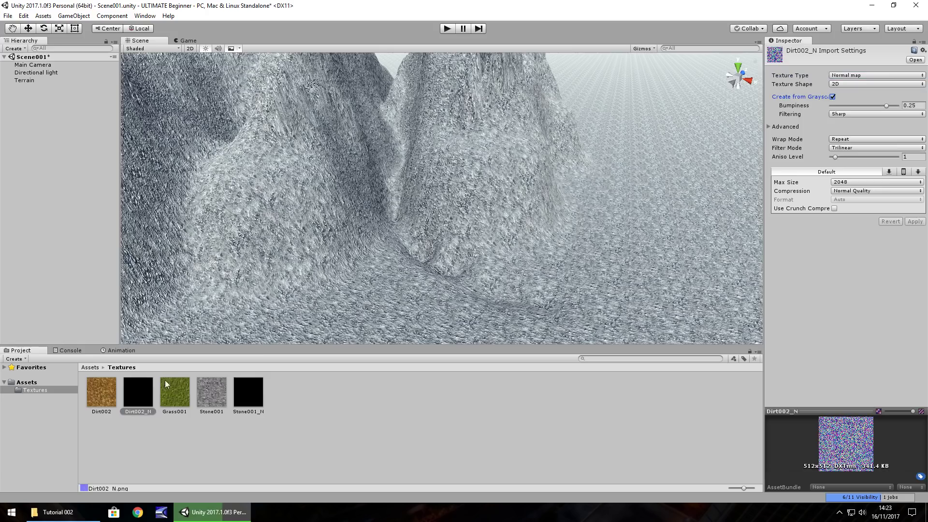
- Add a second terrain texture with Dirt002 as albedo, Dirt002_N as normal and a metallic value of 0.2
left_click(406, 293)
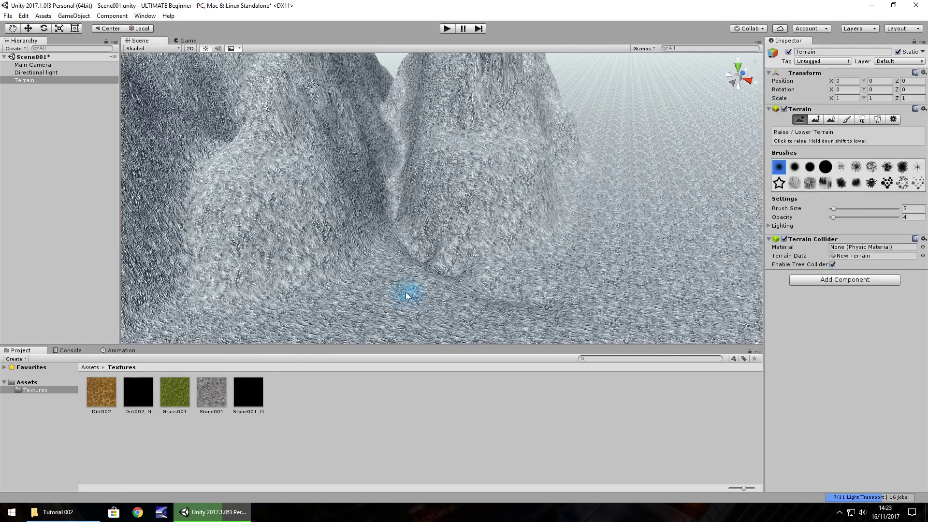
left_click(850, 119)
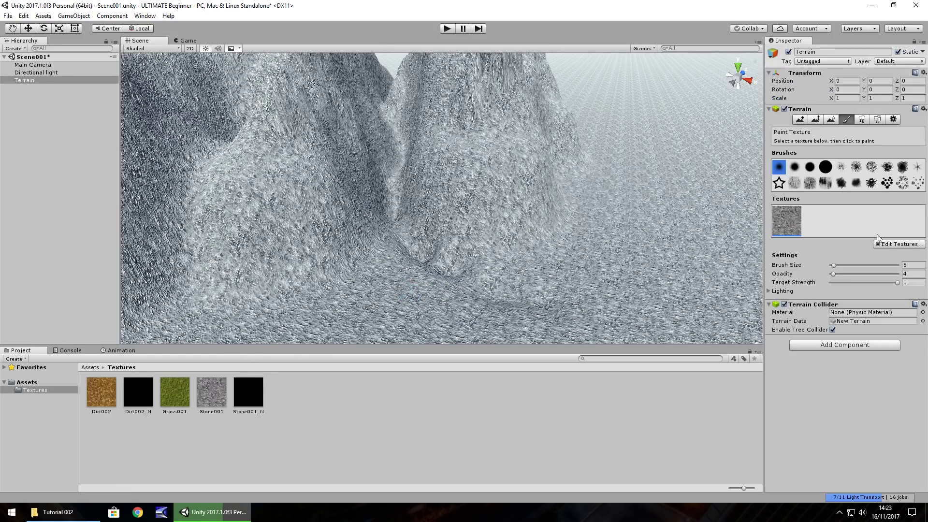
left_click(909, 245)
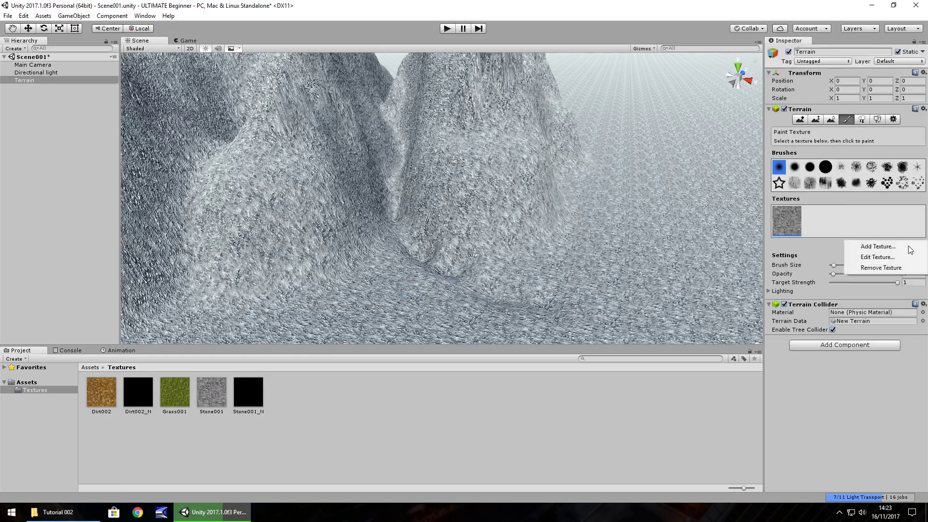
left_click(878, 247)
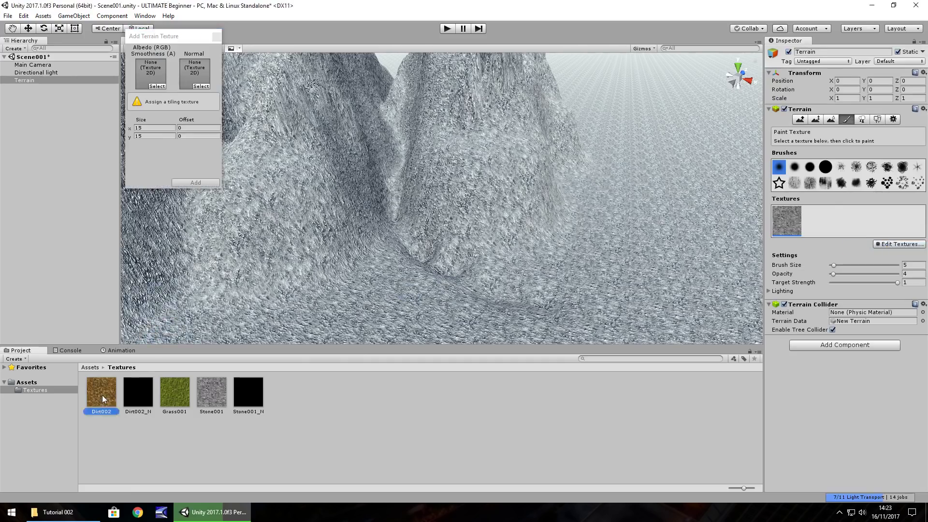
left_click_drag(103, 396, 152, 72)
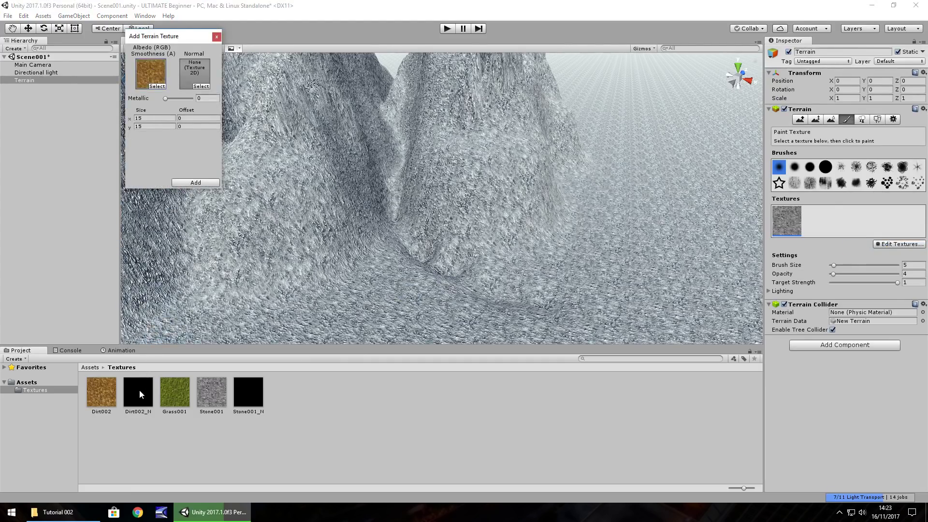
left_click_drag(141, 393, 202, 65)
left_click_drag(166, 101, 168, 98)
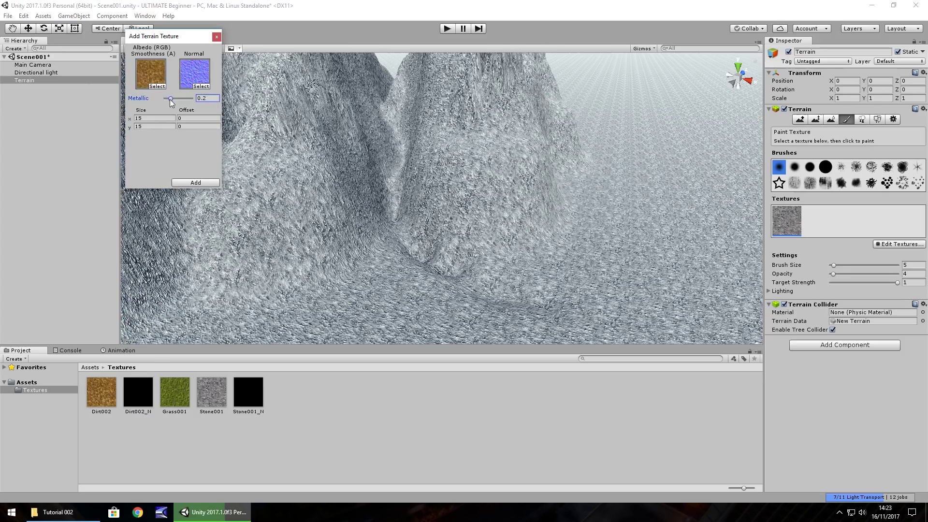
left_click(157, 117)
left_click(196, 183)
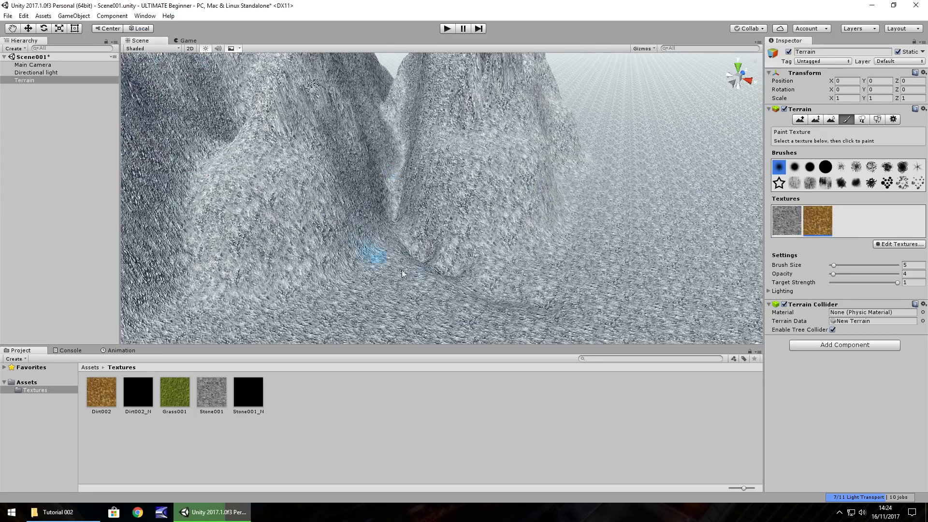
- Paint the dirt texture over the mountain's foot and the ground outside the valley, increasing the brush opacity from 4 to 100
mouse_move(430, 267)
left_mouse_down()
mouse_move(397, 220)
mouse_move(424, 273)
left_mouse_up()
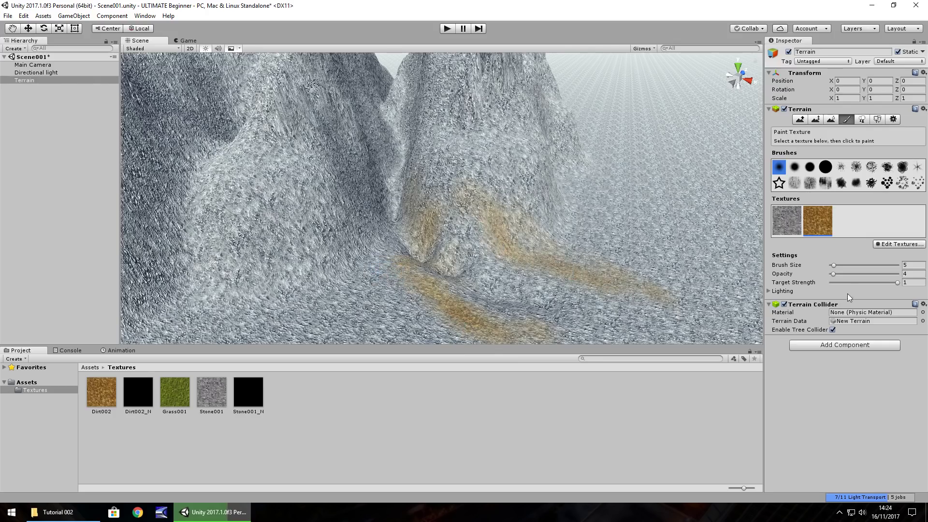
left_click_drag(835, 274, 884, 275)
mouse_move(555, 318)
left_mouse_down()
mouse_move(418, 241)
mouse_move(454, 281)
left_mouse_up()
left_click_drag(523, 318, 492, 309)
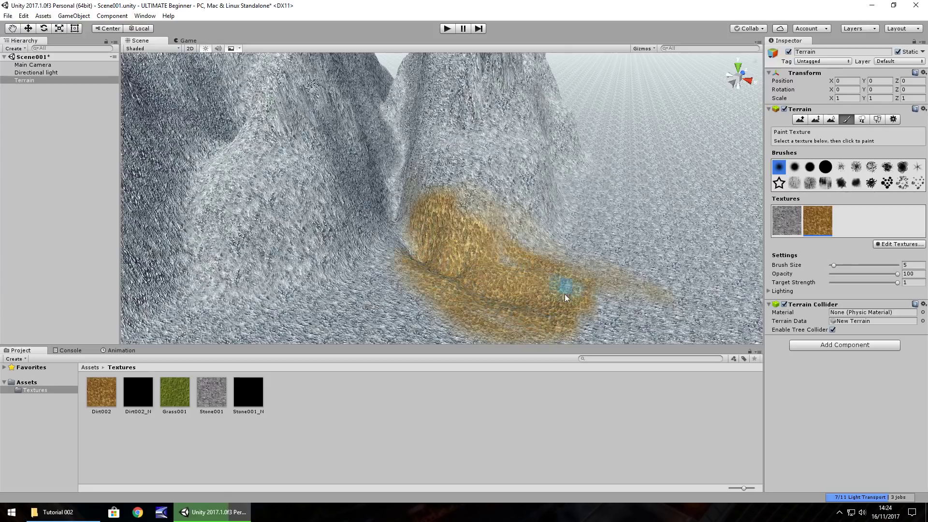
left_click_drag(445, 261, 479, 274)
mouse_move(555, 334)
left_mouse_down()
mouse_move(552, 310)
mouse_move(643, 355)
left_mouse_up()
left_click_drag(627, 321, 500, 275)
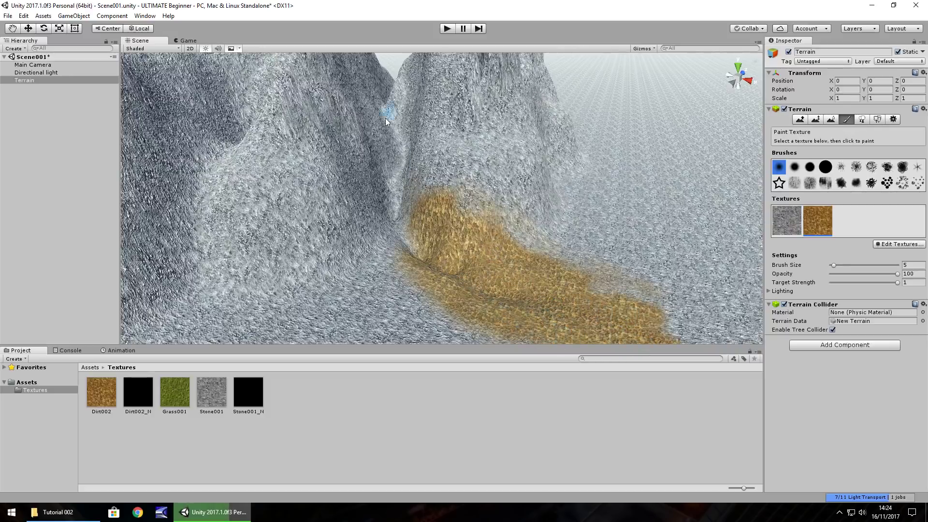
- Paint the dirt texture along the narrow gully between the peaks down to the existing dirt patch
mouse_move(385, 118)
right_mouse_down()
mouse_move(395, 134)
mouse_move(372, 117)
mouse_move(538, 309)
right_mouse_up()
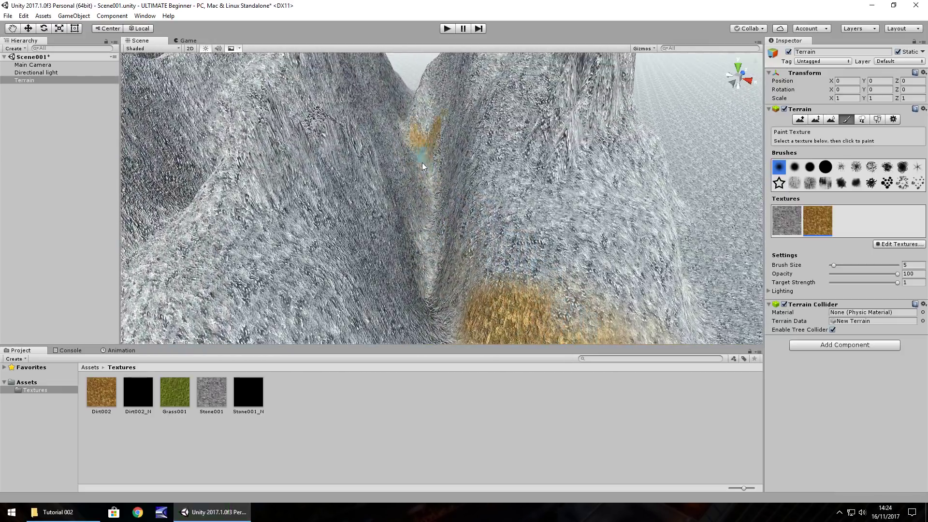
mouse_move(415, 251)
left_mouse_down()
mouse_move(445, 331)
mouse_move(438, 302)
left_mouse_up()
left_click_drag(406, 135, 407, 198)
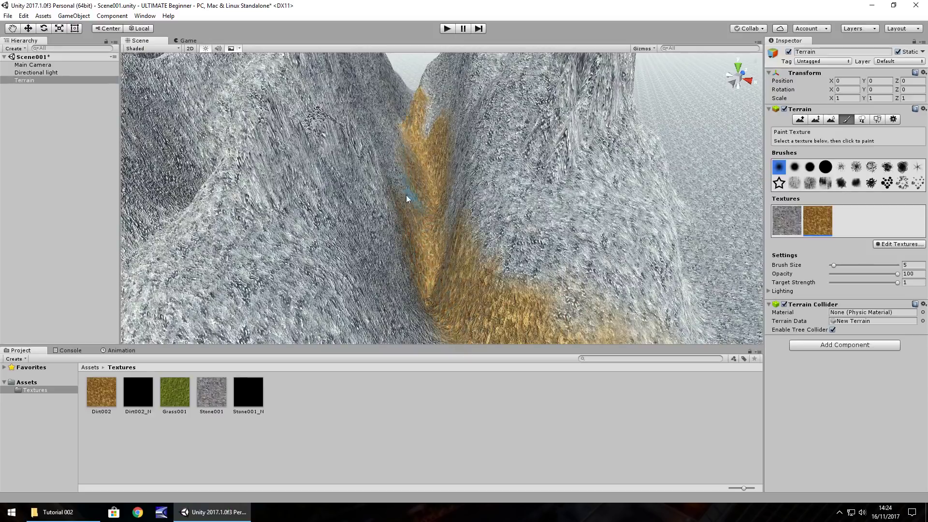
left_click_drag(424, 261, 434, 326)
right_click_drag(476, 282, 374, 268)
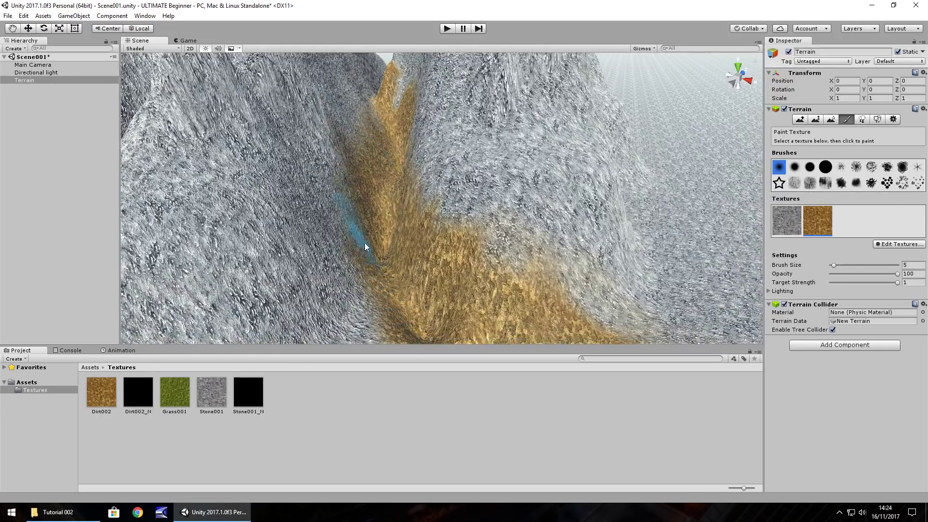
- Lower the dirt-covered gully and adjoining slope with Raise / Lower Terrain at brush size 26, reducing the opacity from 8 to 2
left_click(800, 119)
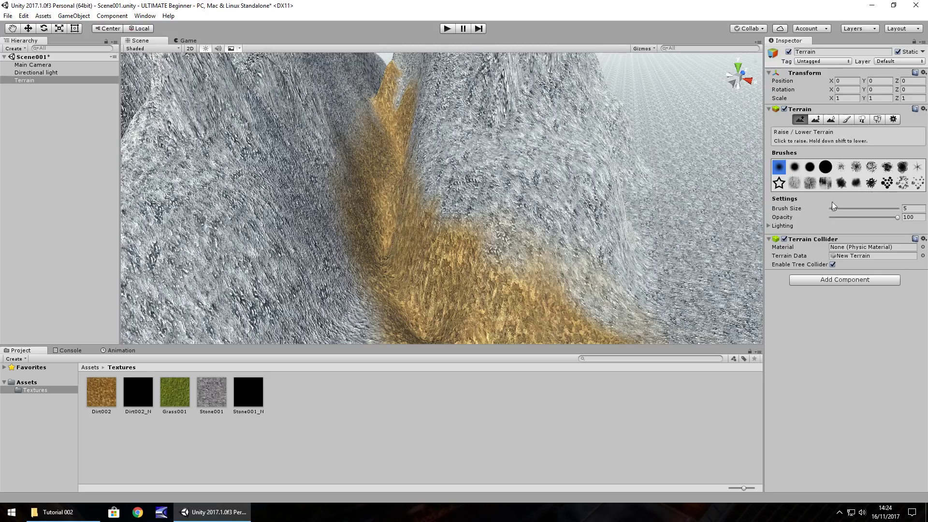
mouse_move(837, 211)
left_mouse_down()
mouse_move(854, 223)
mouse_move(836, 218)
left_mouse_up()
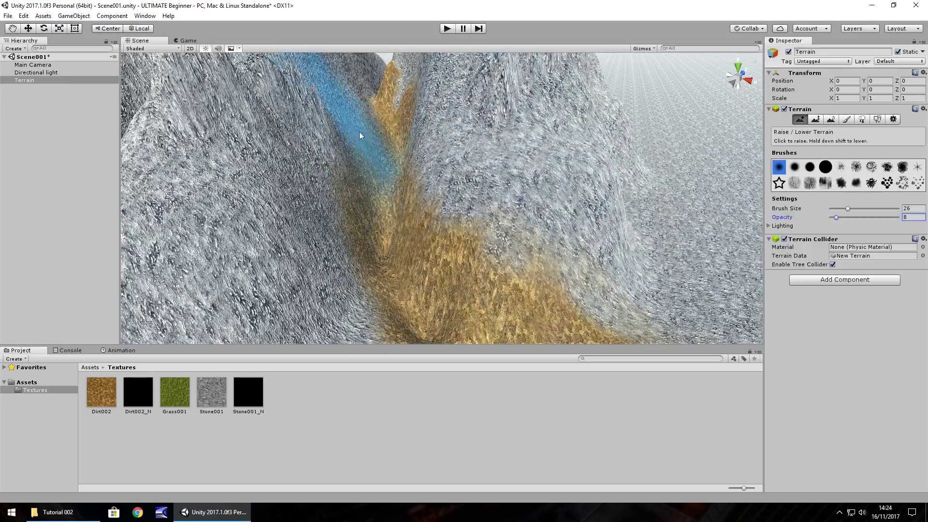
mouse_move(382, 119)
left_mouse_down()
mouse_move(365, 194)
mouse_move(372, 228)
mouse_move(408, 269)
mouse_move(459, 272)
mouse_move(396, 233)
mouse_move(498, 150)
left_mouse_up()
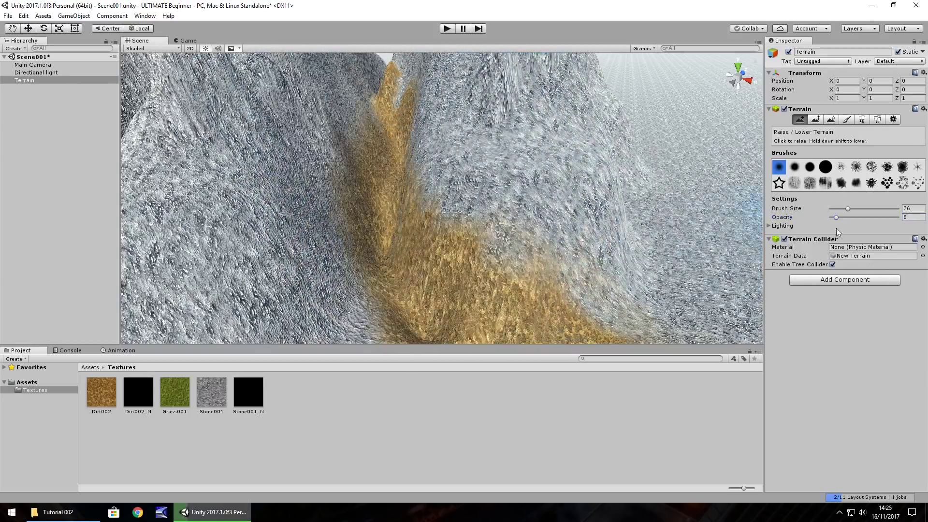
left_click_drag(839, 219, 833, 220)
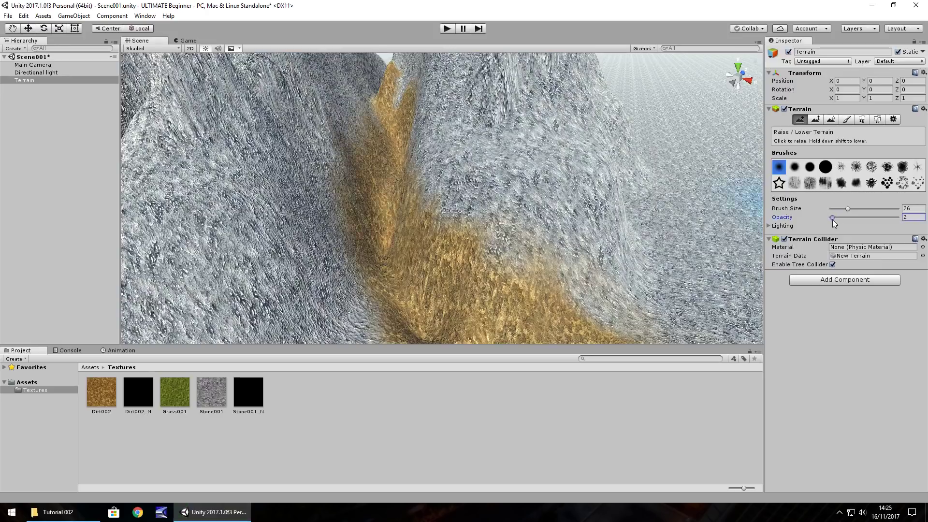
mouse_move(387, 97)
left_mouse_down()
mouse_move(366, 200)
mouse_move(407, 198)
mouse_move(405, 231)
mouse_move(422, 235)
mouse_move(520, 225)
left_mouse_up()
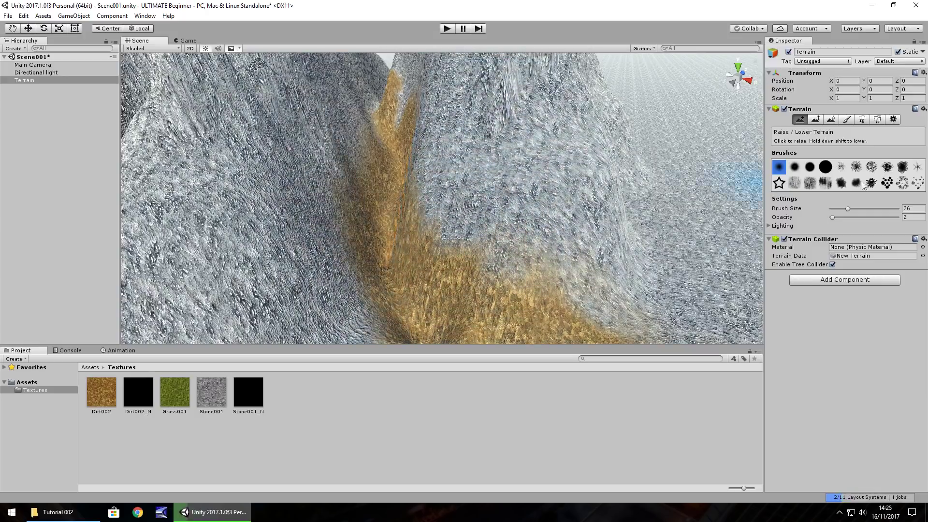
- Set the brush size to 10 and reshape the dirt-covered slope and ground at the foot of the gully
left_click_drag(847, 209, 837, 208)
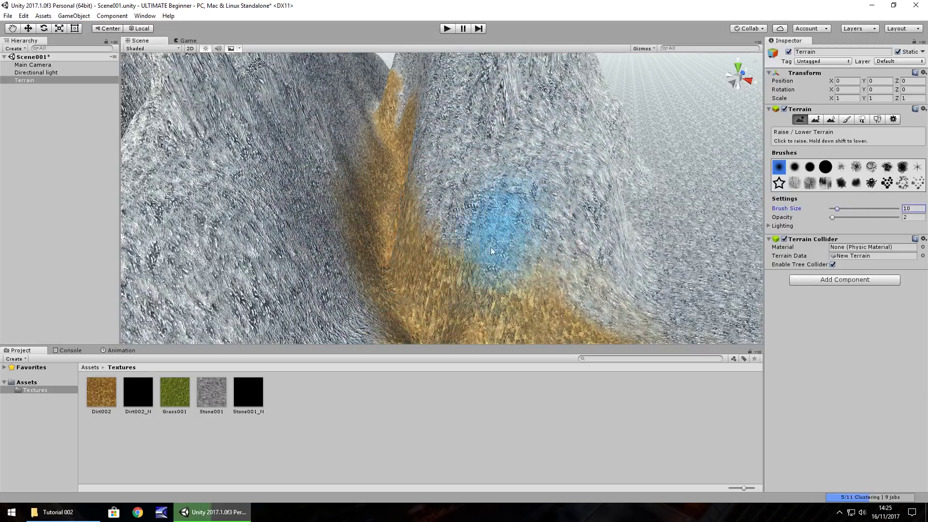
mouse_move(491, 248)
left_mouse_down()
mouse_move(431, 239)
mouse_move(439, 240)
mouse_move(420, 163)
mouse_move(420, 192)
mouse_move(443, 245)
mouse_move(493, 273)
mouse_move(430, 213)
mouse_move(415, 172)
mouse_move(432, 128)
mouse_move(415, 88)
mouse_move(430, 105)
mouse_move(453, 142)
mouse_move(364, 141)
mouse_move(367, 102)
mouse_move(314, 162)
mouse_move(300, 203)
mouse_move(305, 296)
mouse_move(307, 234)
mouse_move(367, 111)
mouse_move(317, 166)
mouse_move(342, 121)
mouse_move(361, 111)
mouse_move(323, 144)
mouse_move(292, 204)
mouse_move(280, 268)
mouse_move(301, 315)
mouse_move(433, 272)
left_mouse_up()
right_click_drag(434, 272, 296, 440)
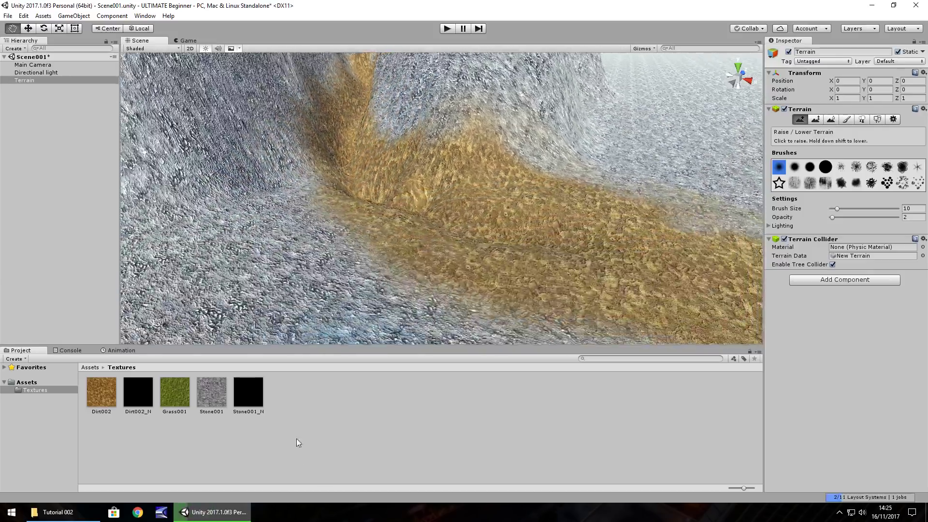
mouse_move(330, 228)
left_mouse_down()
mouse_move(326, 162)
mouse_move(347, 135)
mouse_move(347, 174)
mouse_move(341, 162)
mouse_move(389, 222)
mouse_move(414, 222)
left_mouse_up()
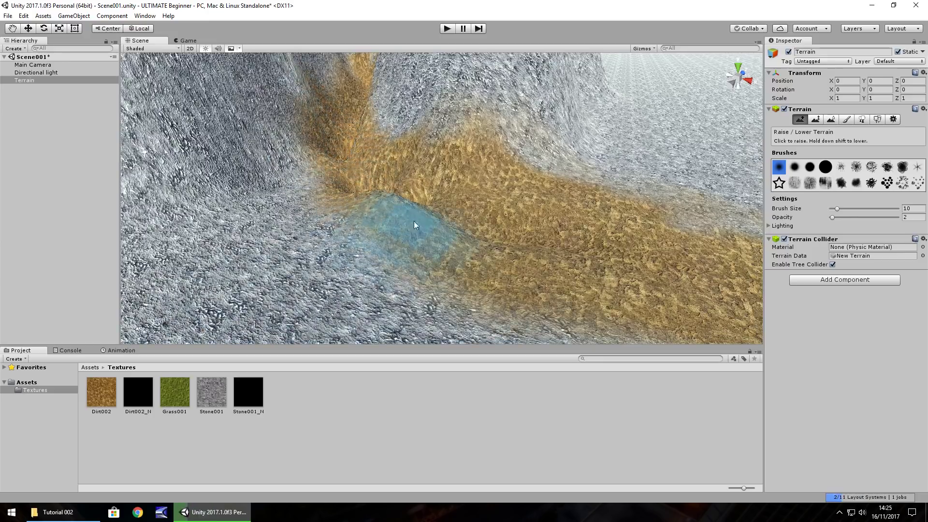
- Smooth the dirt-covered gully between the peaks with Smooth Height at brush size 10 and opacity 2
left_click(816, 119)
left_click(831, 119)
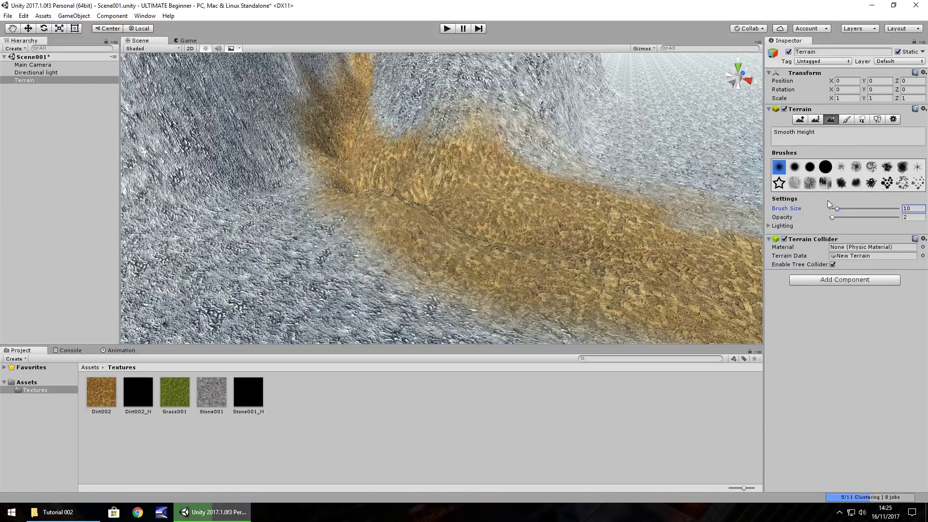
right_click_drag(364, 171, 449, 245)
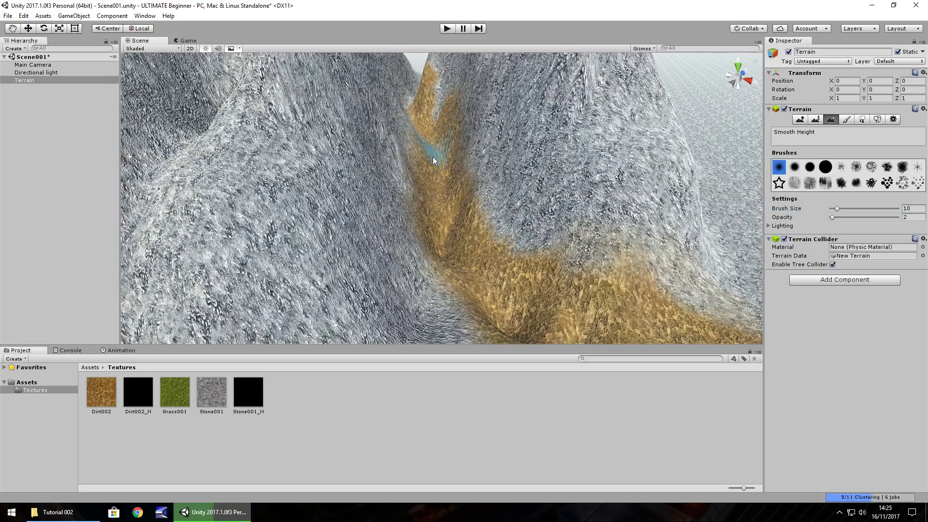
mouse_move(445, 254)
left_mouse_down()
mouse_move(527, 314)
mouse_move(498, 295)
mouse_move(425, 193)
mouse_move(417, 129)
left_mouse_up()
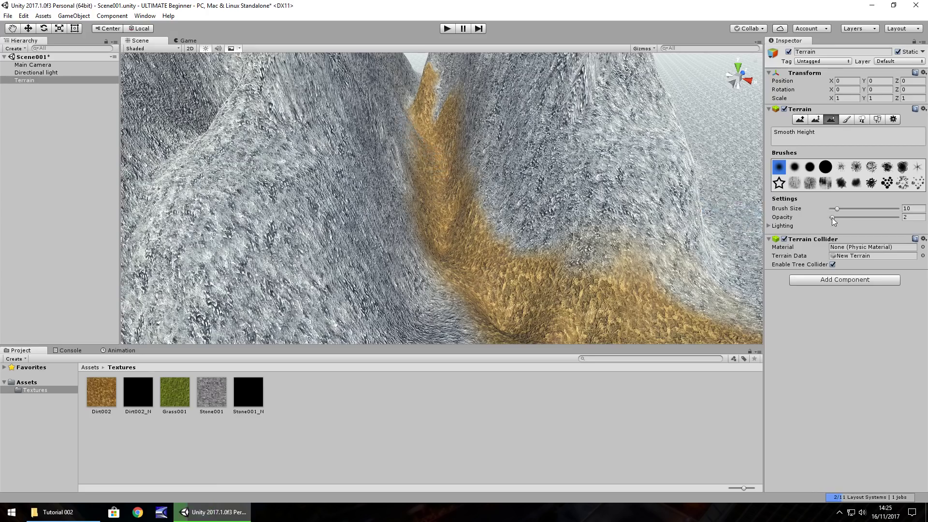
- Raise the Smooth Height opacity to 19 and smooth the gully and the dirt slope at its foot
left_click_drag(832, 217, 844, 219)
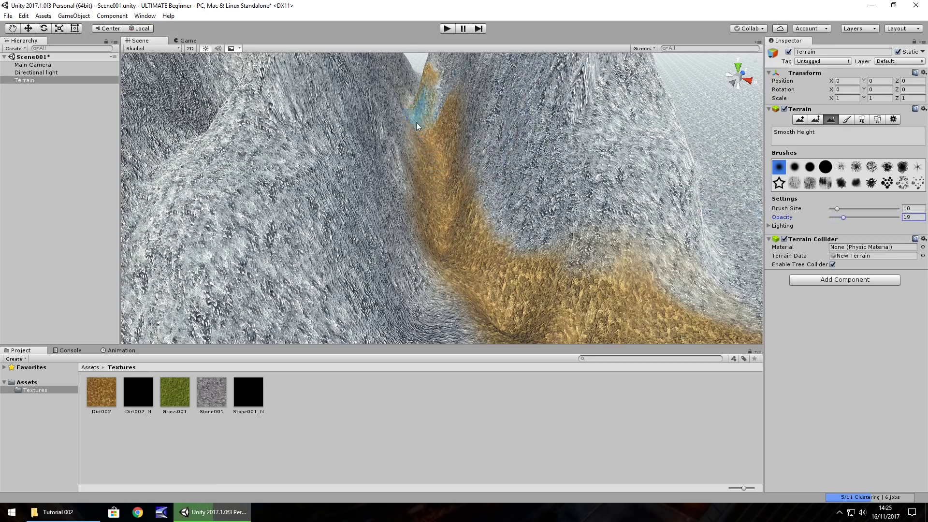
left_click_drag(416, 123, 429, 153)
mouse_move(431, 198)
left_mouse_down()
mouse_move(445, 241)
mouse_move(475, 281)
mouse_move(563, 327)
mouse_move(466, 232)
mouse_move(410, 113)
mouse_move(424, 193)
mouse_move(438, 156)
mouse_move(437, 210)
mouse_move(457, 253)
mouse_move(485, 278)
mouse_move(622, 345)
mouse_move(599, 308)
mouse_move(491, 270)
mouse_move(412, 121)
left_mouse_up()
mouse_move(414, 157)
left_mouse_down()
mouse_move(424, 219)
mouse_move(455, 258)
mouse_move(521, 307)
mouse_move(549, 269)
left_mouse_up()
mouse_move(550, 269)
middle_mouse_down()
mouse_move(329, 95)
mouse_move(411, 154)
middle_mouse_up()
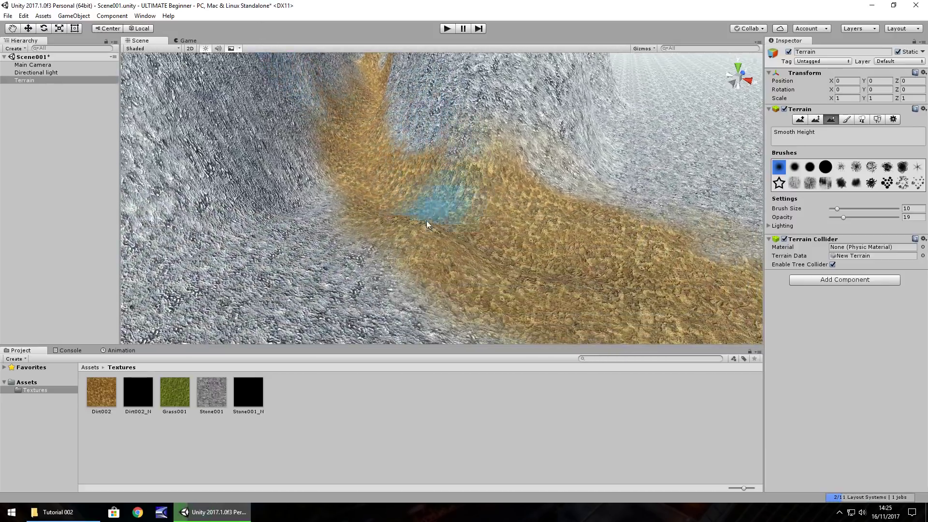
mouse_move(427, 225)
left_mouse_down()
mouse_move(559, 302)
mouse_move(435, 242)
mouse_move(364, 91)
mouse_move(356, 141)
mouse_move(414, 83)
mouse_move(601, 327)
mouse_move(557, 209)
mouse_move(340, 166)
mouse_move(386, 188)
mouse_move(467, 191)
mouse_move(366, 145)
mouse_move(248, 132)
left_mouse_up()
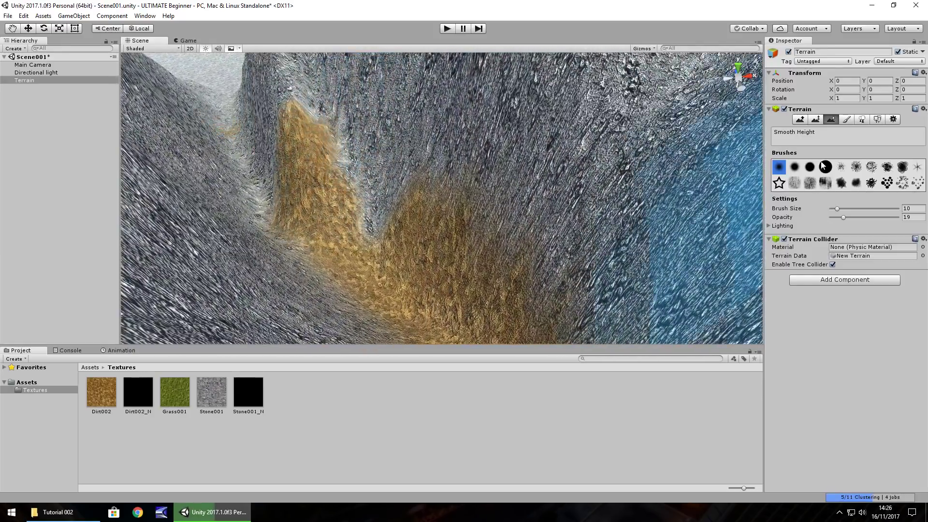
- Paint the stone texture over the stray dirt on the gully's steep wall at brush size 1 and opacity 100
left_click(847, 119)
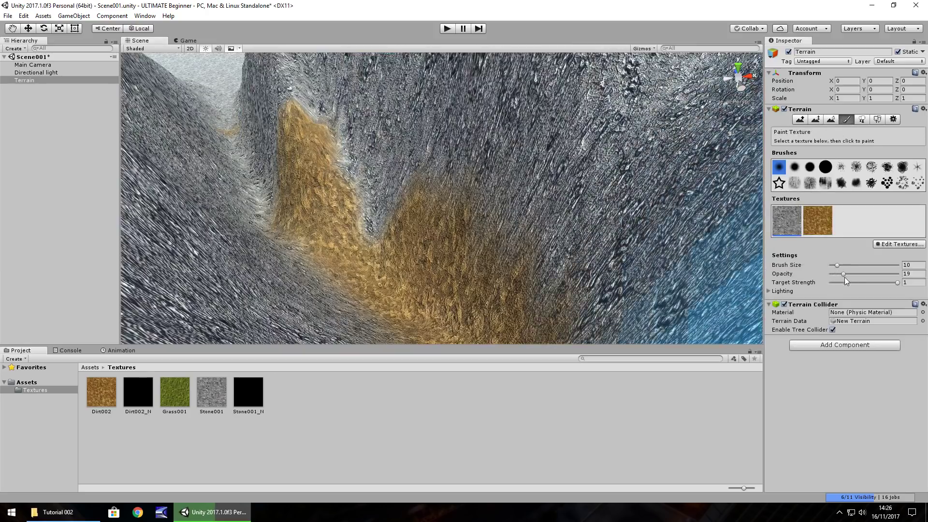
mouse_move(837, 267)
left_mouse_down()
mouse_move(824, 268)
mouse_move(900, 274)
left_mouse_up()
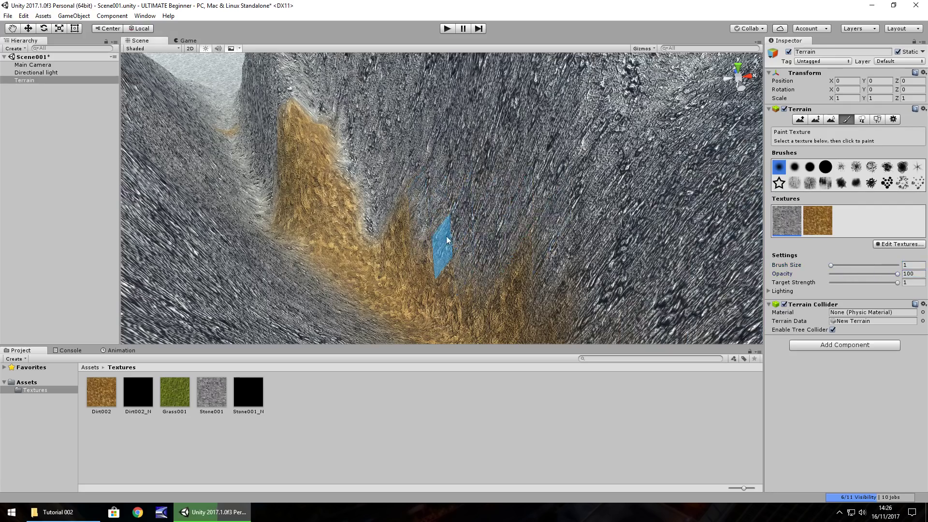
mouse_move(412, 223)
left_mouse_down()
mouse_move(307, 151)
mouse_move(300, 125)
mouse_move(327, 139)
mouse_move(286, 123)
mouse_move(295, 109)
mouse_move(280, 161)
mouse_move(340, 171)
mouse_move(482, 266)
left_mouse_up()
mouse_move(556, 271)
left_mouse_down("alt")
mouse_move(445, 251)
mouse_move(307, 134)
mouse_move(370, 197)
mouse_move(367, 180)
mouse_move(415, 155)
mouse_move(530, 196)
mouse_move(404, 162)
mouse_move(297, 146)
mouse_move(283, 154)
mouse_move(351, 169)
mouse_move(389, 145)
mouse_move(435, 149)
mouse_move(498, 206)
mouse_move(435, 212)
mouse_move(485, 212)
left_mouse_up("alt")
right_click_drag(388, 228, 437, 200)
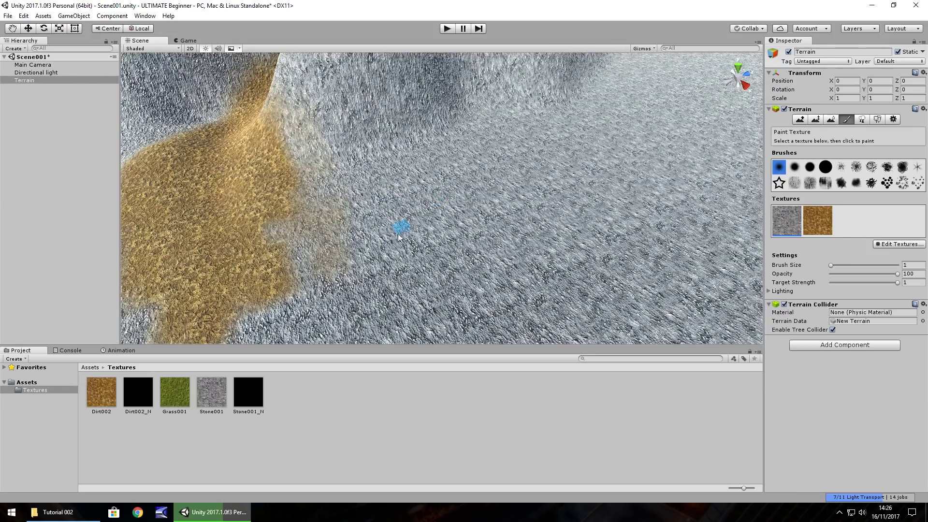
- Duplicate the Grass001 texture and name the copy Grass001_N
left_click(182, 398)
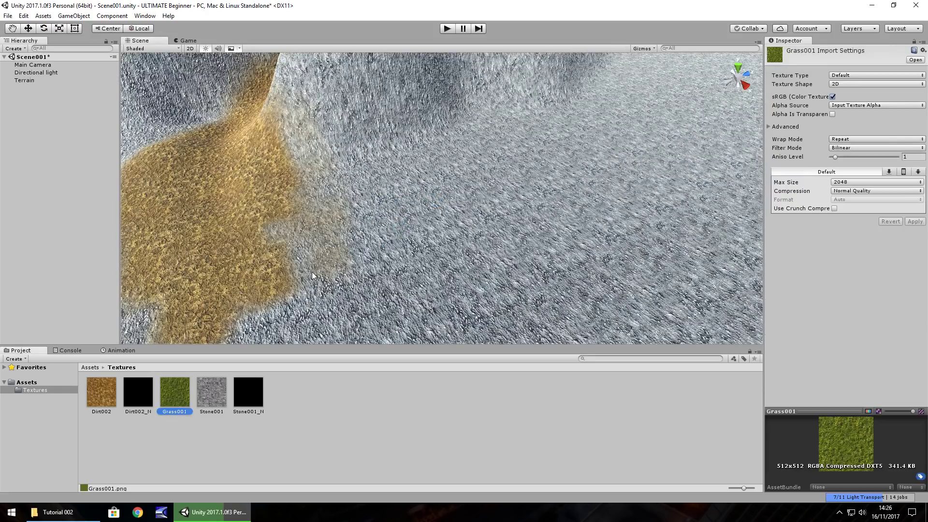
left_click(401, 248)
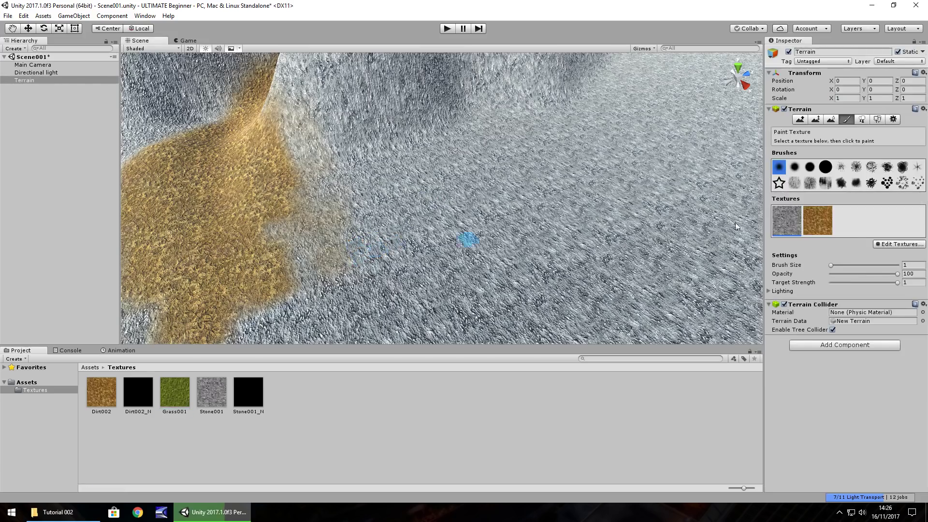
left_click(184, 395)
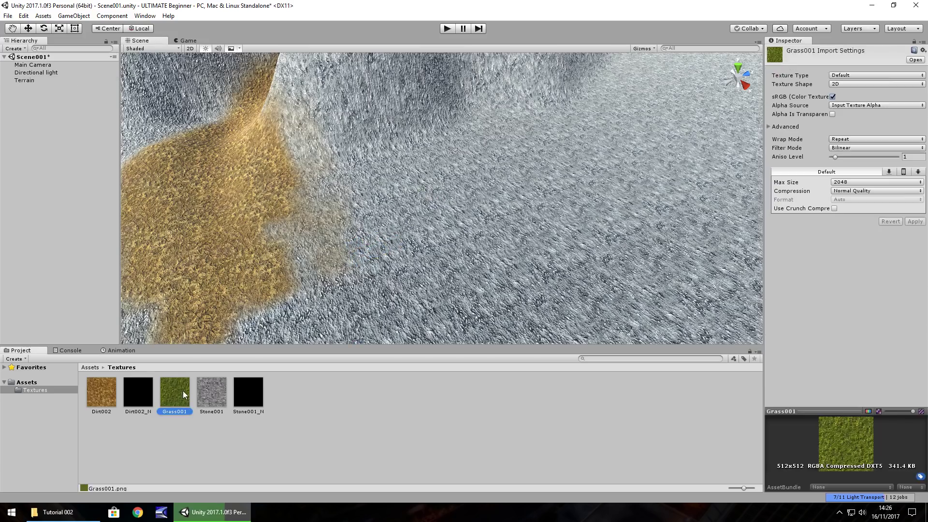
key("ctrl+d")
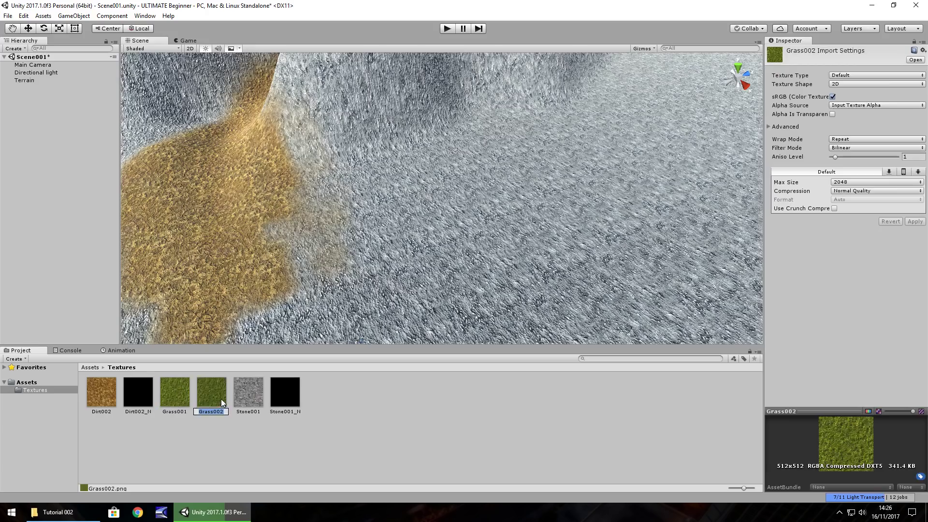
left_click_drag(221, 412, 226, 413)
type("1_N")
key("Return")
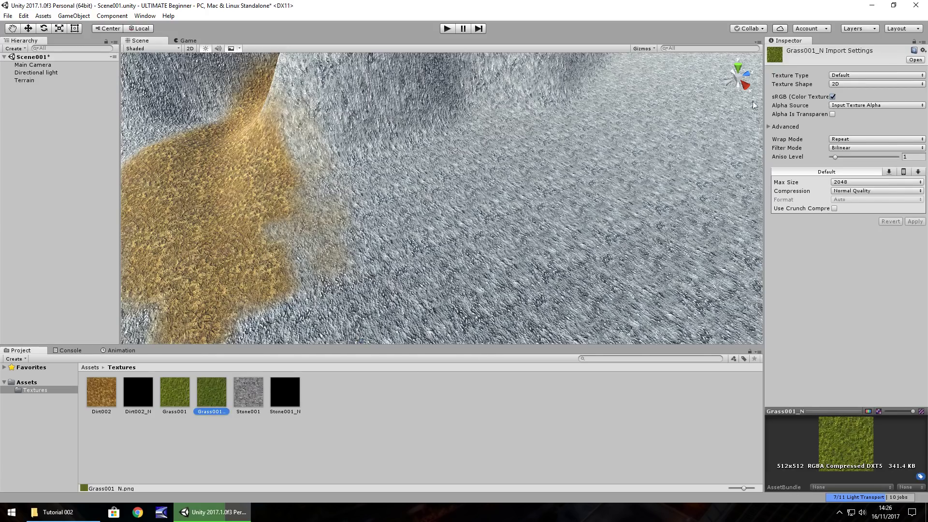
- Set Grass001_N's texture type to Normal map, enable Create from Grayscale and apply the import settings
left_click(865, 77)
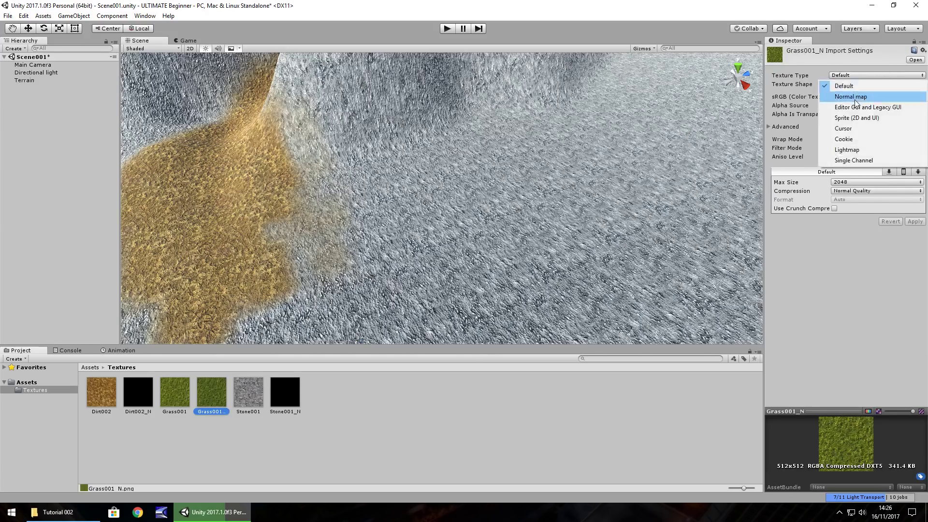
left_click(836, 97)
left_click(833, 97)
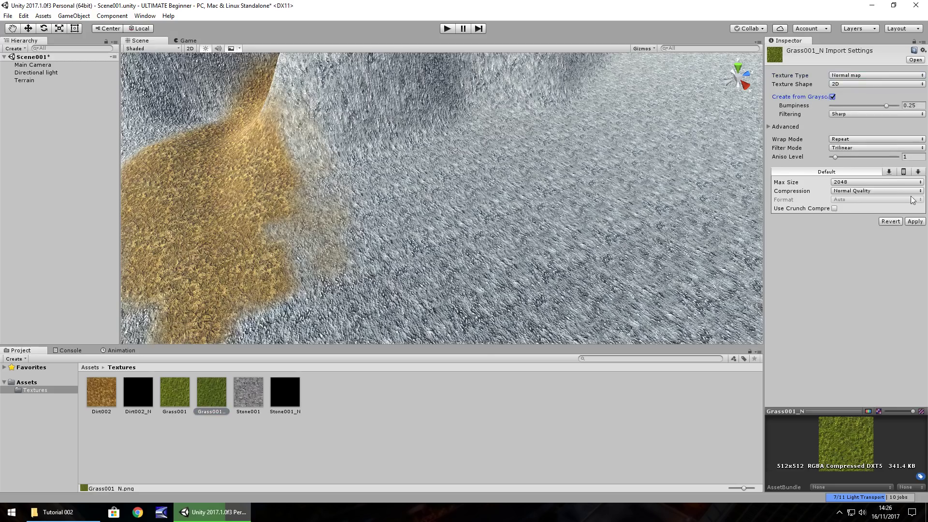
left_click(915, 221)
- Add a terrain texture with Grass001 as albedo, Grass001_N as normal map and metallic 0.19
left_click(442, 252)
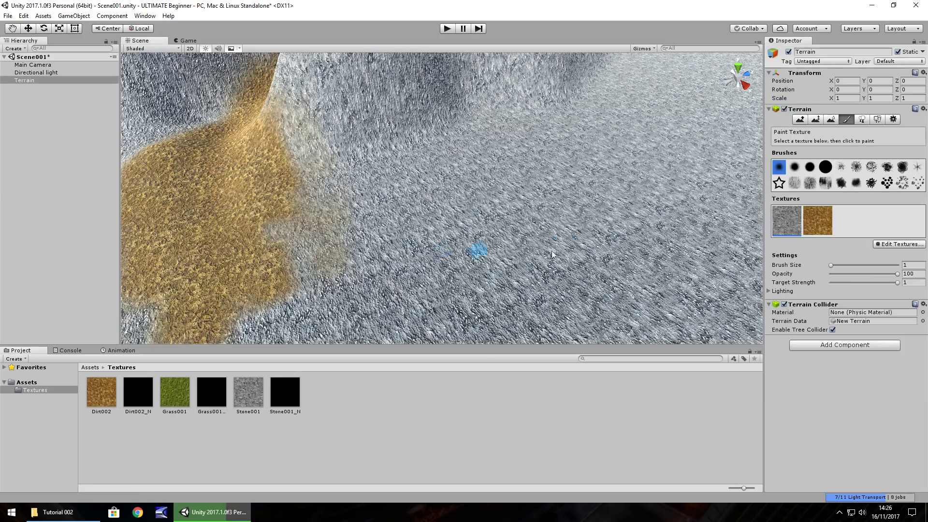
left_click(892, 245)
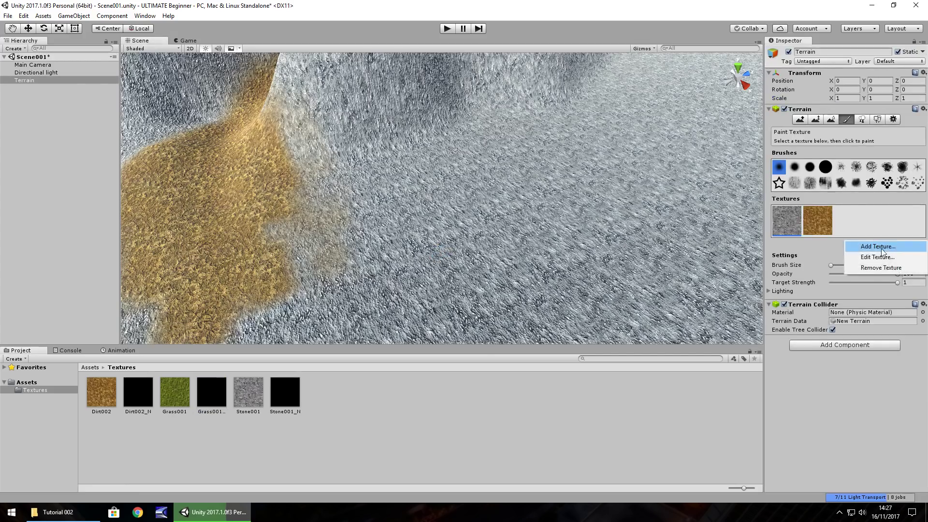
left_click(884, 246)
left_click_drag(167, 397, 150, 73)
left_click_drag(222, 398, 172, 103)
left_click(157, 119)
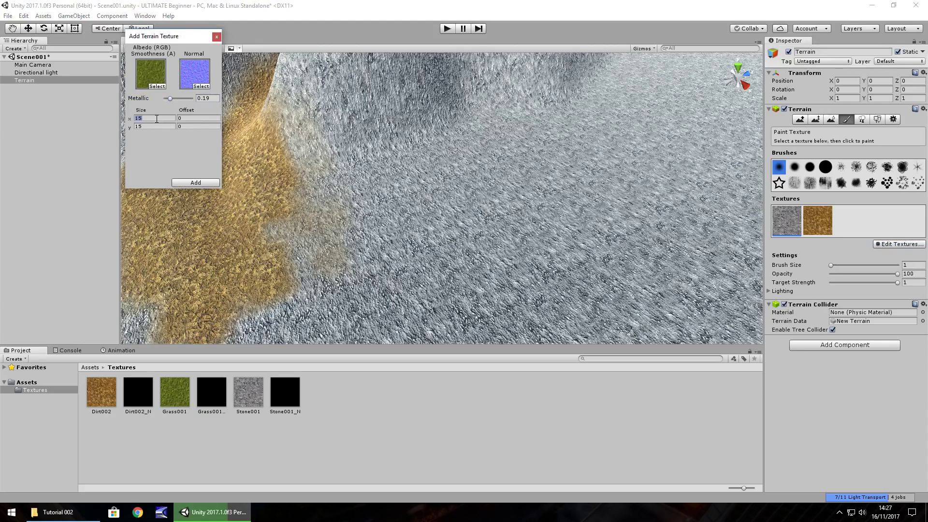
left_click(194, 183)
- Paint the grass texture over the flat ground beside the dirt path with the second round brush at size 13
left_click(844, 222)
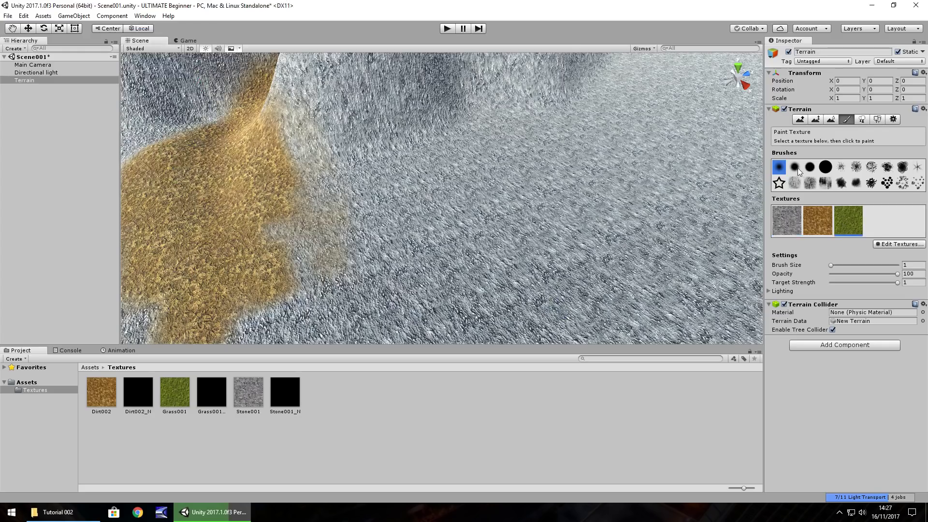
left_click(791, 169)
mouse_move(831, 265)
left_mouse_down()
mouse_move(873, 270)
mouse_move(841, 273)
left_mouse_up()
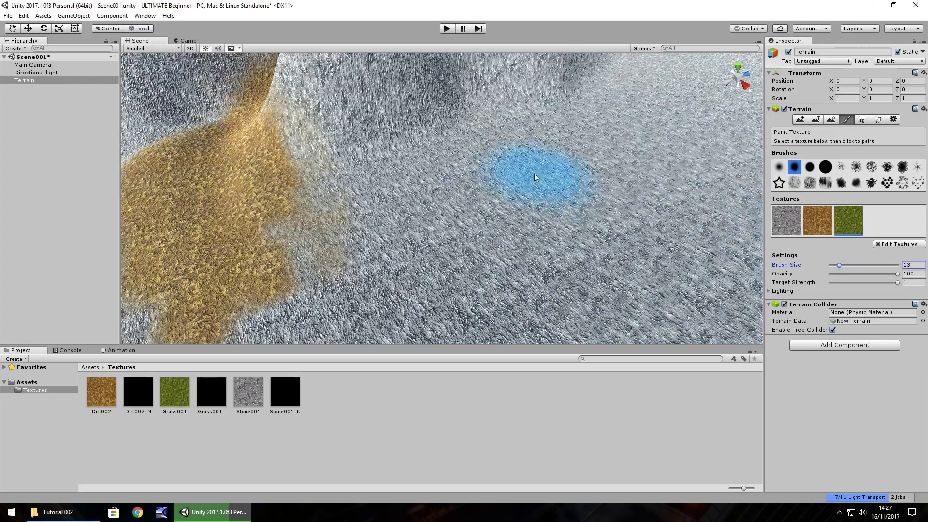
mouse_move(500, 133)
left_mouse_down()
mouse_move(455, 176)
mouse_move(377, 209)
mouse_move(342, 209)
mouse_move(327, 245)
mouse_move(336, 241)
mouse_move(319, 237)
mouse_move(321, 254)
mouse_move(373, 272)
mouse_move(481, 232)
mouse_move(594, 135)
mouse_move(630, 124)
mouse_move(652, 120)
mouse_move(672, 147)
mouse_move(496, 318)
mouse_move(466, 331)
mouse_move(384, 300)
left_mouse_up()
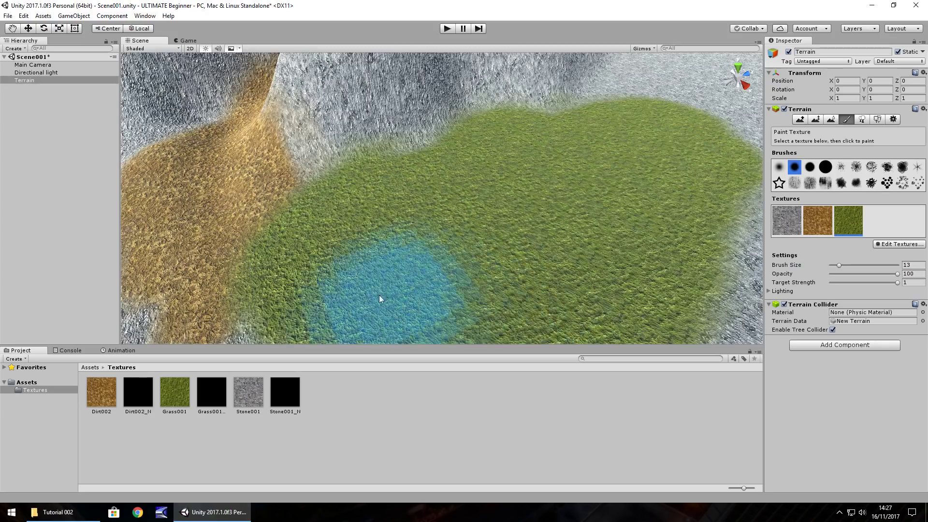
- Choose the dirt texture with the softest round brush at size 6 and opacity 7
left_click(817, 225)
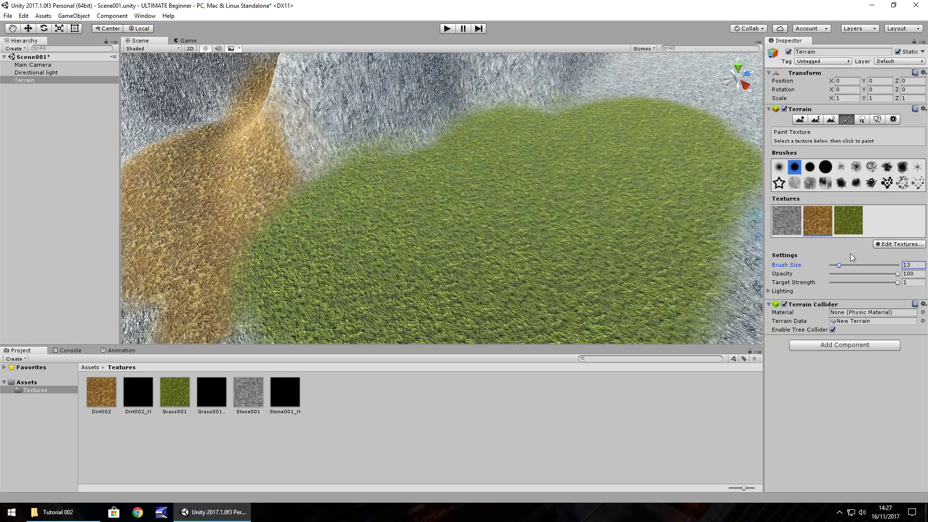
left_click(898, 274)
left_click(779, 167)
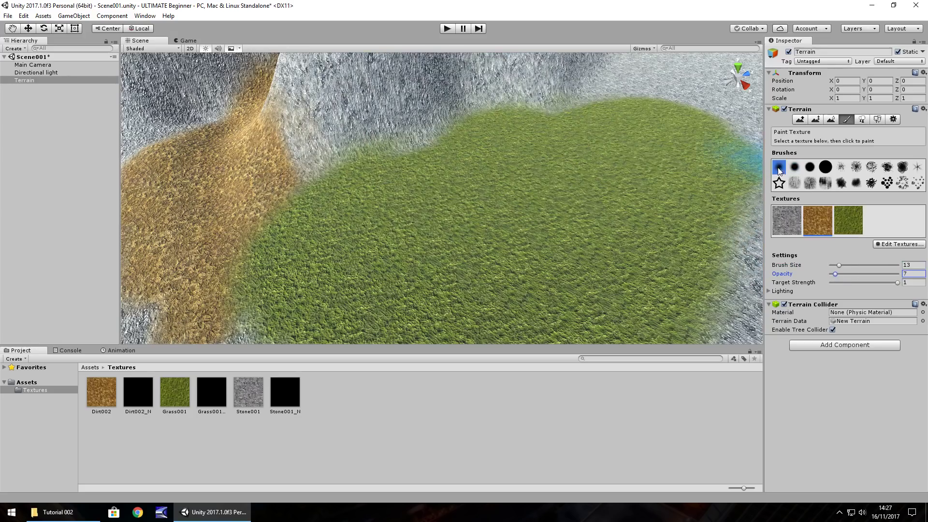
left_click_drag(838, 264, 834, 266)
- Try to paint dirt along the grass edge at the mountain's foot, and undo the stroke
left_click(531, 102)
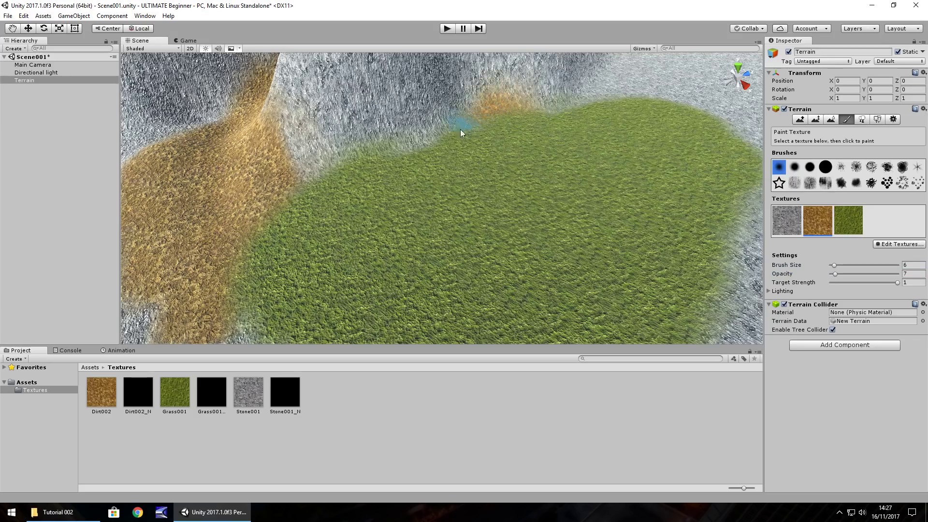
left_click_drag(461, 129, 327, 178)
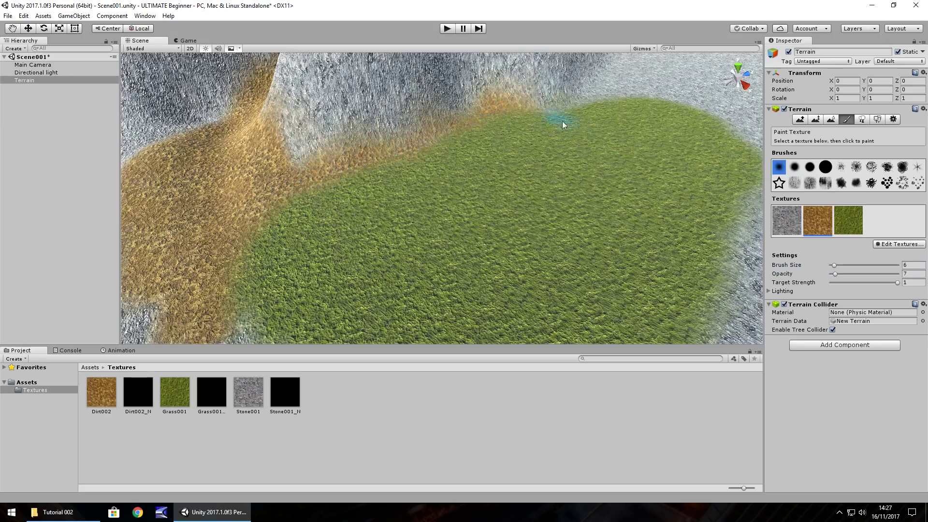
key("ctrl+z")
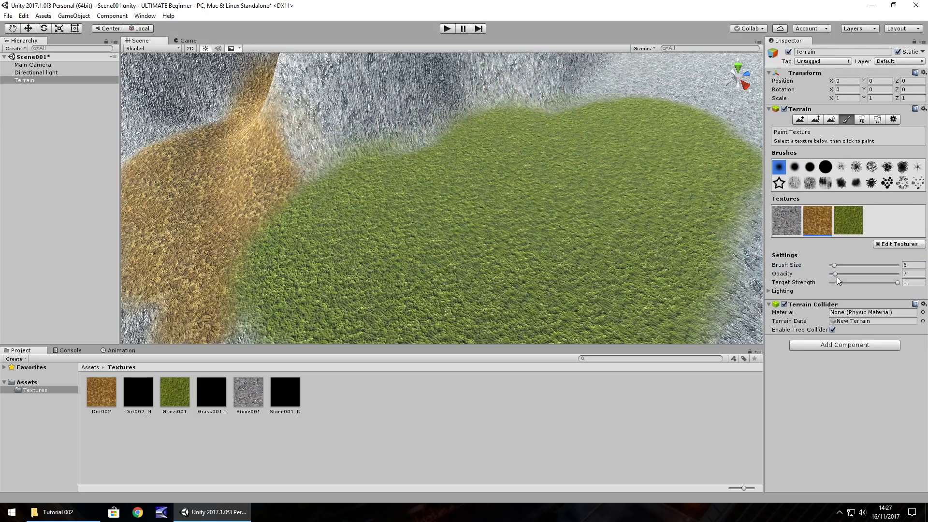
- Lower the opacity to 2 and paint faint dirt along the grass edge and in the middle of the grass
left_click_drag(835, 274, 831, 275)
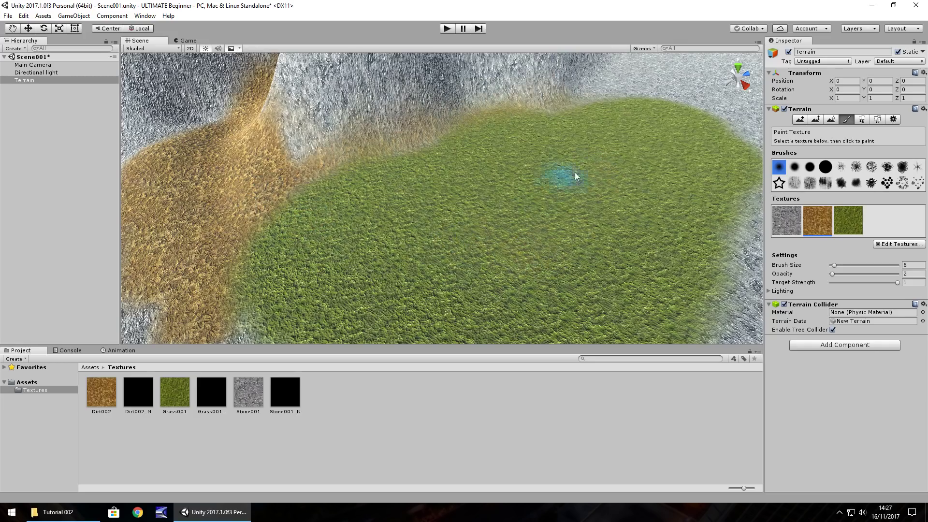
mouse_move(573, 174)
left_mouse_down()
mouse_move(586, 198)
mouse_move(556, 234)
mouse_move(612, 169)
mouse_move(527, 264)
mouse_move(452, 271)
mouse_move(582, 200)
mouse_move(560, 238)
left_mouse_up()
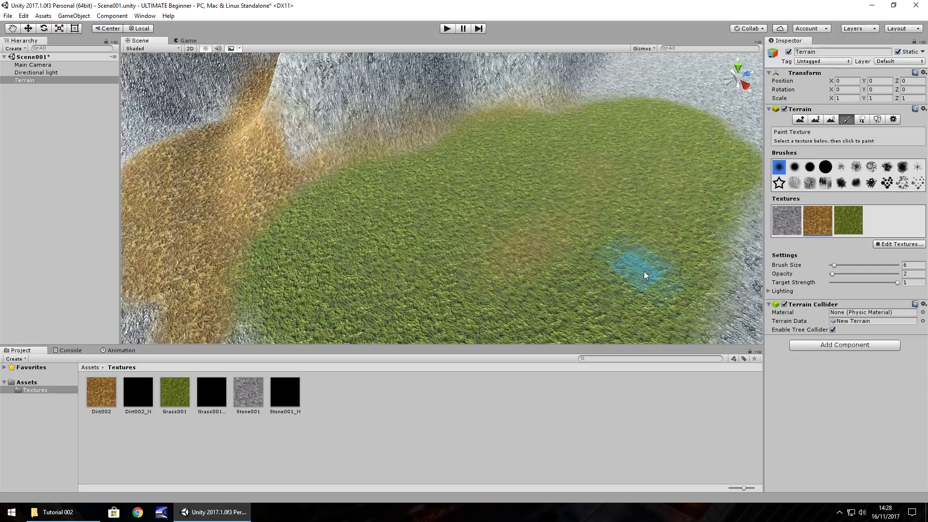
- Create a 3D cube and move it above the grass beside the dirt path, to X 406.7 and Y 113.8
middle_click_drag(294, 234, 451, 245)
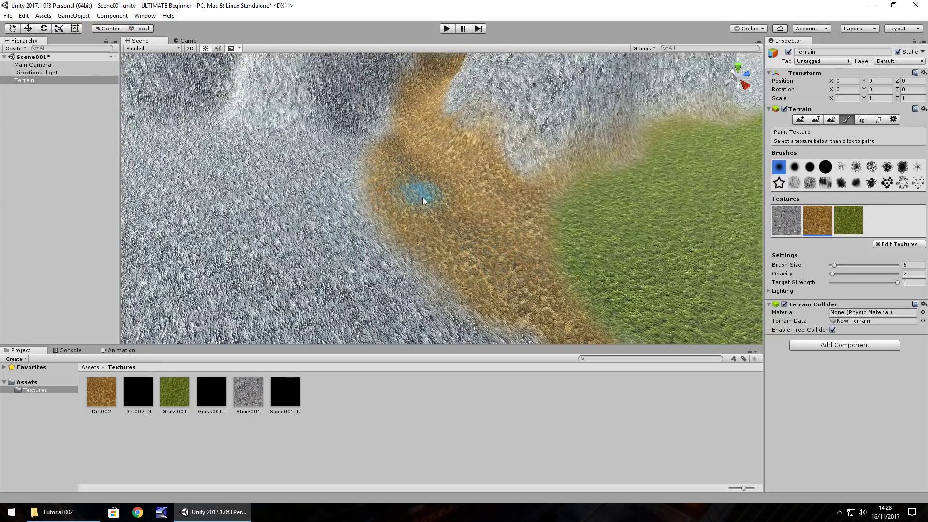
left_click(77, 16)
mouse_move(82, 55)
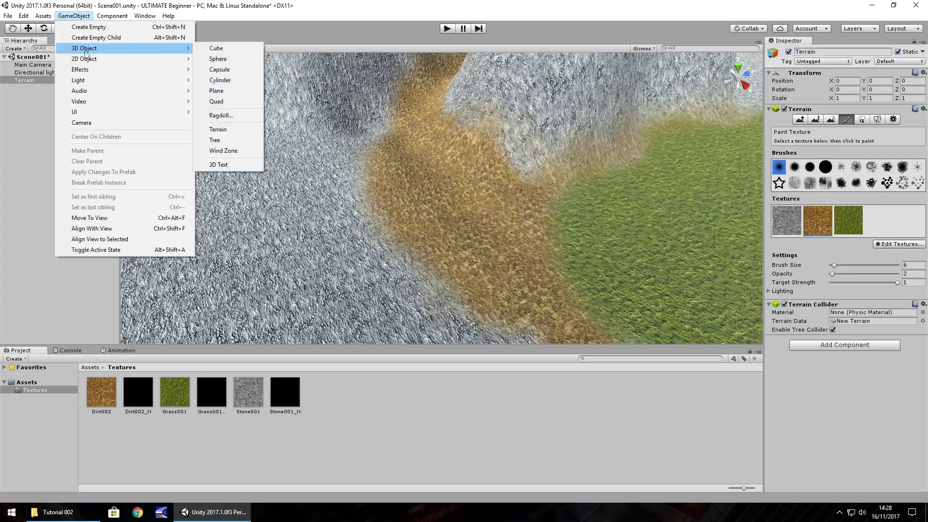
left_click(221, 49)
left_click(28, 29)
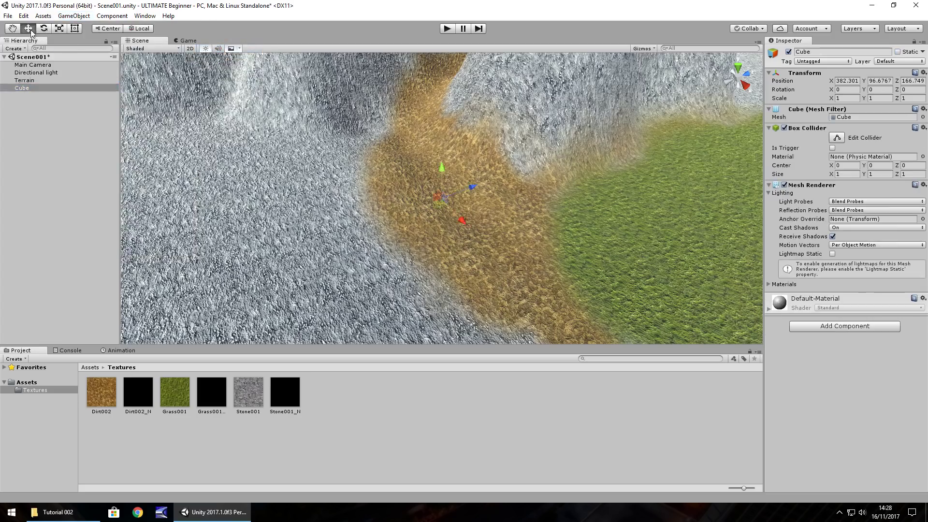
left_click_drag(443, 167, 552, 181)
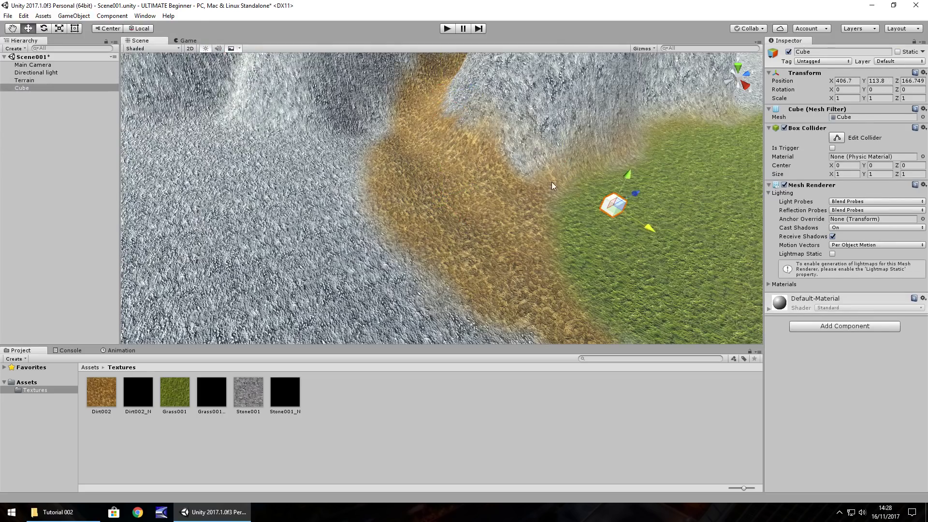
- Set the cube's scale to 5 on the X, Y and Z axes
left_click(858, 98)
type("5")
key("Tab")
type("5")
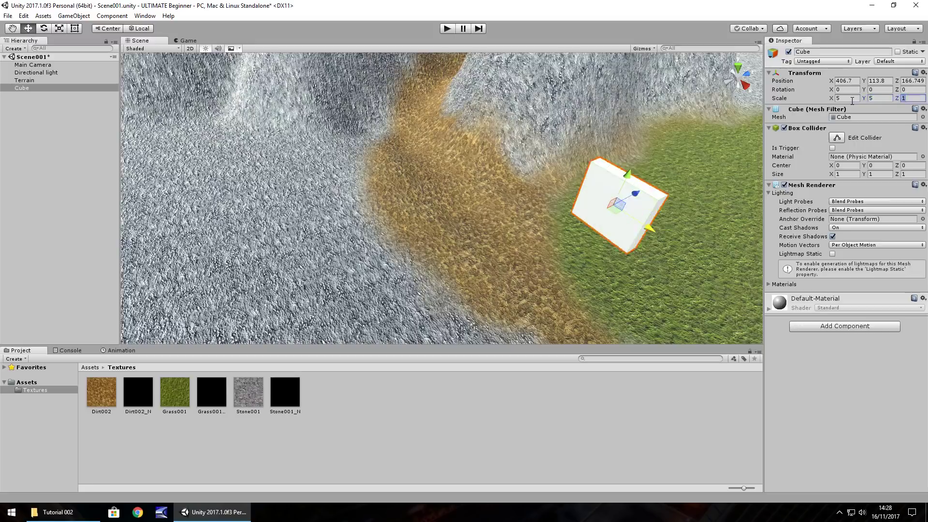
key("Tab")
type("5")
middle_click_drag(521, 228, 445, 205)
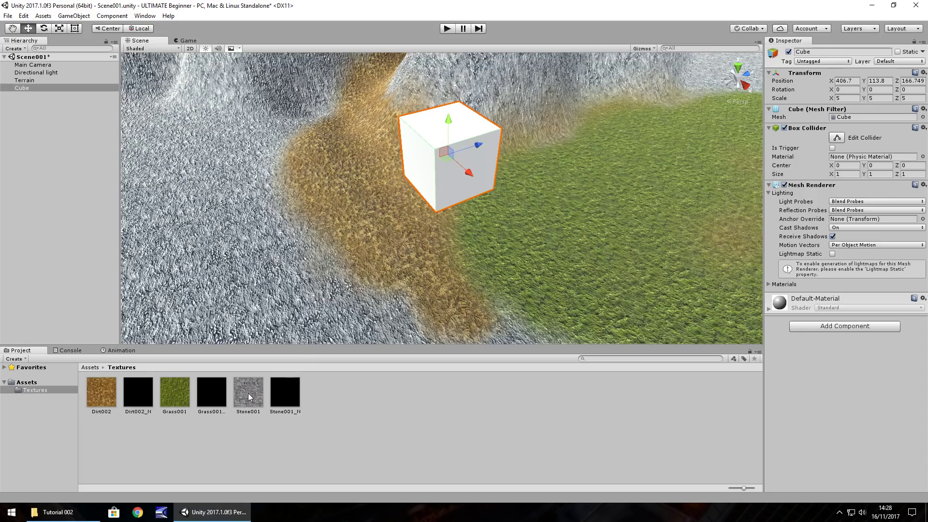
- Apply the Stone001 texture to the cube and open the settings of its Stone001 material in the Materials folder
left_click_drag(245, 397, 438, 159)
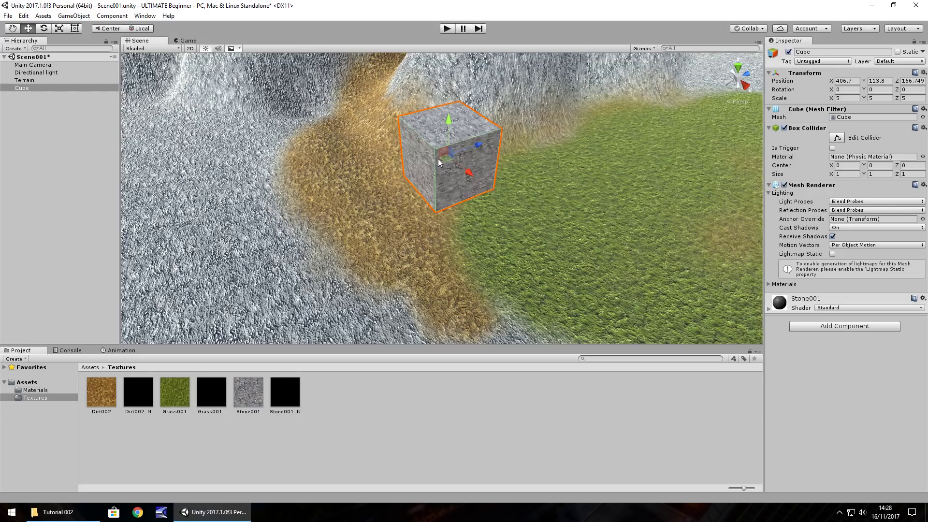
left_click(33, 391)
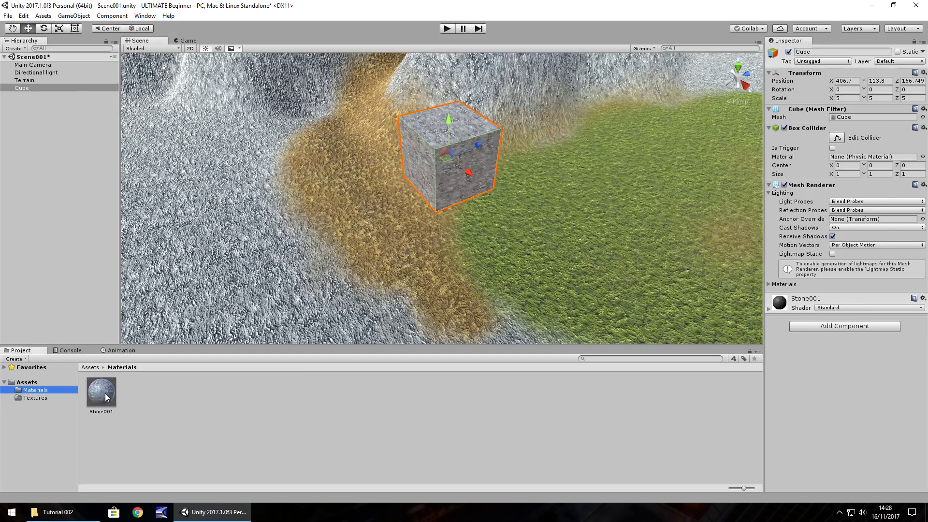
left_click(105, 393)
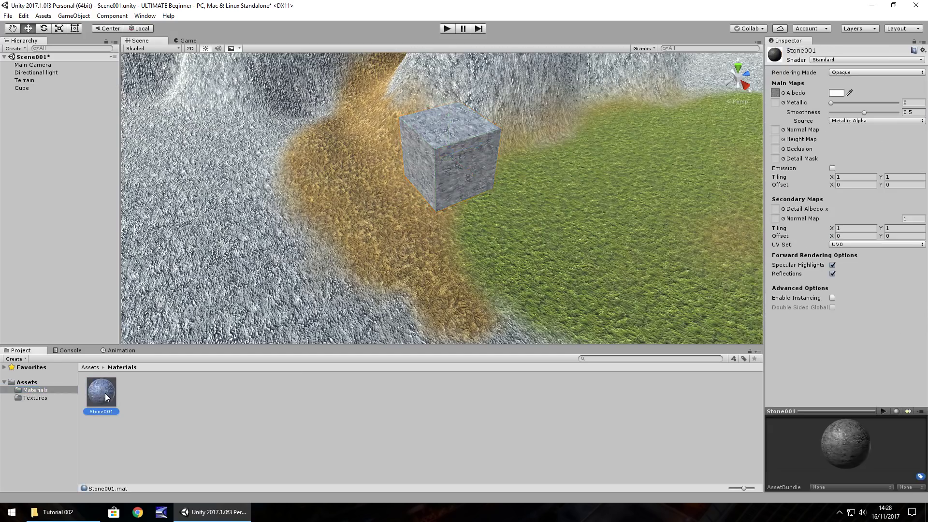
- Create a new material in the Materials folder and name it BlueMat
right_click(130, 401)
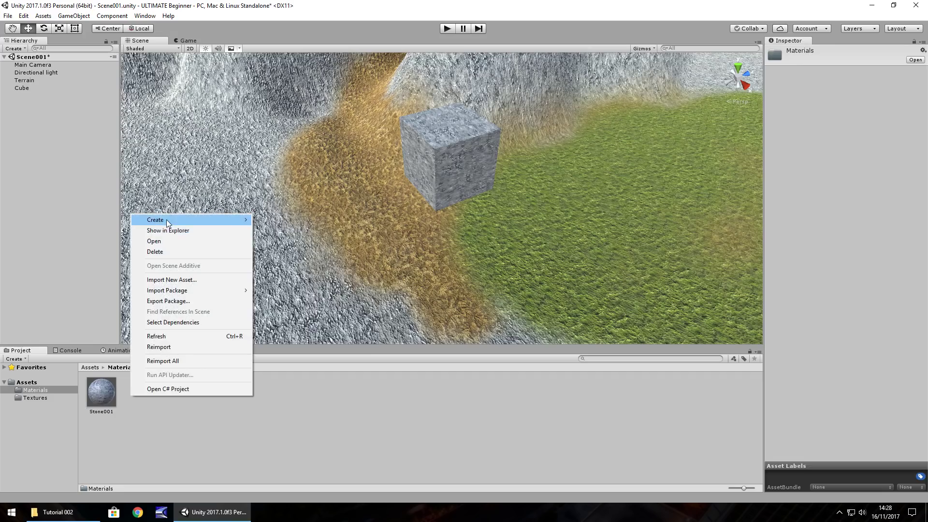
mouse_move(166, 220)
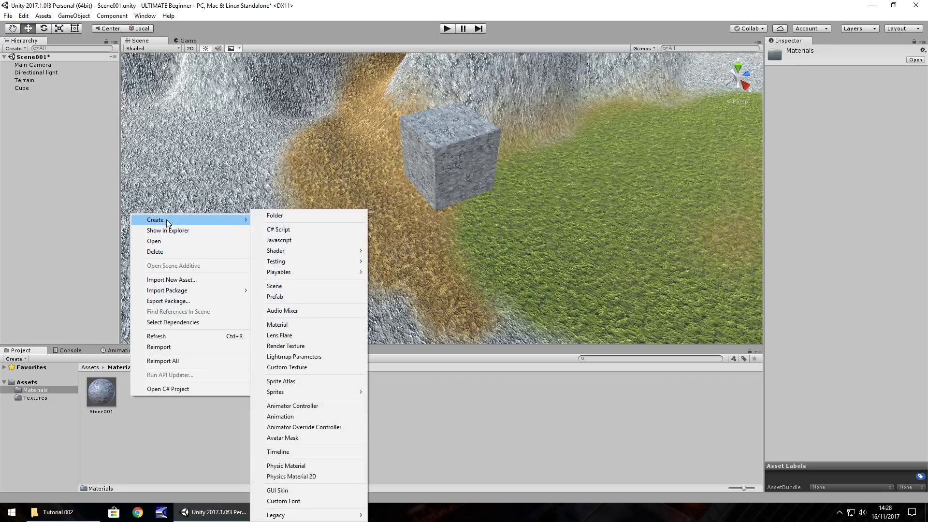
left_click(278, 325)
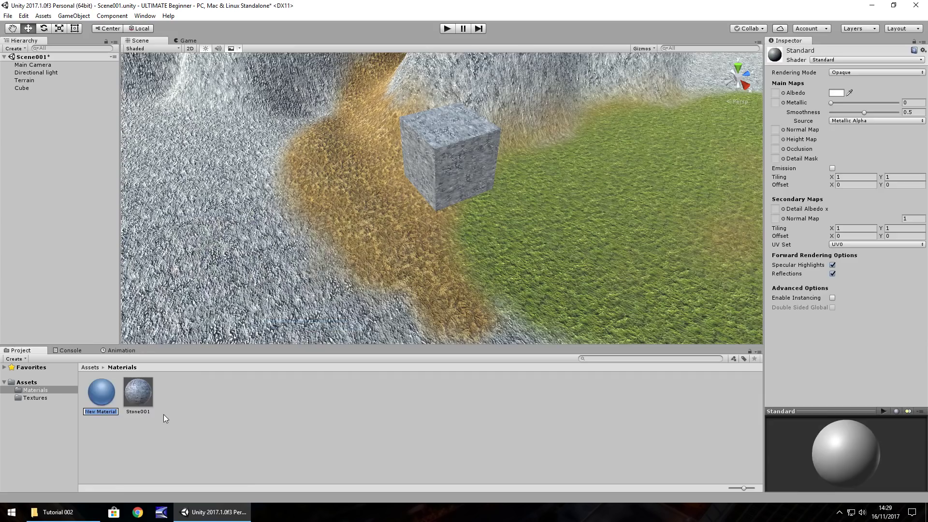
type("BlueMat")
key("Return")
- Compare the two materials, then set Stone001's smoothness to about 0.507 and assign the Stone001_N texture as its normal map
left_click(139, 399)
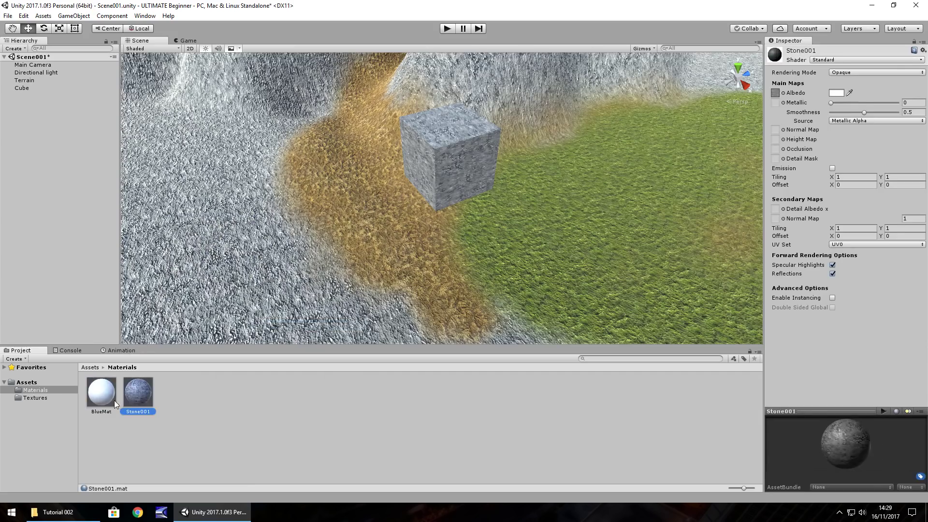
left_click(110, 400)
left_click(141, 398)
left_click(111, 395)
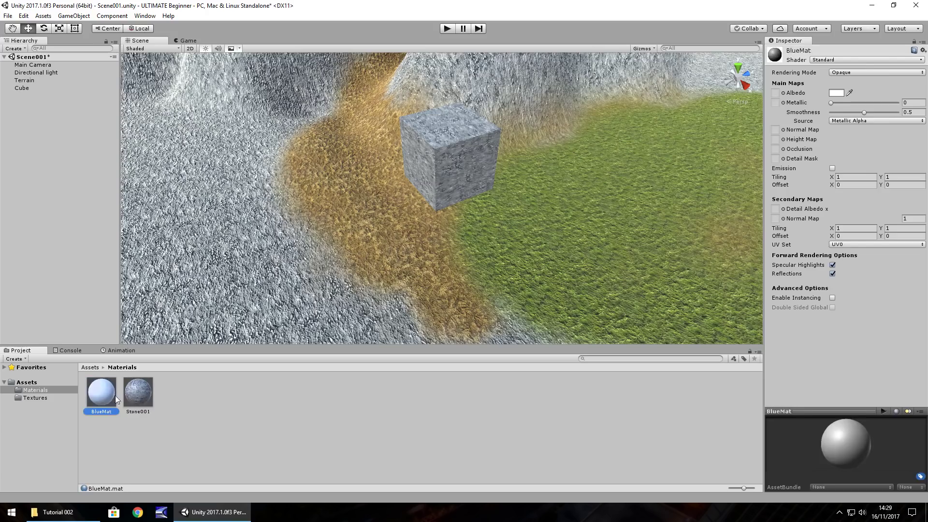
left_click(143, 394)
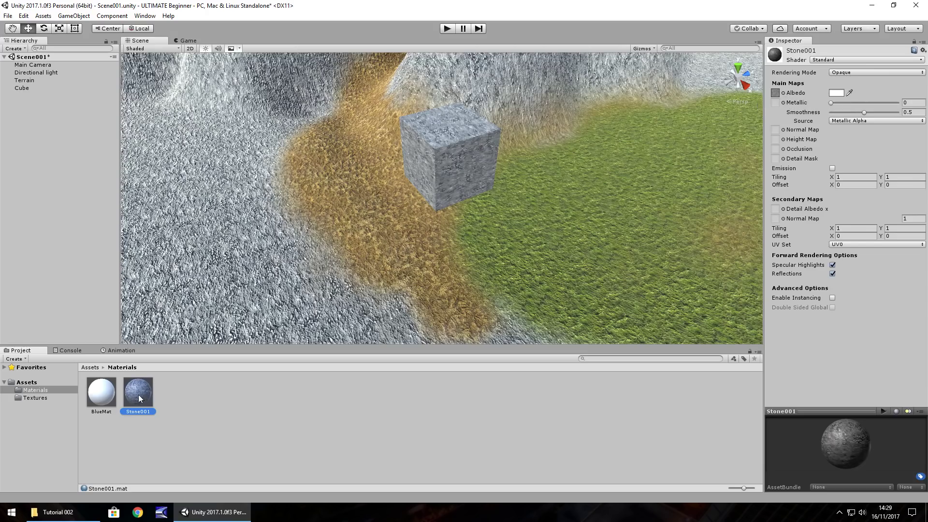
left_click_drag(831, 103, 865, 120)
left_click(30, 398)
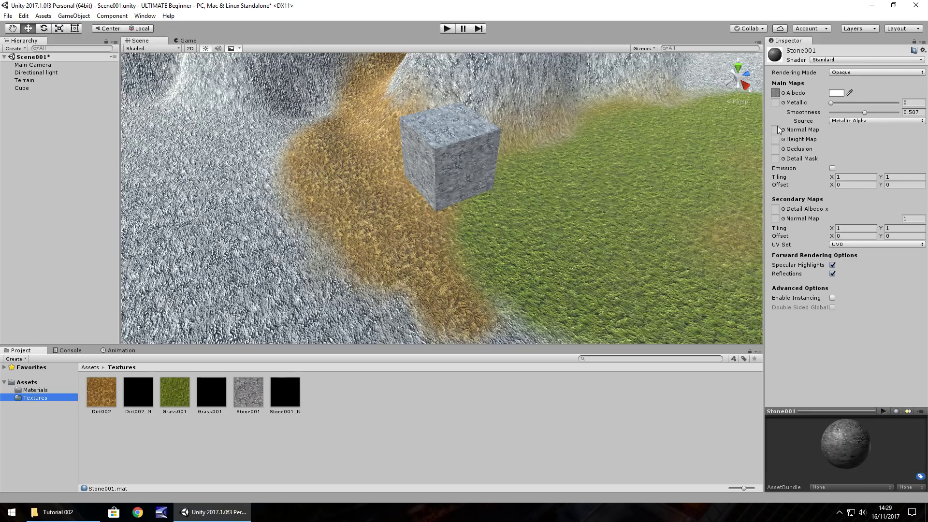
left_click_drag(278, 399, 776, 132)
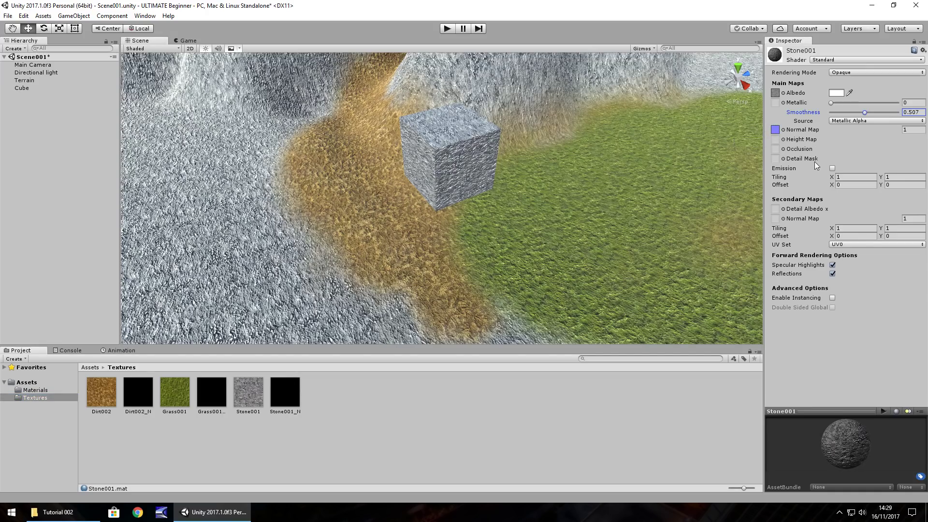
- Set the Stone001 material's smoothness source to Albedo Alpha and look through the available shaders without changing the shader
left_click(846, 120)
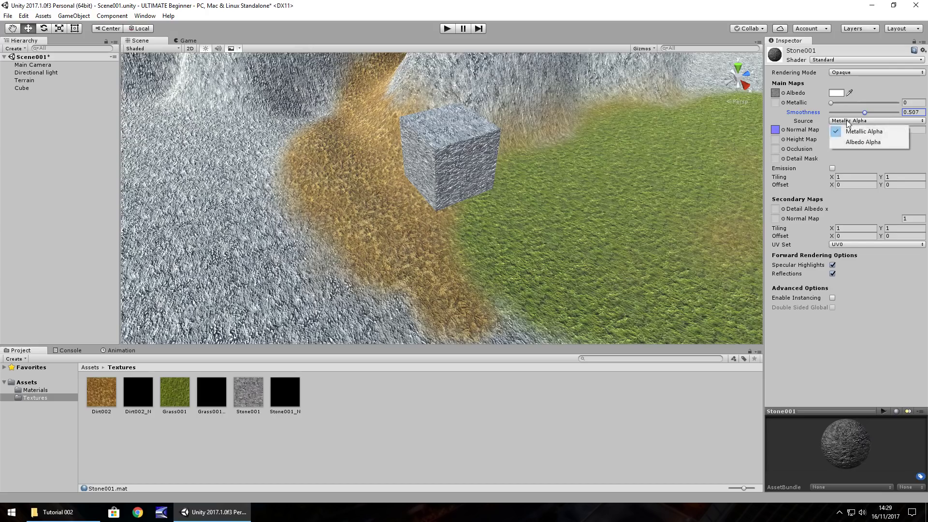
left_click(855, 141)
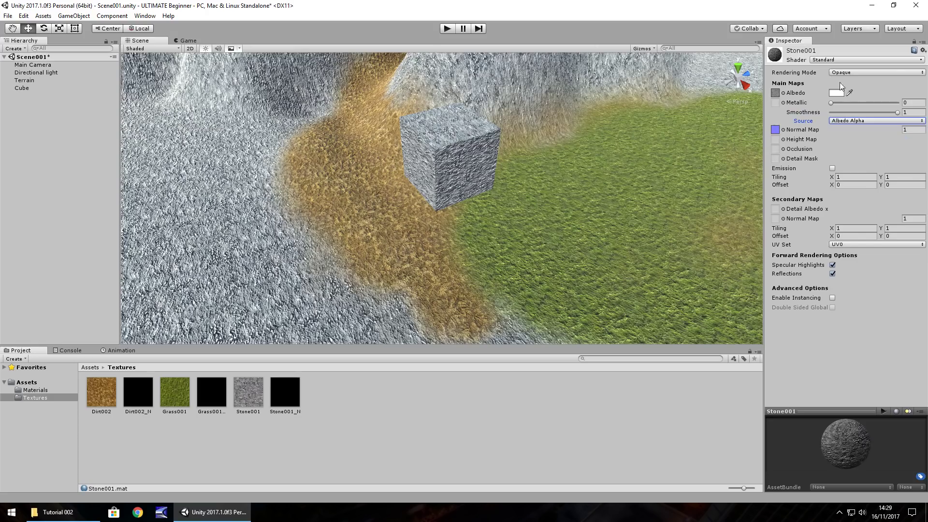
left_click(832, 60)
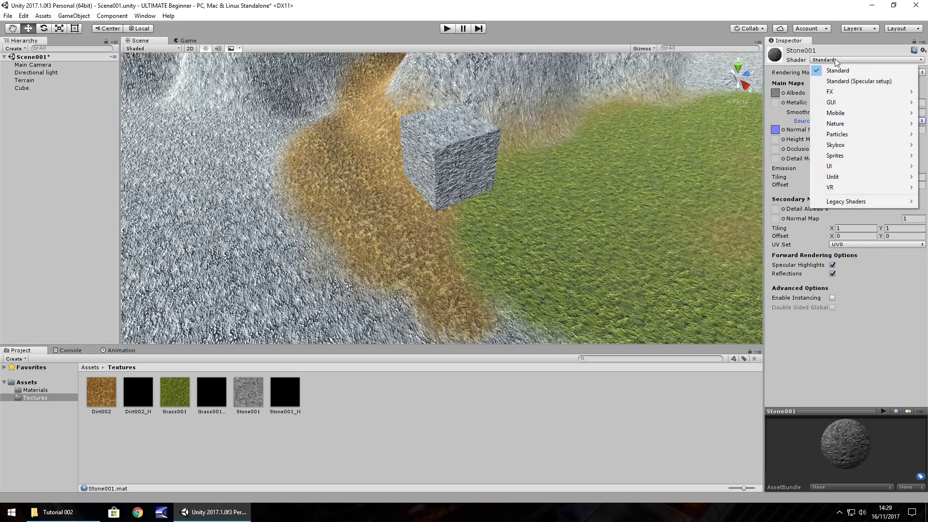
left_click(701, 6)
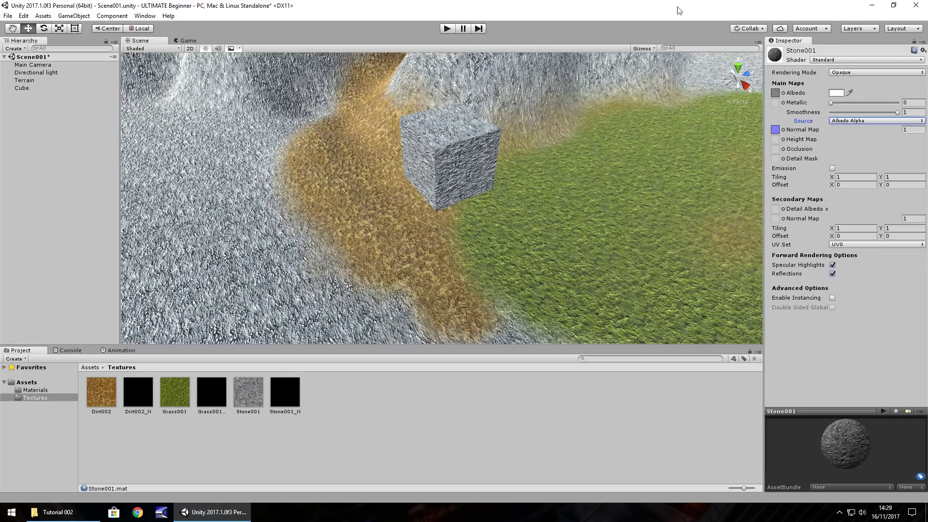
- Set BlueMat's albedo colour to a saturated blue, hex 270CEE
left_click(29, 390)
left_click(100, 394)
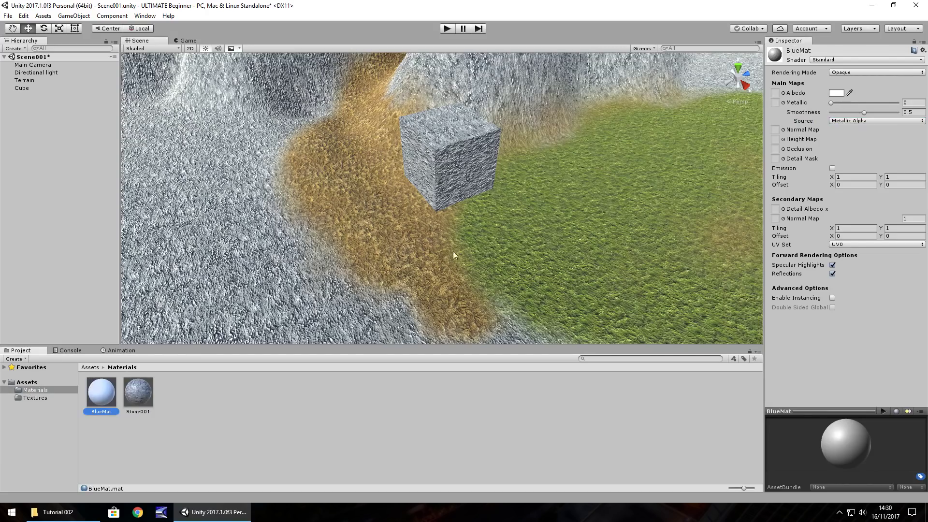
left_click(836, 93)
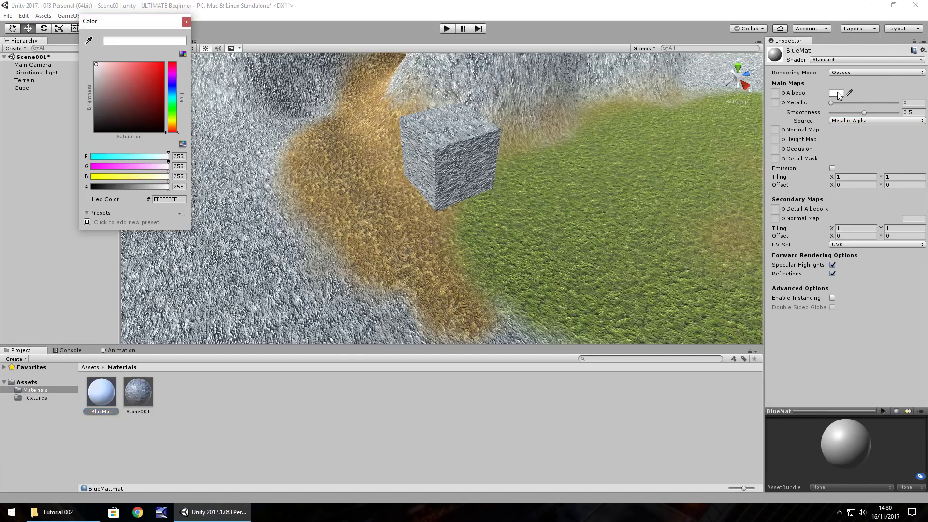
left_click(144, 79)
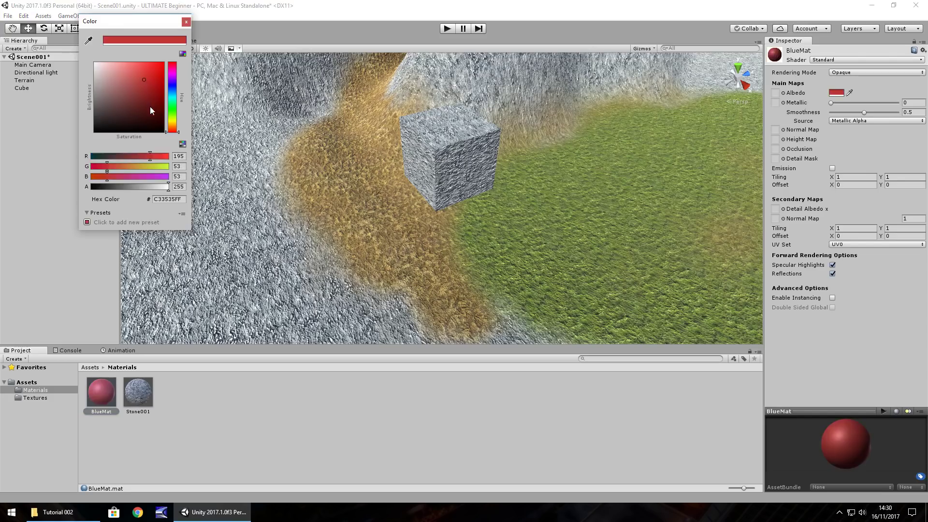
left_click(159, 69)
left_click(171, 85)
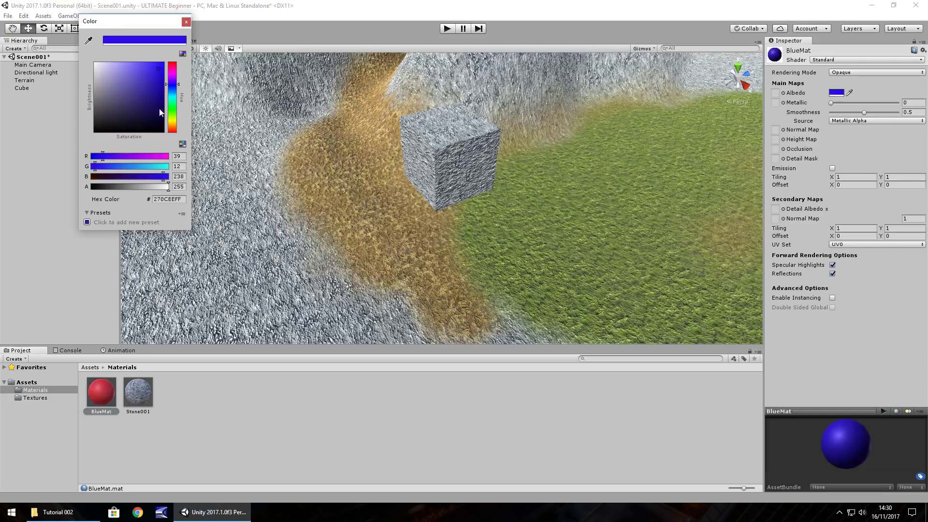
left_click(185, 22)
- Apply BlueMat to the cube and set the material's smoothness to 1 and metallic to about 0.493
left_click_drag(101, 396, 458, 131)
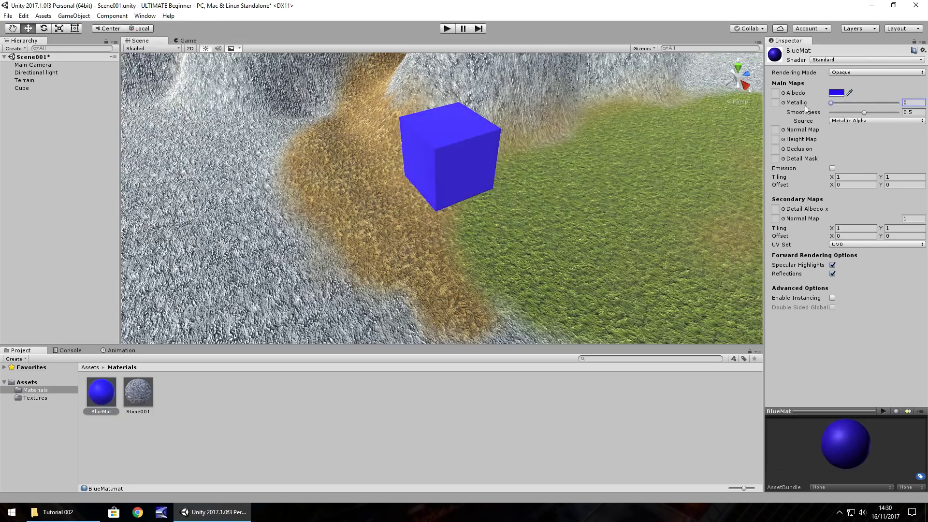
left_click_drag(864, 113, 915, 120)
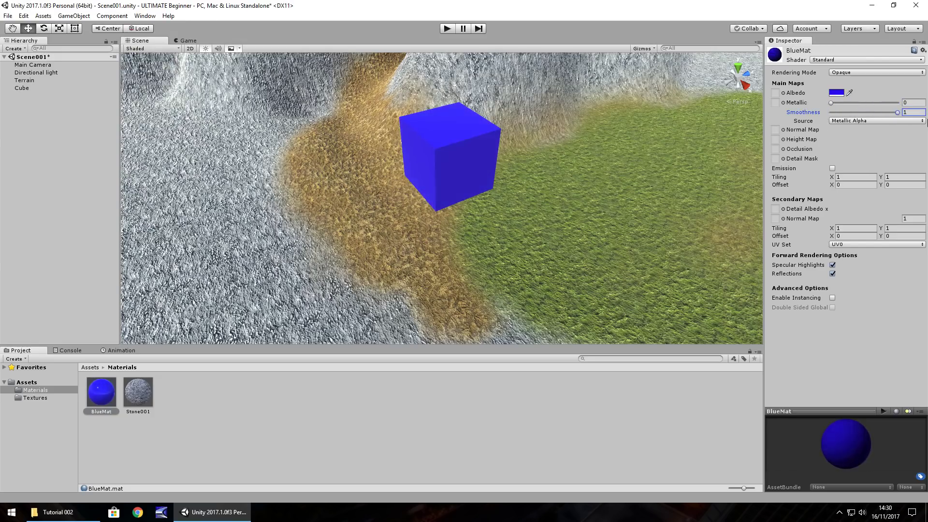
left_click_drag(831, 103, 866, 107)
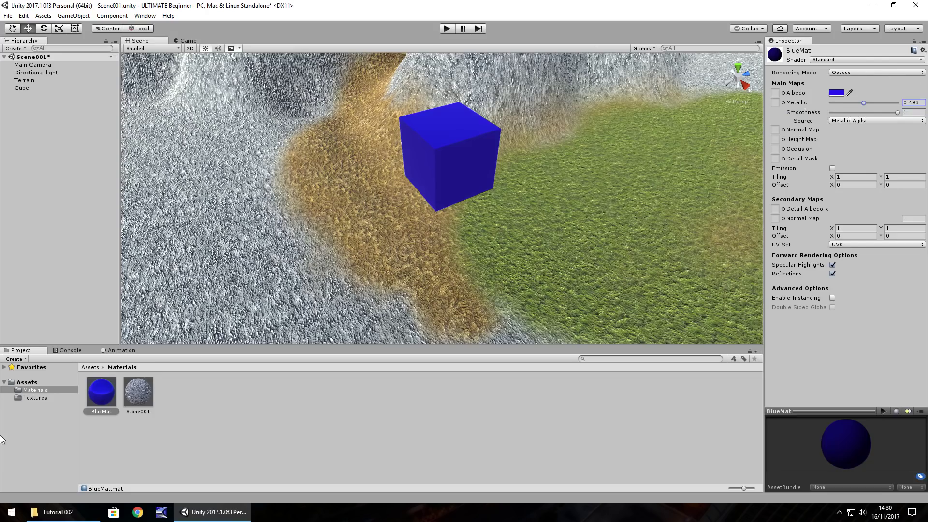
- Assign the Grass001 texture as BlueMat's albedo map and set both metallic and smoothness to 0
left_click(37, 399)
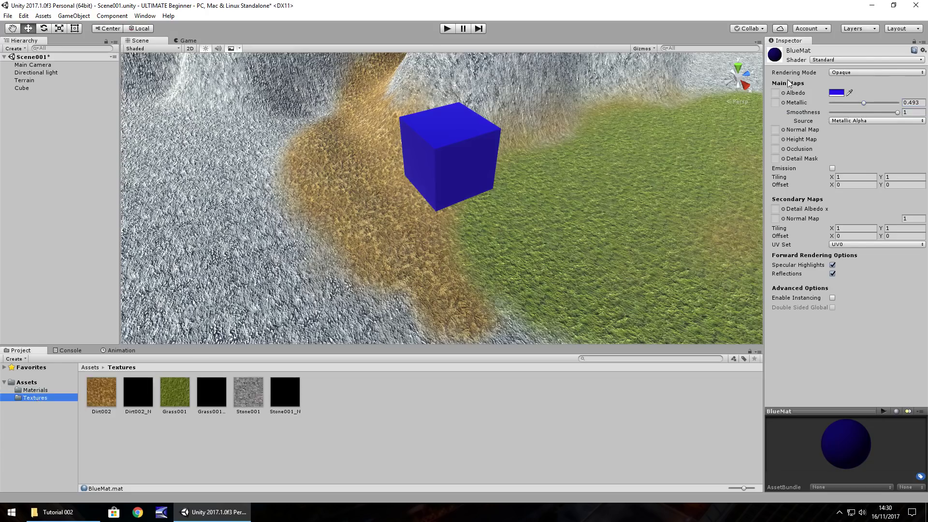
left_click_drag(173, 402, 776, 94)
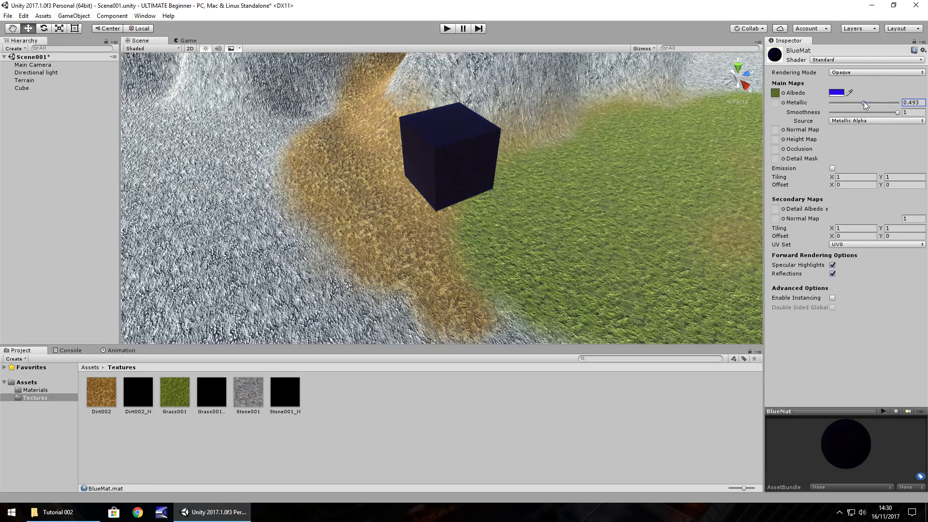
left_click_drag(864, 103, 814, 107)
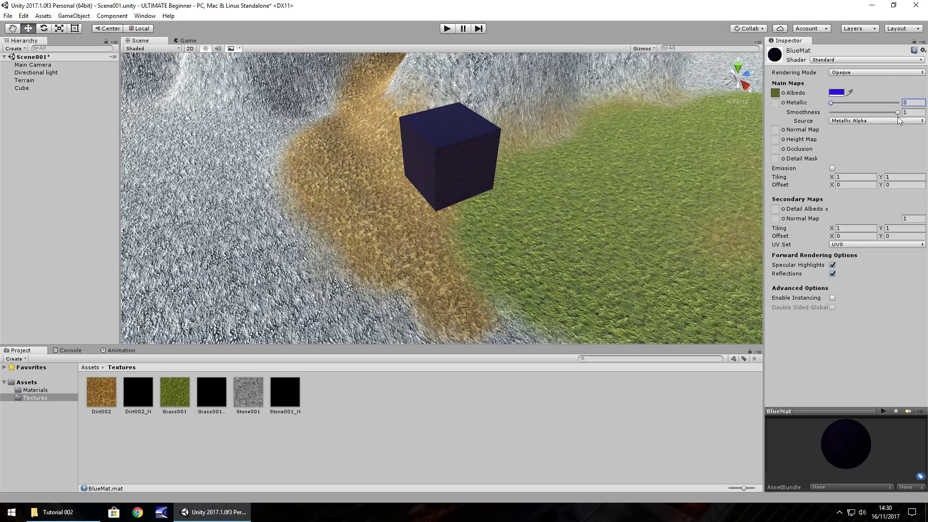
left_click_drag(898, 112, 825, 109)
- Change BlueMat's albedo colour to white and give it a pale blue tint over the grass texture
left_click(837, 93)
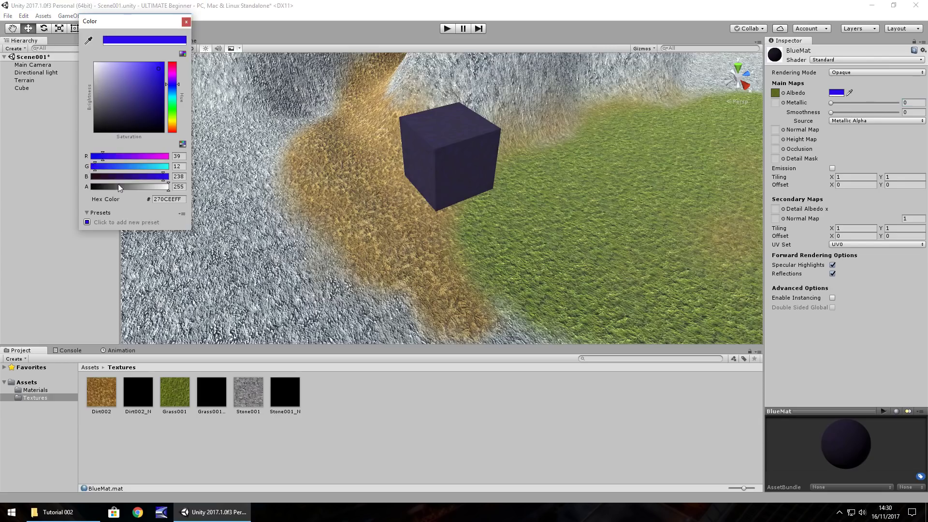
left_click_drag(127, 186, 187, 206)
left_click_drag(124, 106, 77, 40)
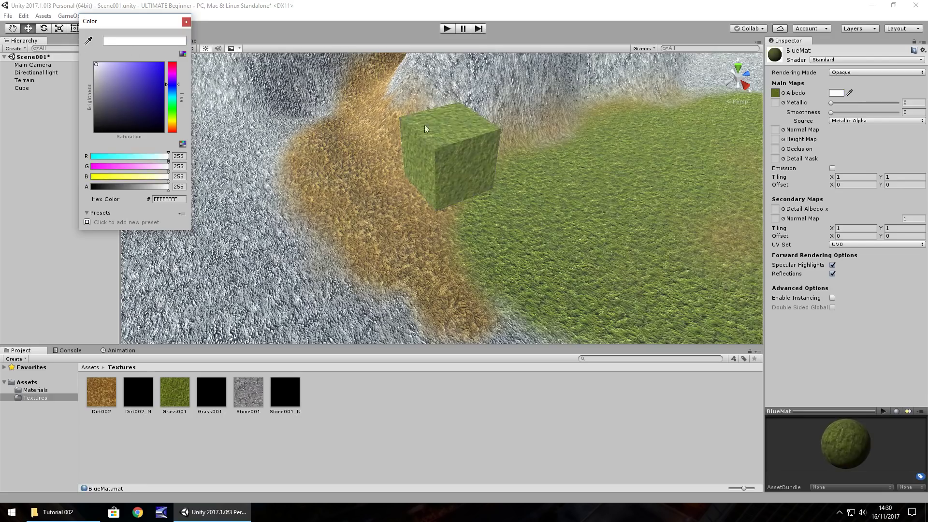
mouse_move(107, 70)
left_mouse_down()
mouse_move(114, 101)
mouse_move(93, 94)
mouse_move(121, 102)
mouse_move(152, 82)
mouse_move(123, 89)
mouse_move(106, 68)
left_mouse_up()
left_click(186, 21)
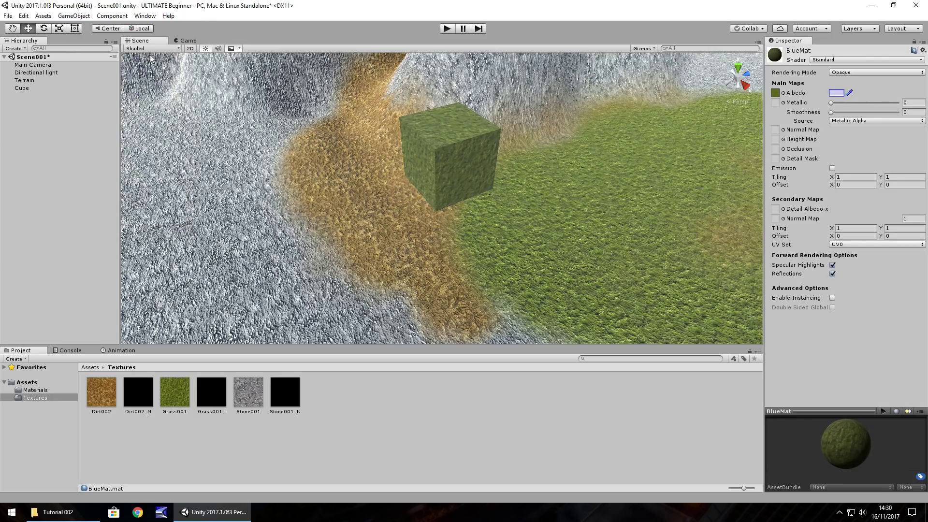
- Apply the Stone001 material to the cube again
left_click(42, 392)
left_click_drag(131, 402, 447, 147)
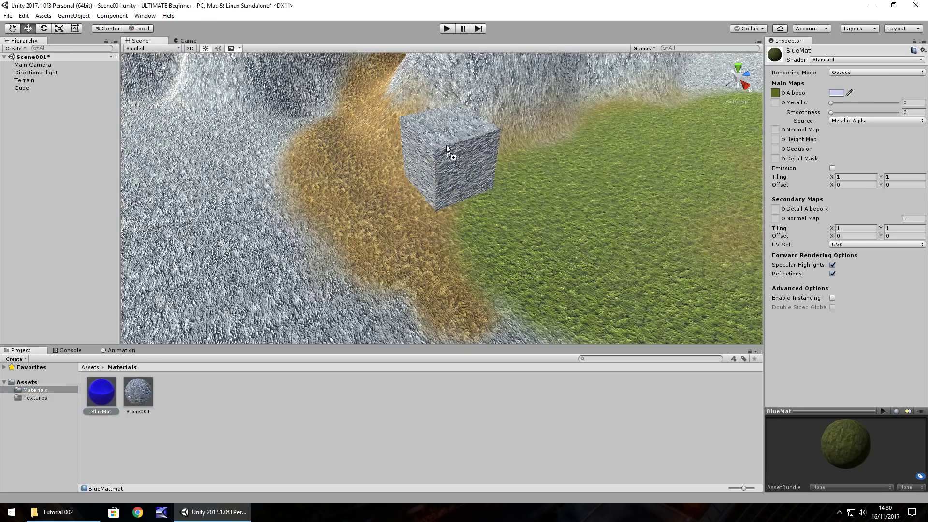
- Try the Particles/Additive shader on BlueMat and switch it to Particles/Alpha Blended
left_click(836, 59)
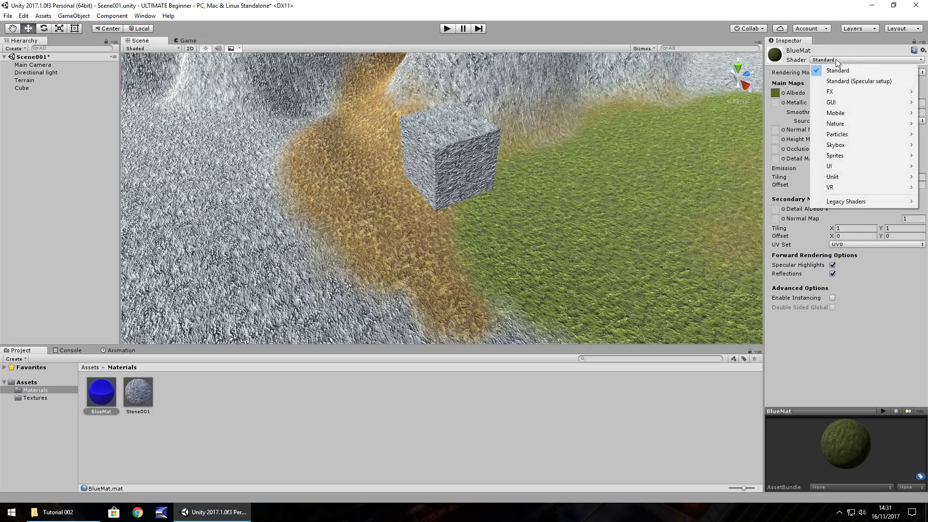
mouse_move(840, 138)
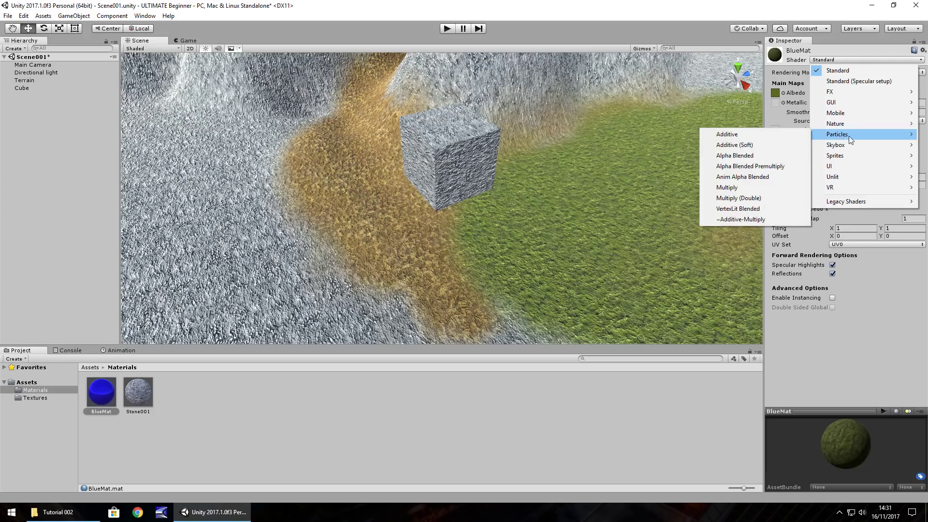
left_click(737, 134)
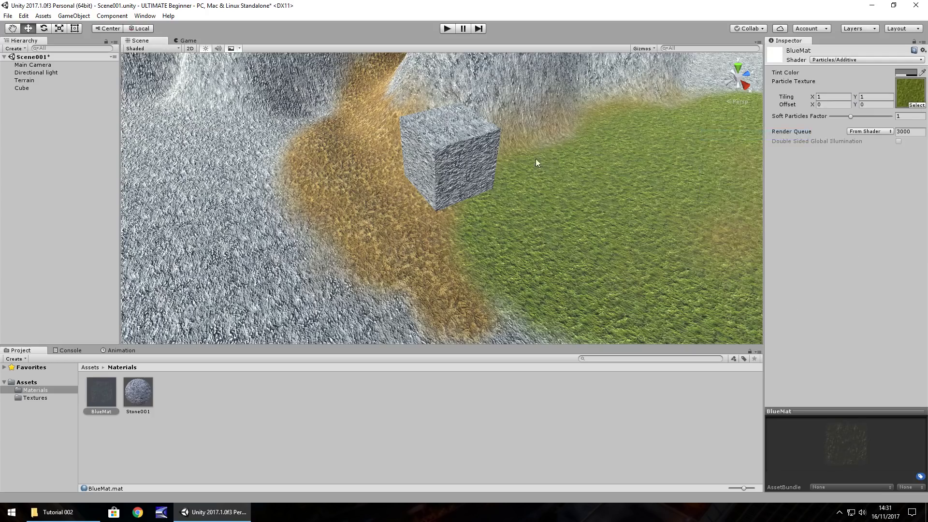
left_click(854, 60)
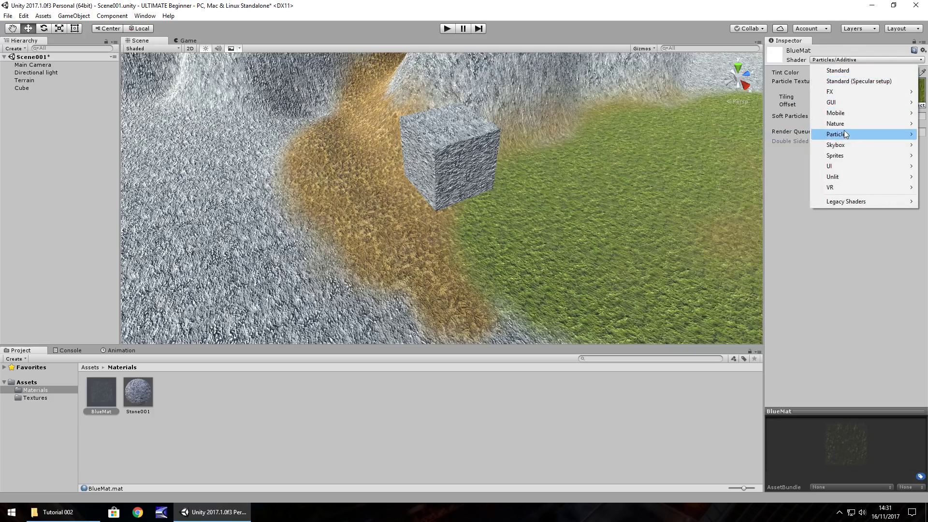
mouse_move(845, 136)
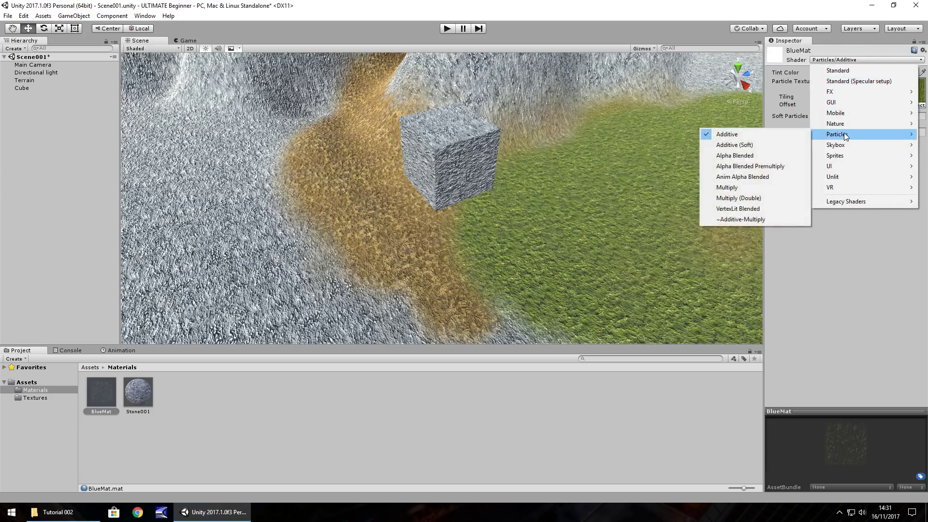
left_click(745, 157)
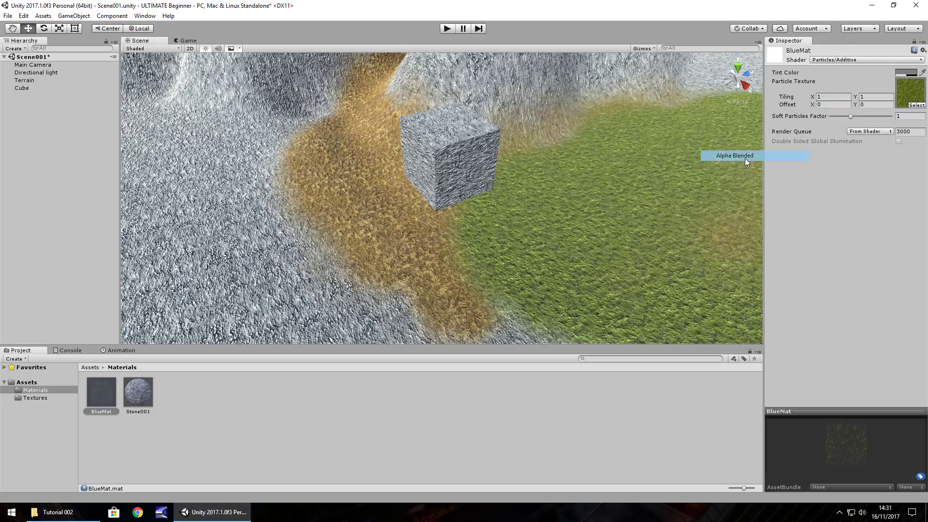
- Try BlueMat on the cube and put the Stone001 material back on it
left_click(432, 151)
left_click_drag(105, 385, 436, 166)
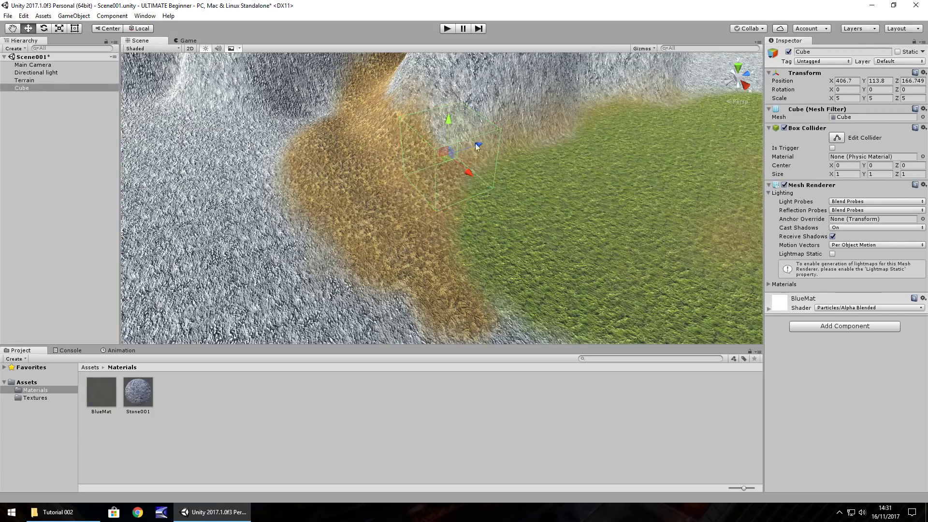
left_click(144, 397)
left_click_drag(144, 397, 20, 89)
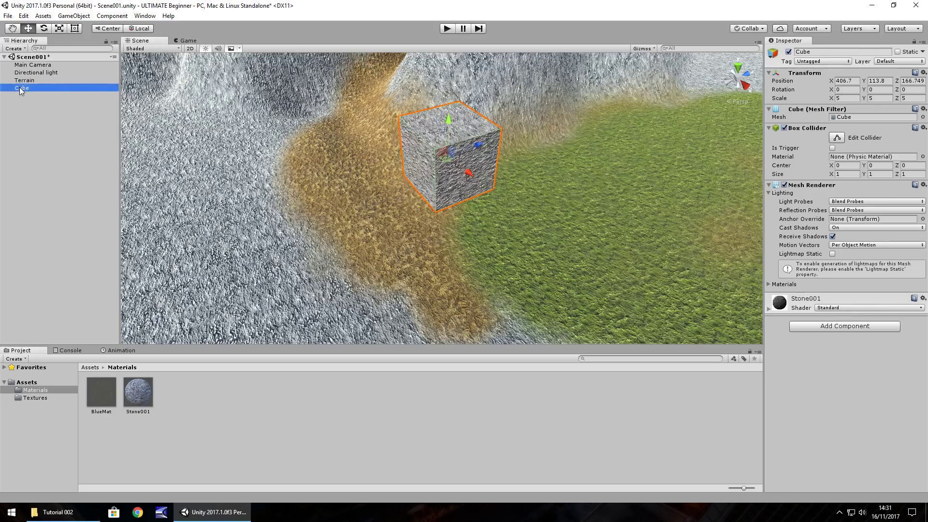
- Switch the Stone001 material's shader to Particles/Additive
left_click(136, 397)
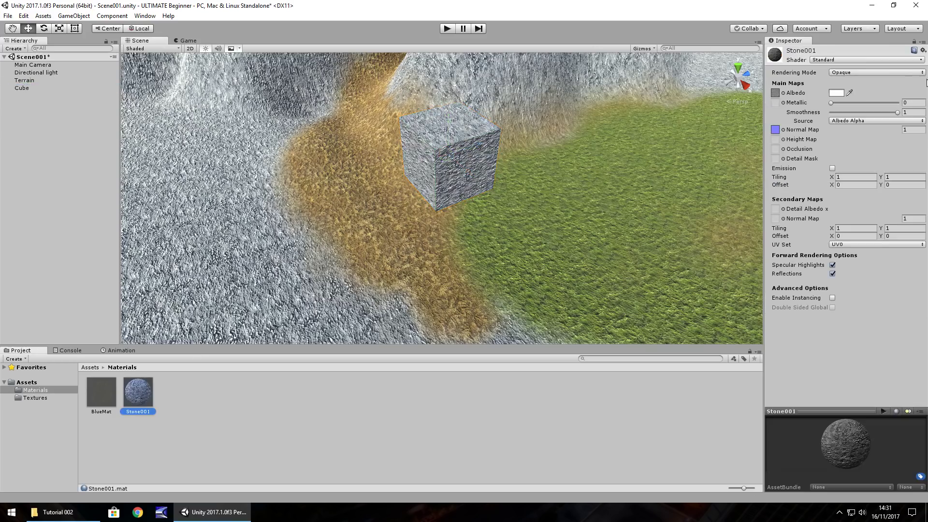
left_click(880, 60)
mouse_move(849, 137)
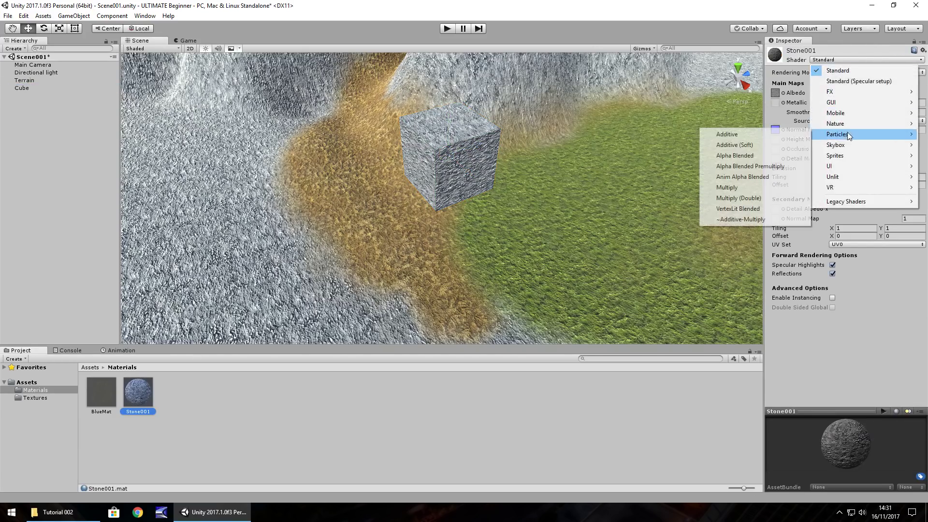
left_click(757, 137)
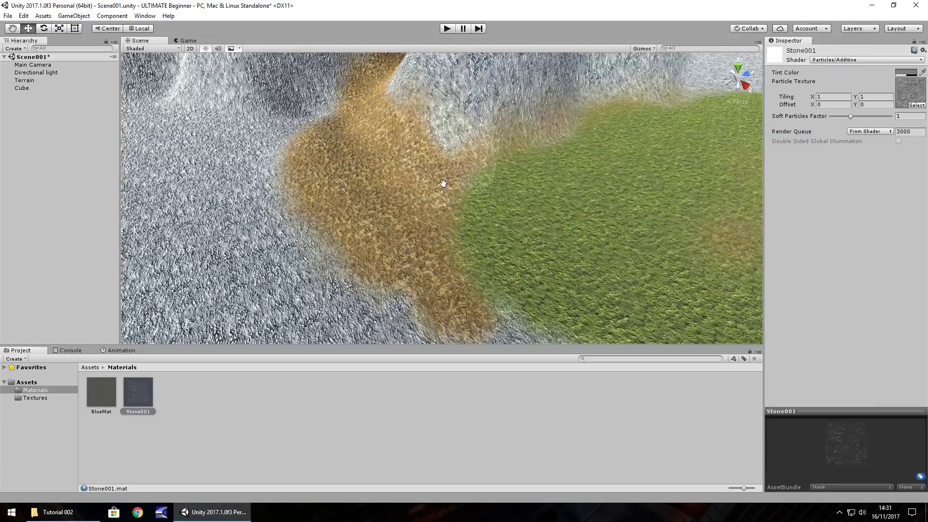
- Give Stone001's tint colour a bluish shade and raise its alpha
mouse_move(443, 183)
middle_mouse_down()
mouse_move(496, 171)
mouse_move(408, 195)
mouse_move(338, 172)
mouse_move(394, 178)
mouse_move(446, 202)
mouse_move(512, 188)
mouse_move(457, 174)
mouse_move(408, 180)
mouse_move(451, 194)
middle_mouse_up()
left_click(907, 73)
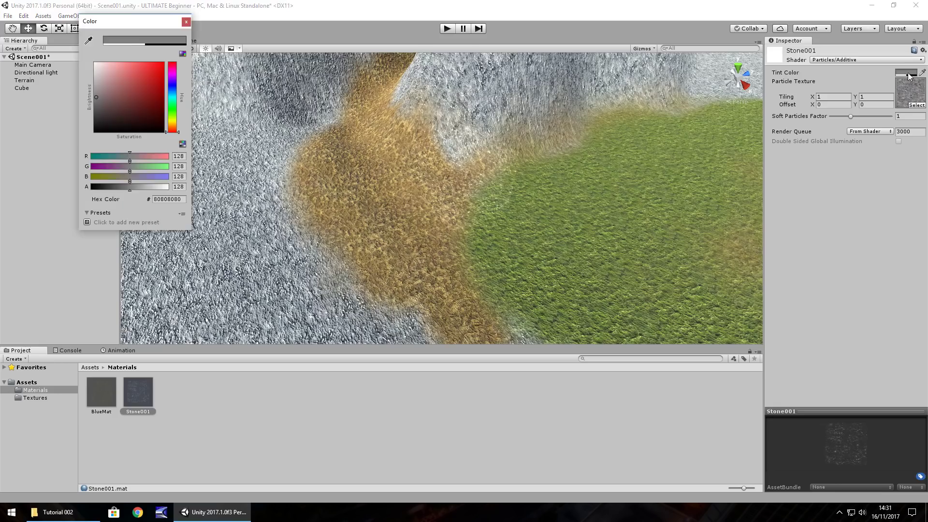
mouse_move(129, 188)
left_mouse_down()
mouse_move(179, 194)
mouse_move(114, 193)
mouse_move(128, 193)
left_mouse_up()
left_click(186, 22)
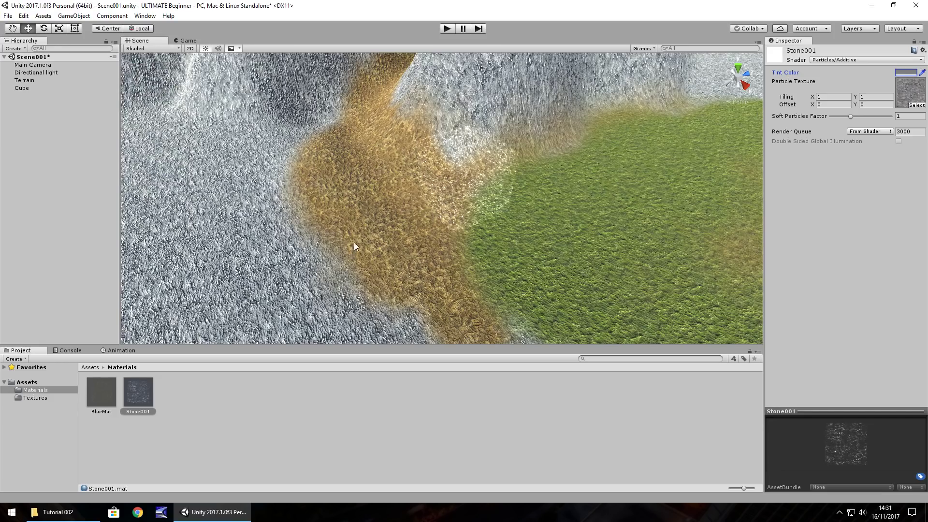
- Undo the recent tint, shader and material changes made to Stone001, BlueMat and the cube
key("ctrl+z")
key("ctrl+z")
key("ctrl+z")
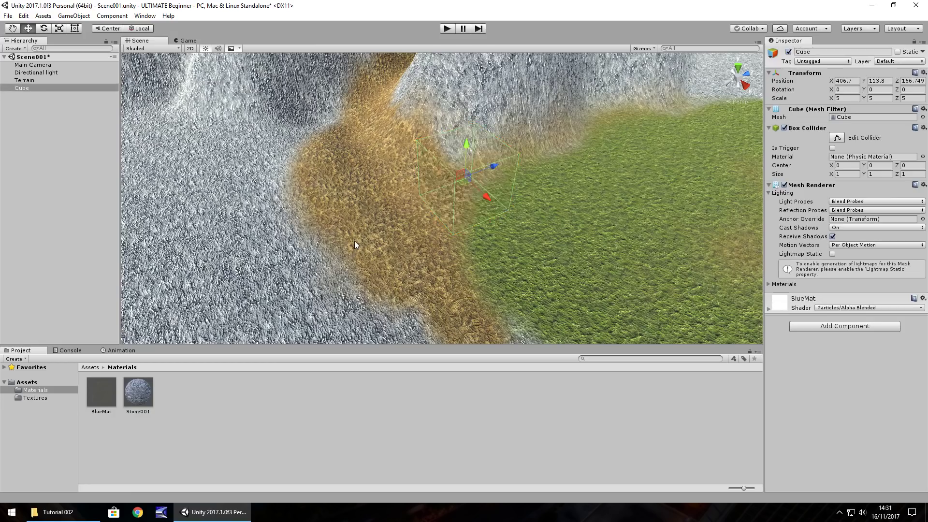
key("ctrl+z")
key("ctrl+z")
key("ctrl+z")
key("ctrl+z")
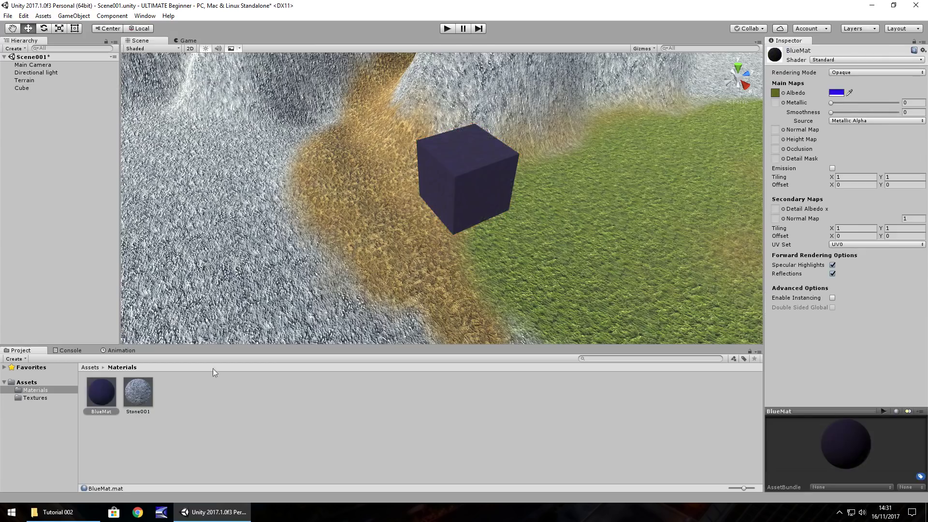
key("ctrl+z")
- Apply the Stone001 material to the cube in place of BlueMat
left_click(471, 181)
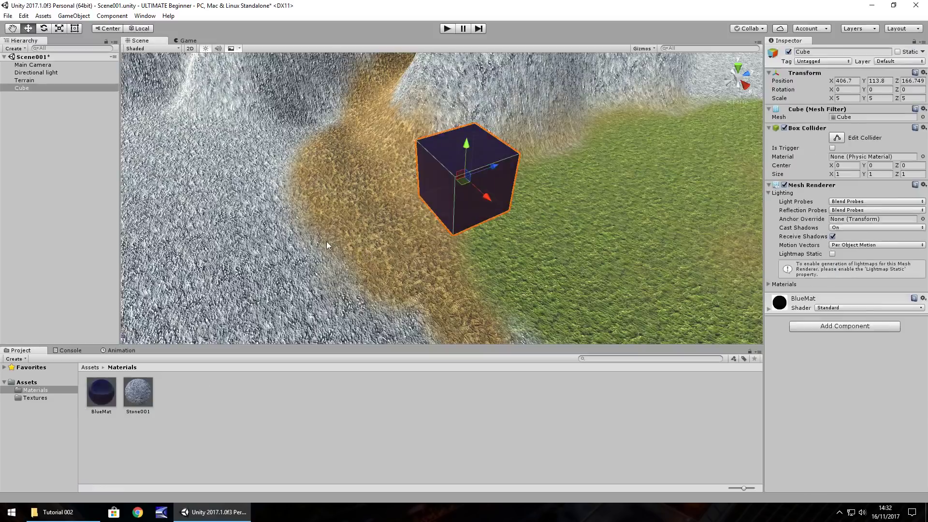
right_click_drag(326, 241, 484, 237)
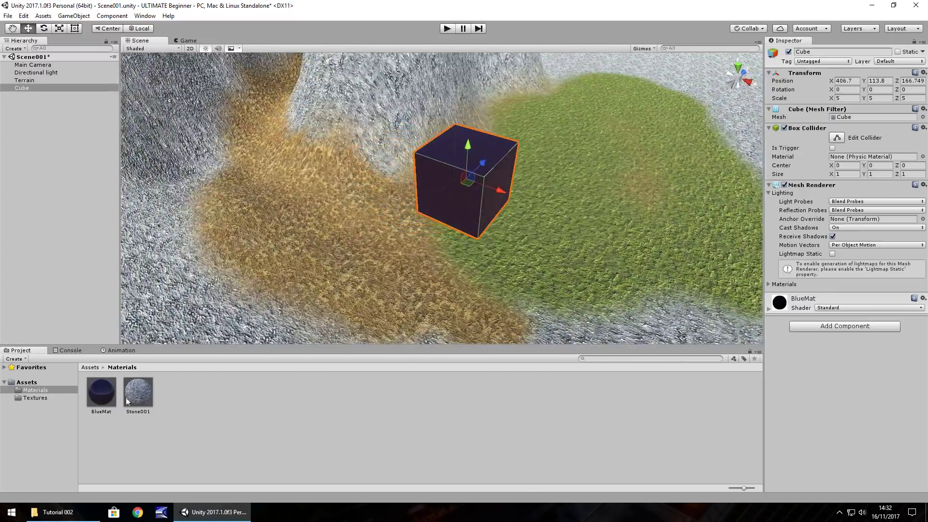
left_click_drag(127, 401, 22, 89)
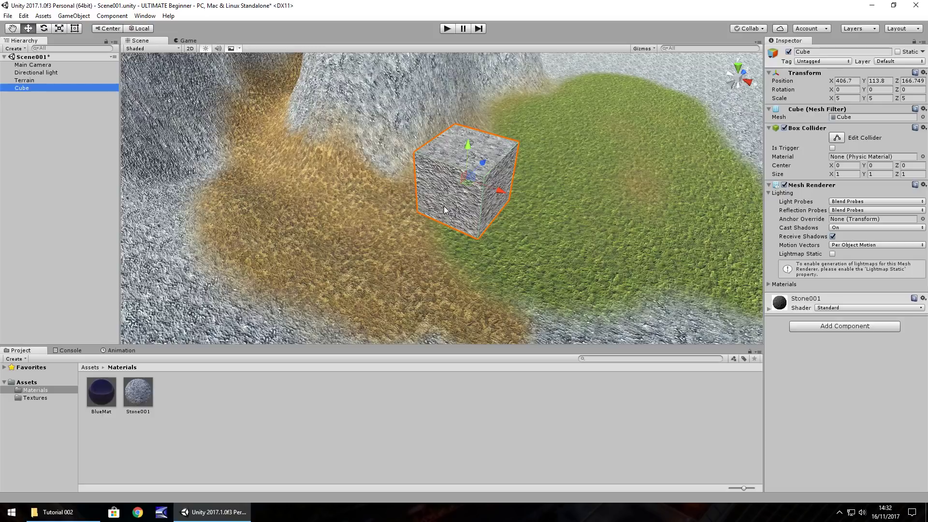
- Check the camera's view of the scene in the Game view and return to the cube in the Scene view
middle_click_drag(509, 230, 435, 271)
left_click(186, 41)
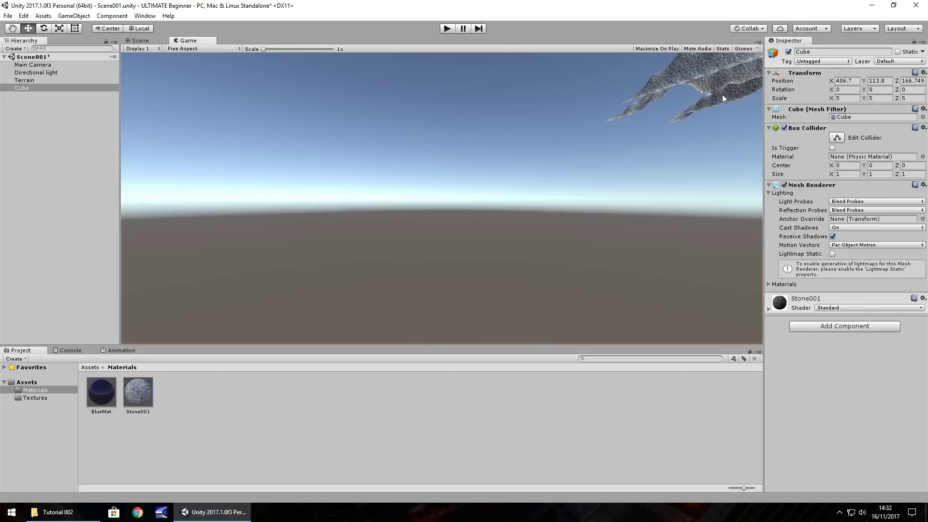
left_click(140, 41)
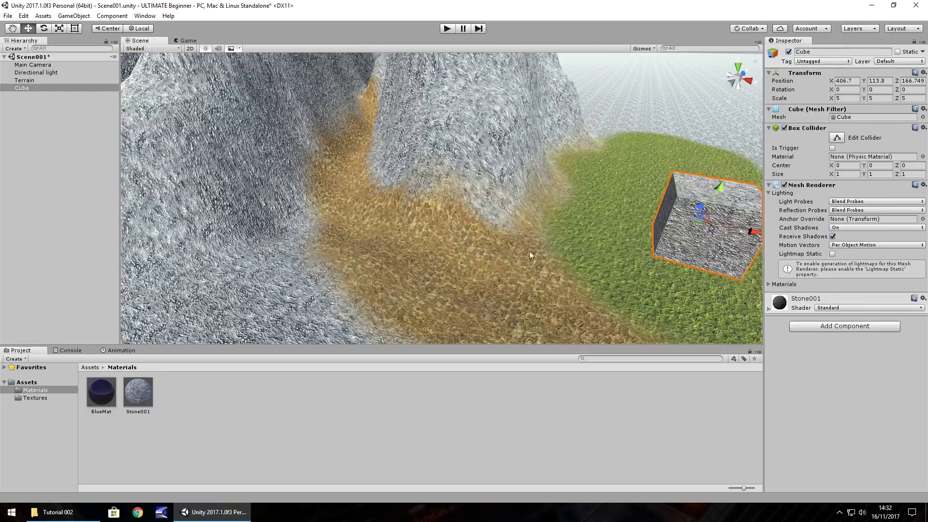
left_click_drag(529, 251, 460, 225, "alt")
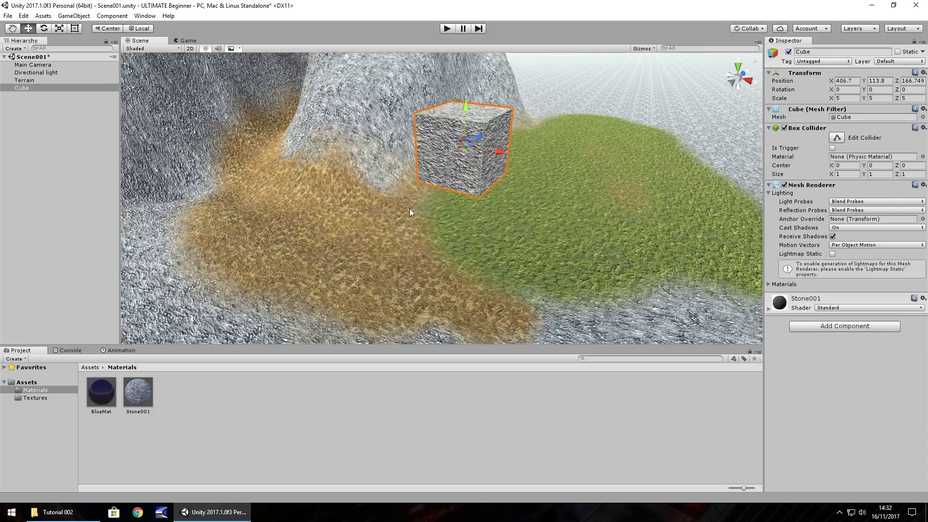